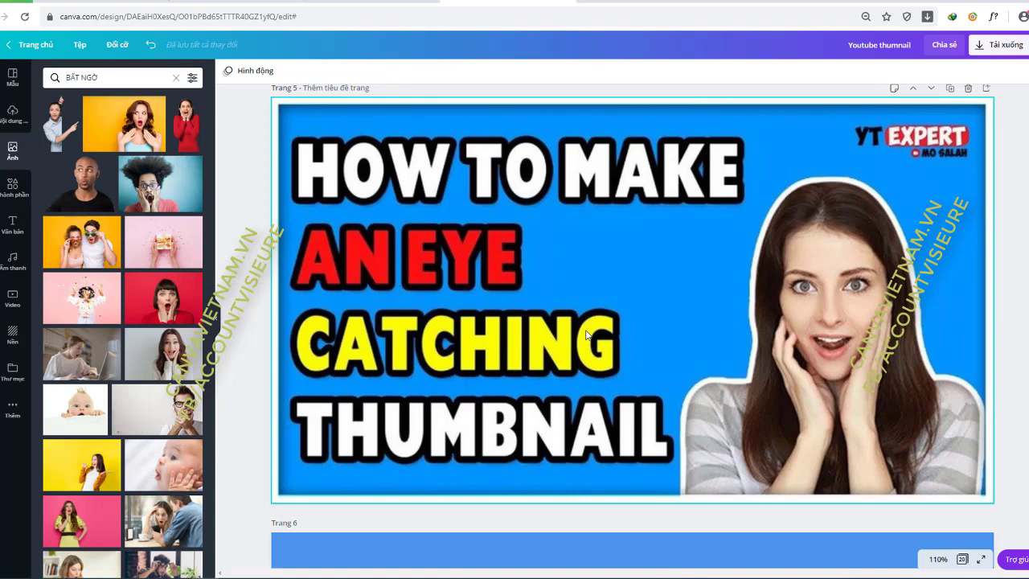
Examine the finished reference thumbnail on page 5 against the empty blue page 6.
scroll(586, 334, "down", 1)
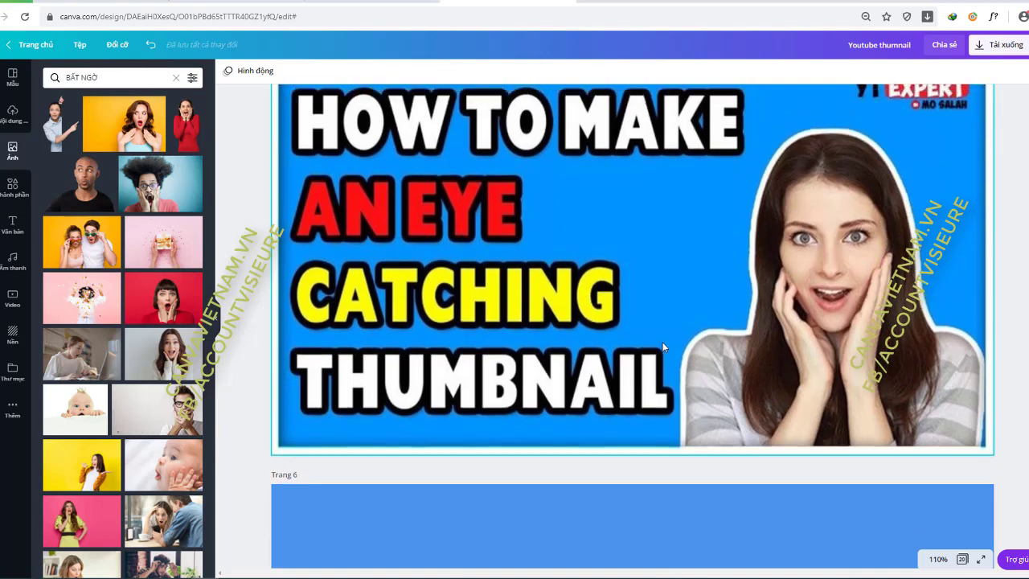
scroll(662, 346, "up", 1)
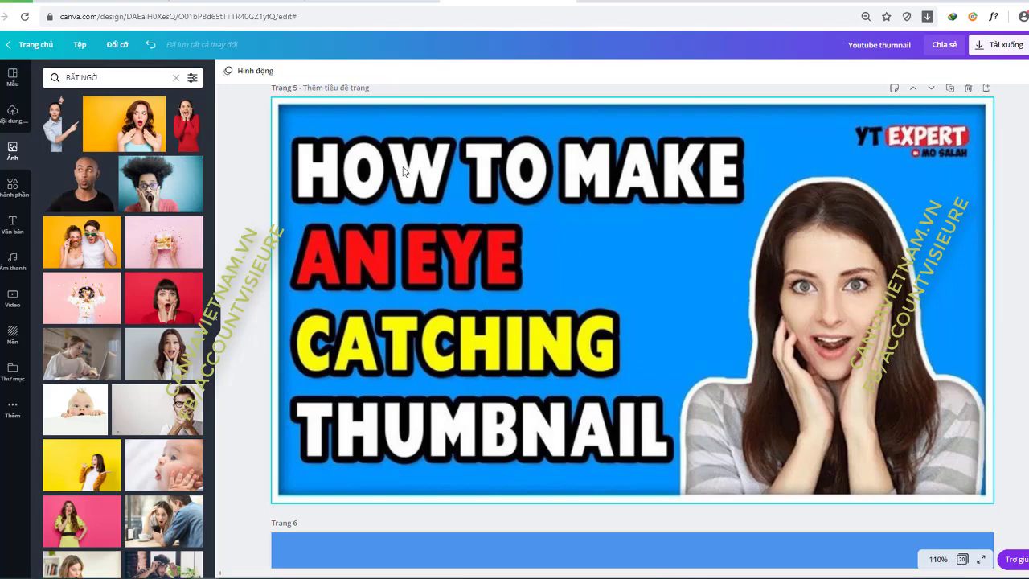
scroll(584, 331, "down", 3)
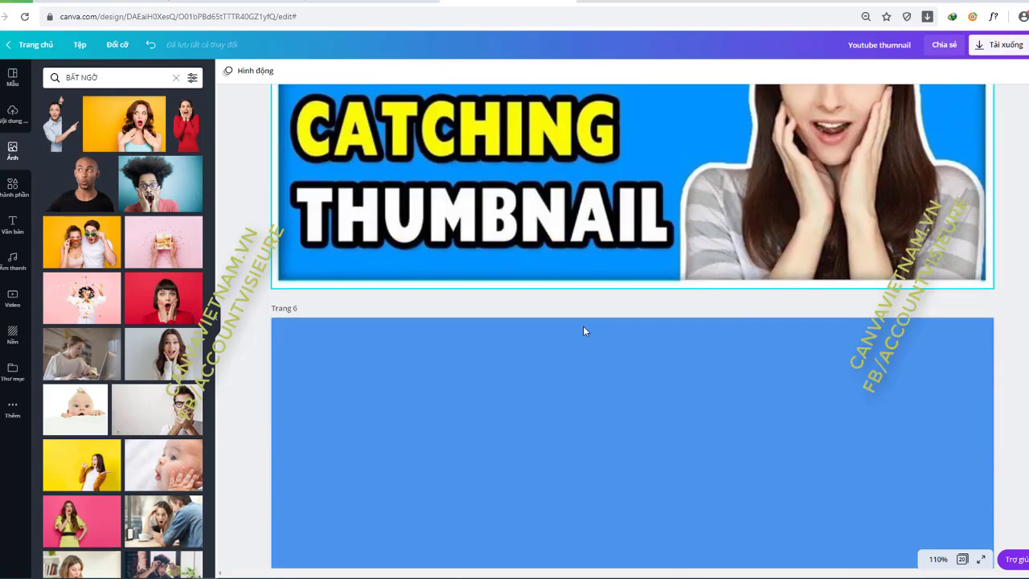
scroll(639, 321, "up", 2)
scroll(639, 321, "down", 2)
scroll(639, 321, "up", 3)
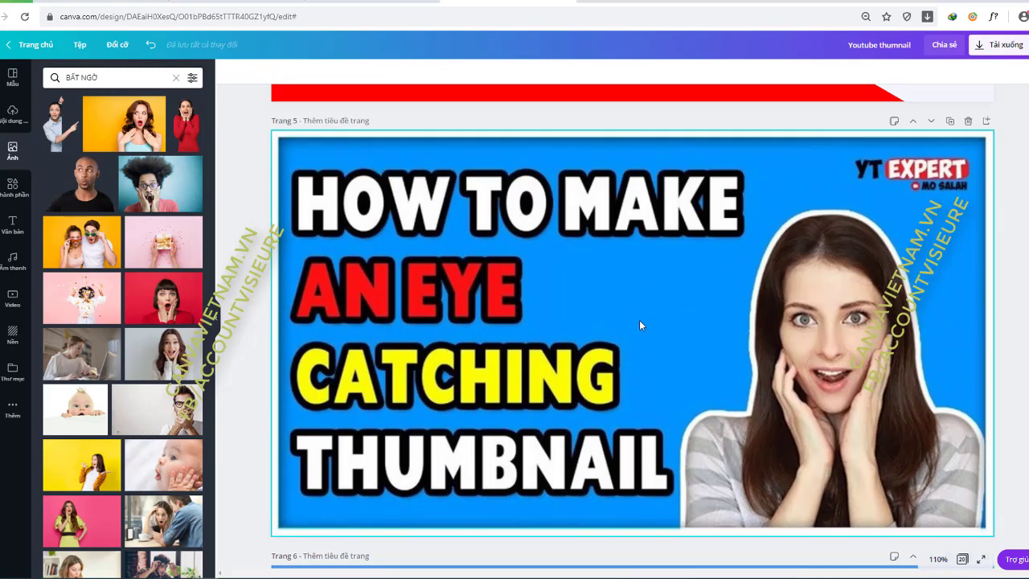
scroll(639, 319, "down", 5)
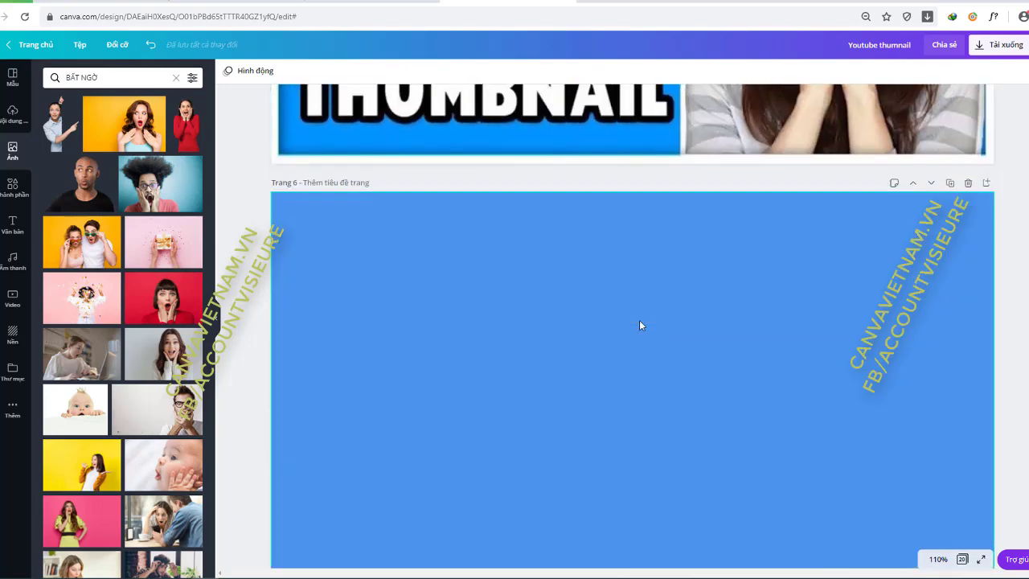
left_click(617, 324)
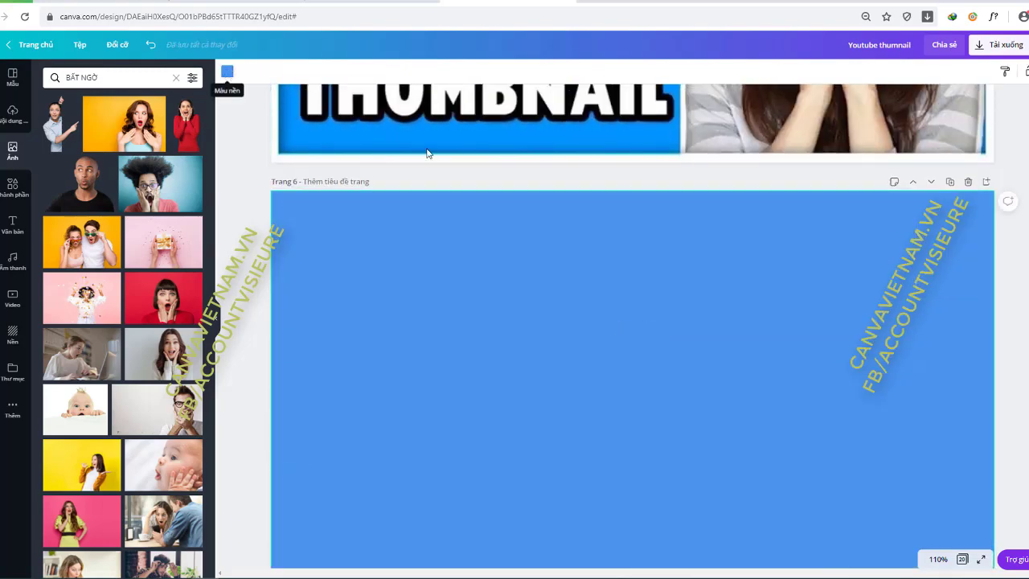
scroll(879, 331, "up", 1)
scroll(764, 273, "up", 3)
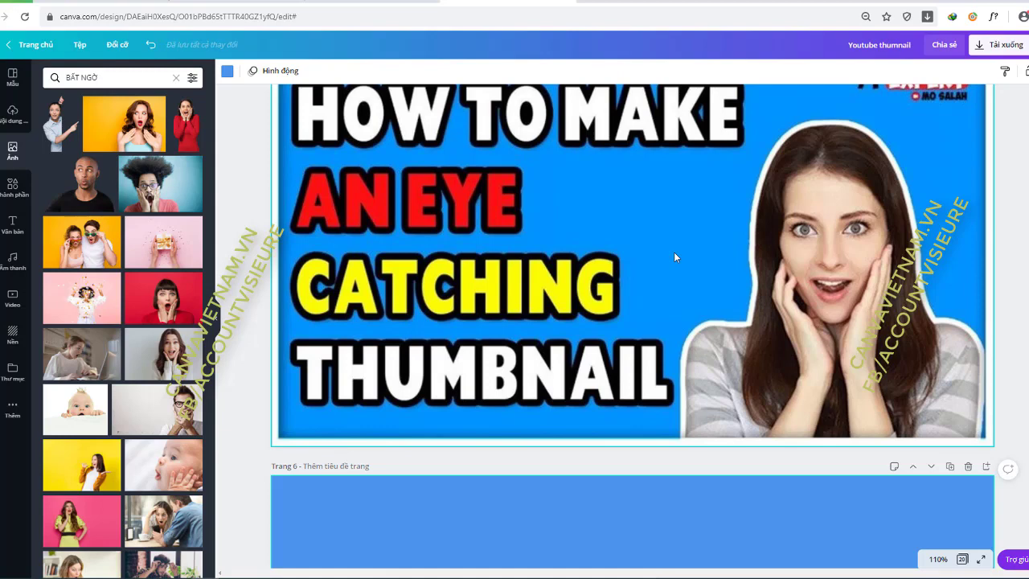
scroll(674, 257, "down", 2)
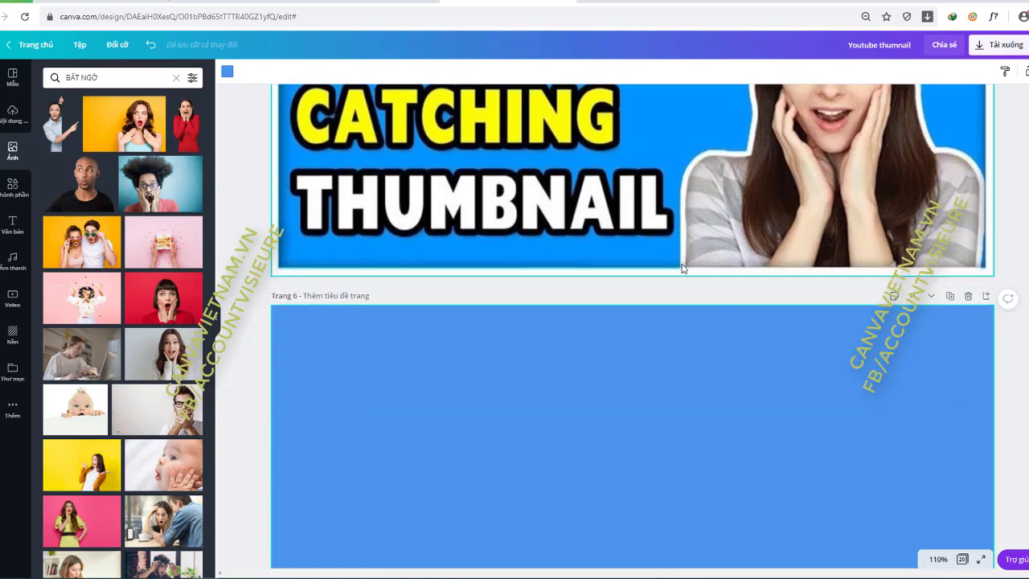
scroll(780, 329, "up", 1)
scroll(835, 271, "up", 1)
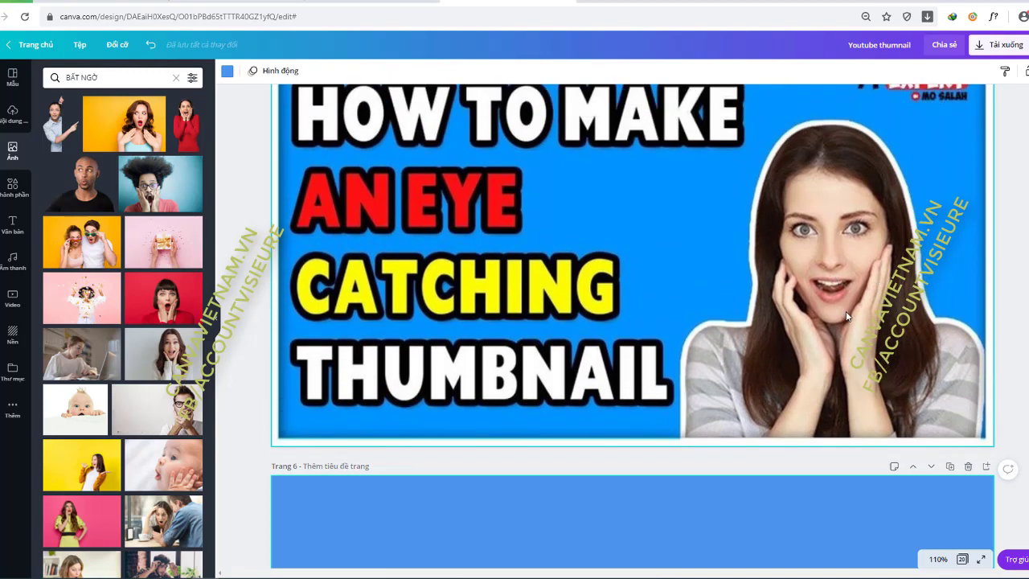
scroll(846, 316, "up", 1)
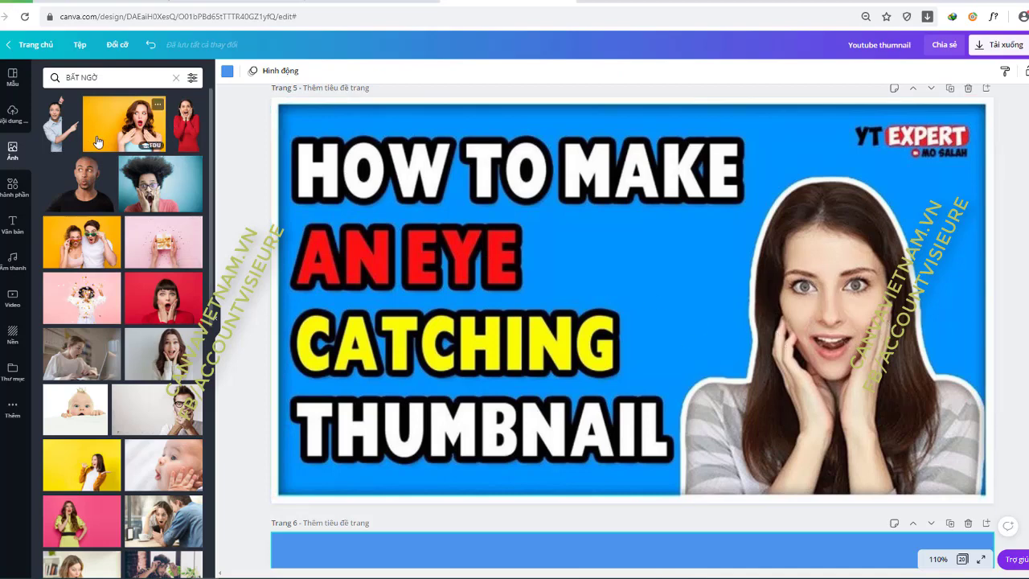
Find the surprised woman in a white sweater among the "BẤT NGỜ" photos and place her on the right side of page 6.
left_click(126, 76)
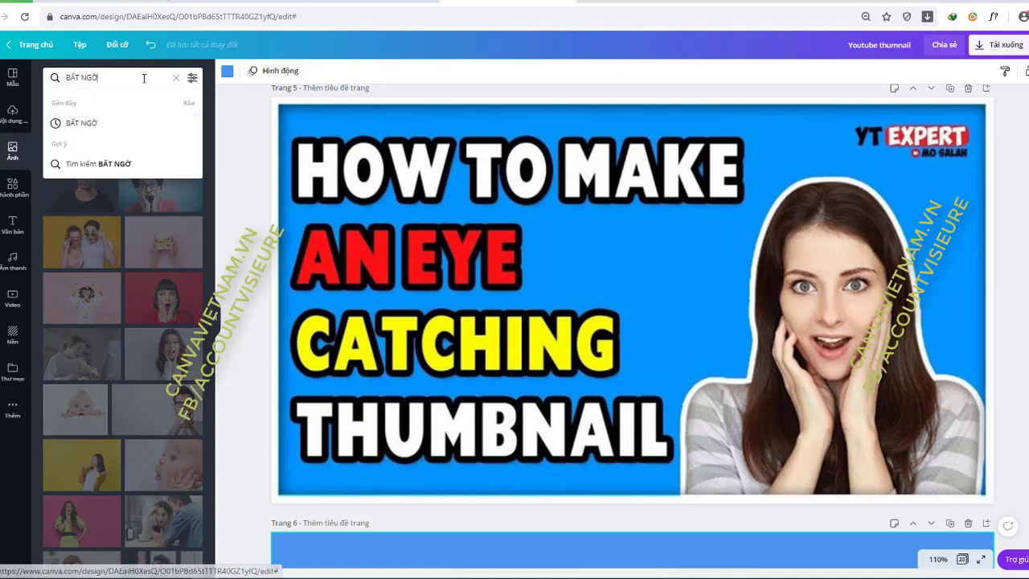
left_click(102, 125)
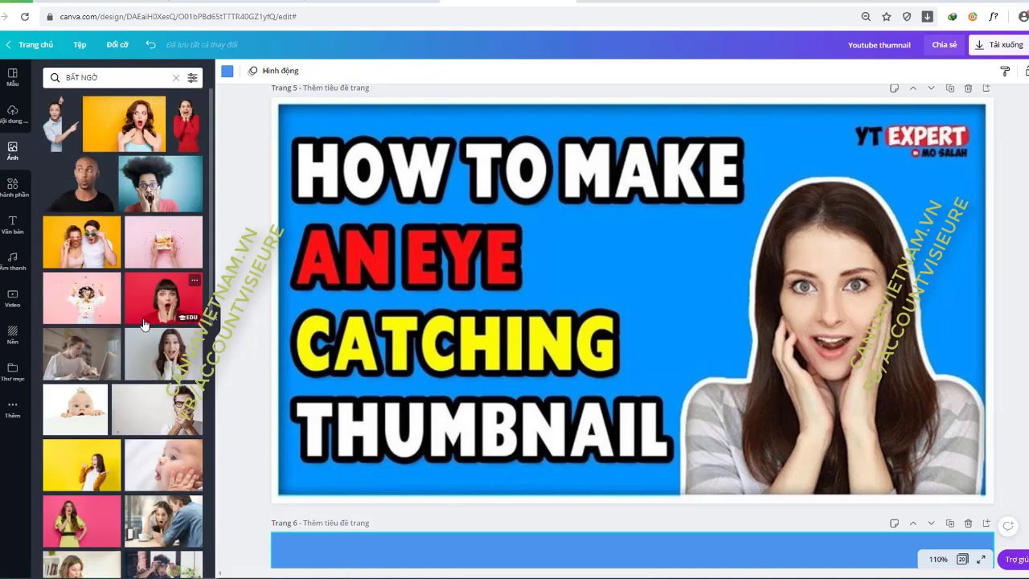
scroll(149, 333, "down", 1)
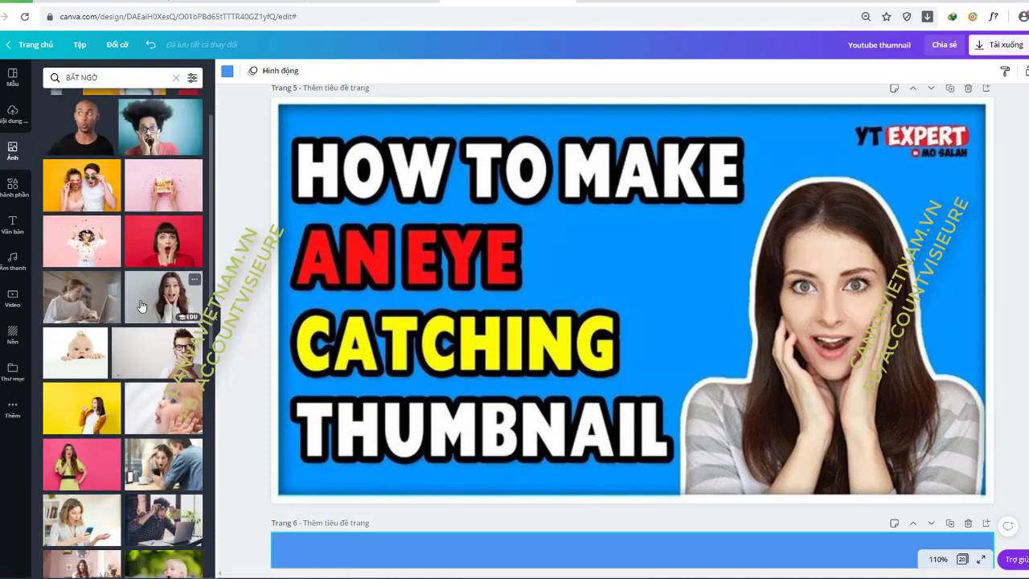
scroll(666, 352, "down", 5)
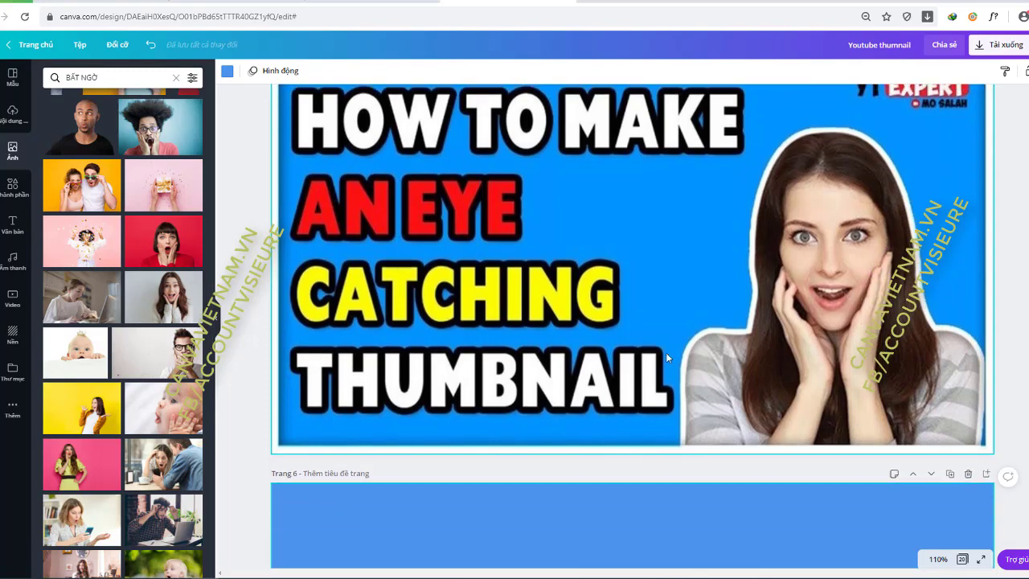
left_click(176, 304)
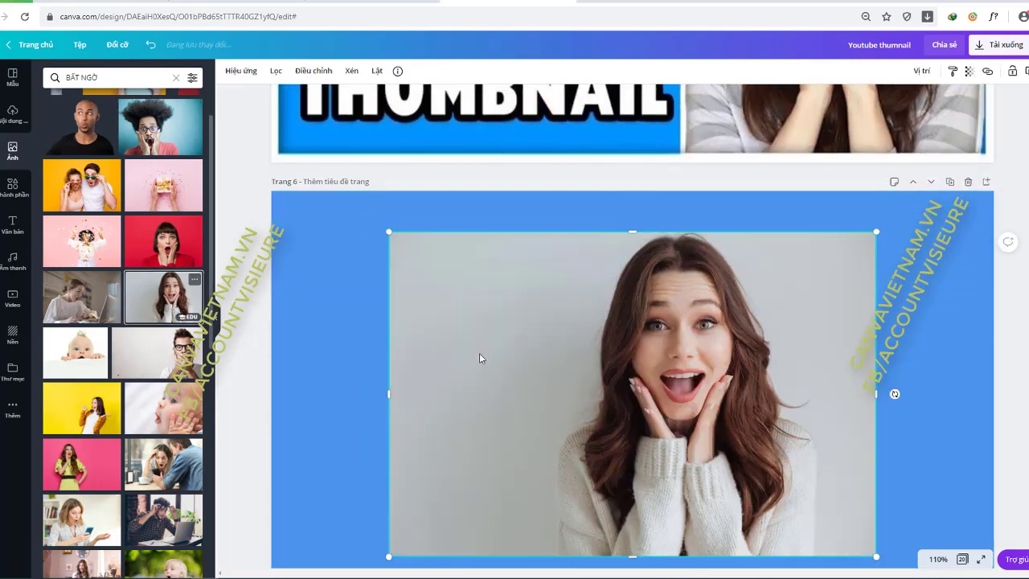
scroll(479, 353, "down", 2)
left_click_drag(660, 294, 761, 326)
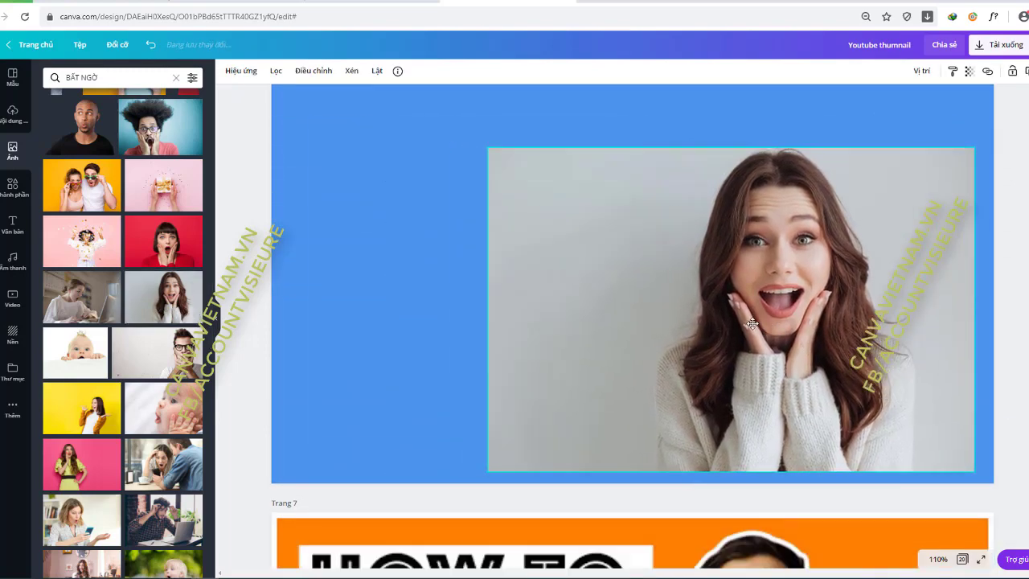
Remove the grey background from the woman's photo on page 6 with Background Remover.
scroll(753, 328, "up", 1)
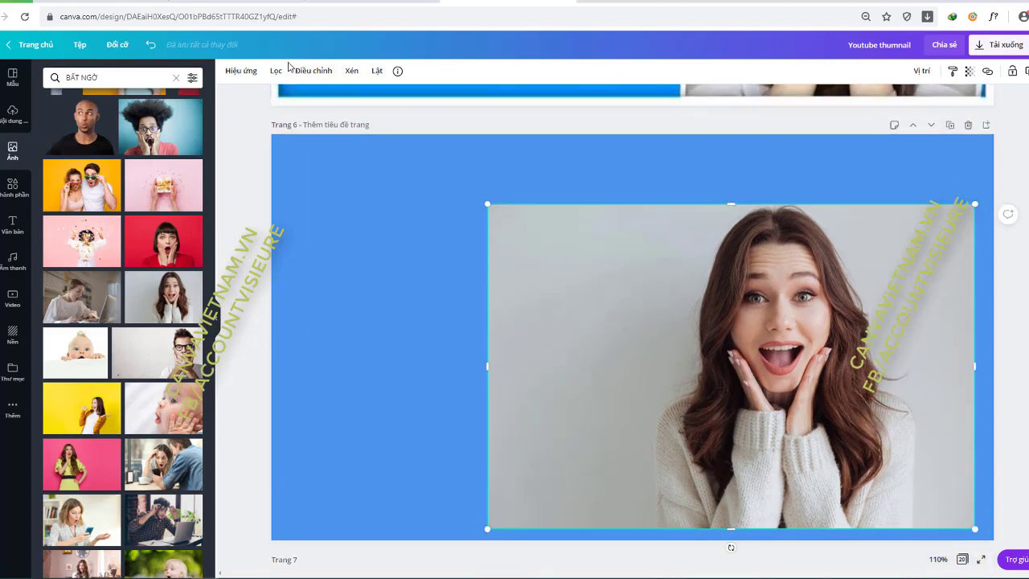
left_click(243, 71)
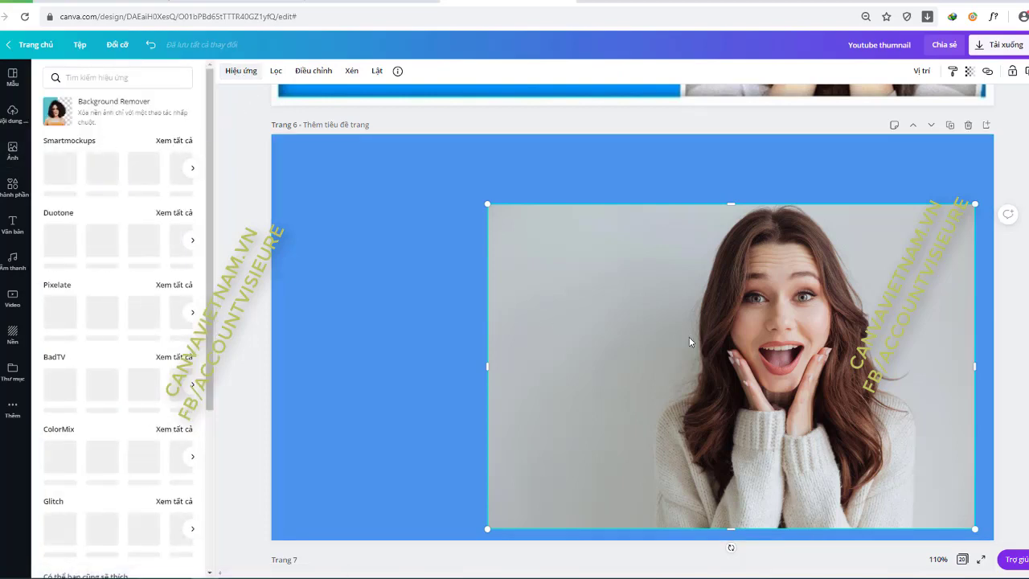
scroll(689, 337, "up", 1)
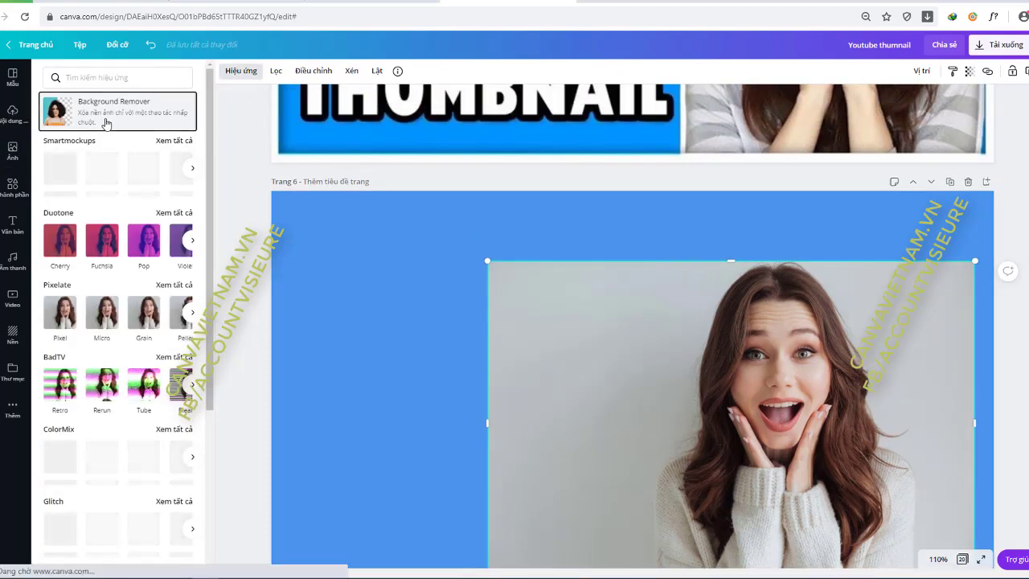
left_click(106, 123)
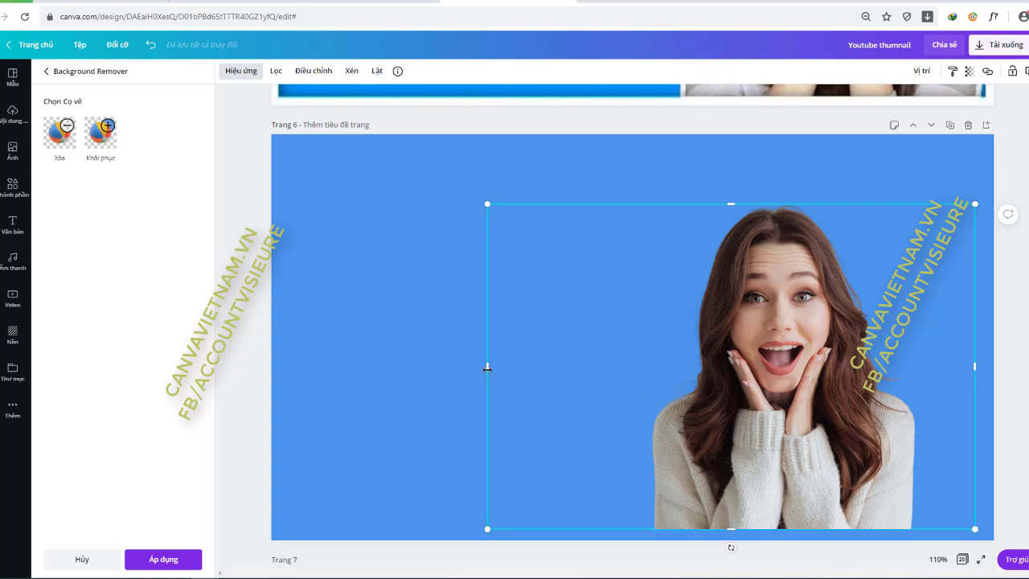
left_click(803, 326)
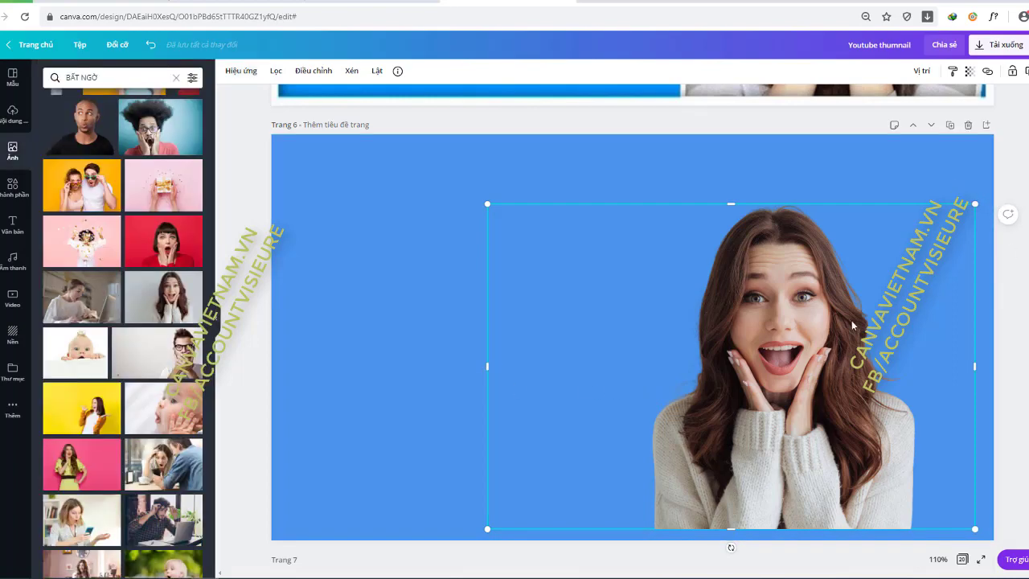
Duplicate the cutout photo on page 6 and move the duplicate to the left side of the page.
scroll(848, 309, "down", 5)
scroll(813, 320, "up", 4)
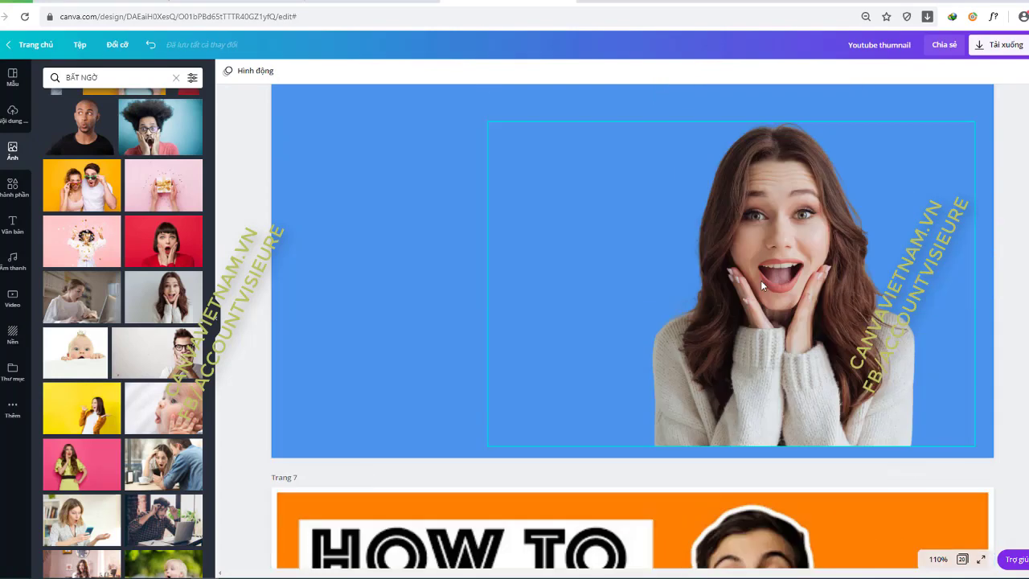
scroll(761, 280, "up", 2)
left_click(723, 402)
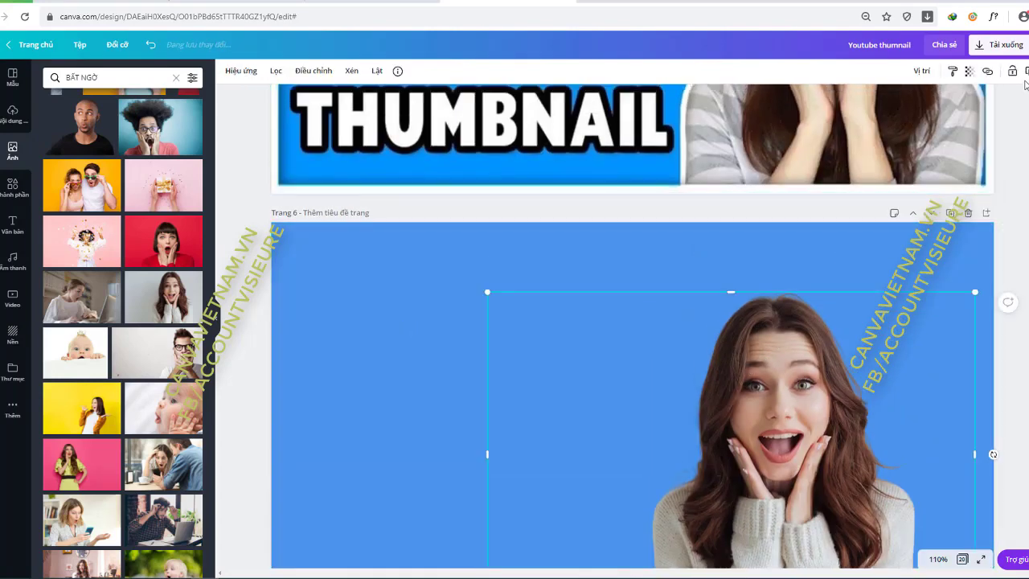
key("ctrl+z")
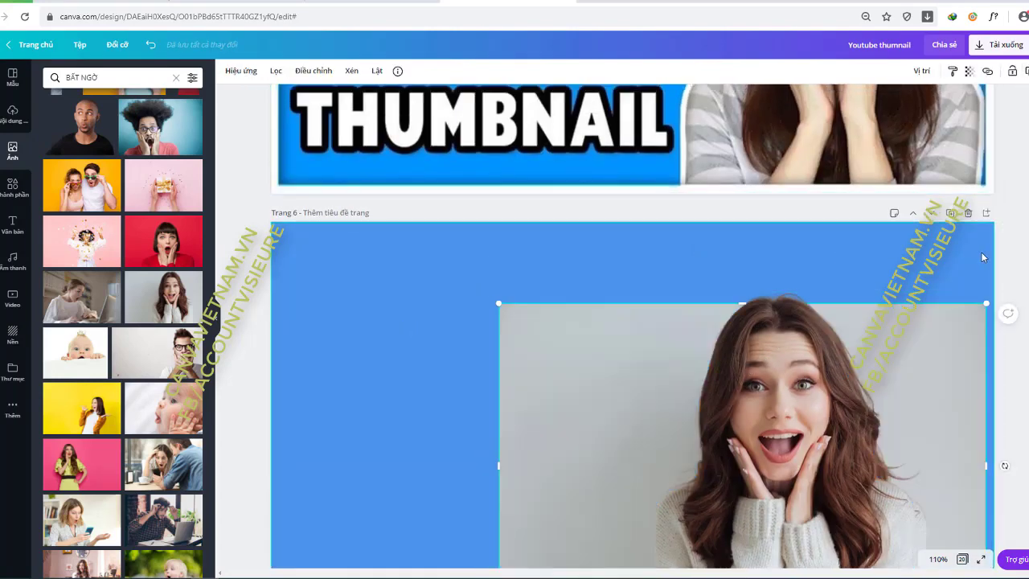
scroll(982, 257, "down", 1)
left_click(860, 211)
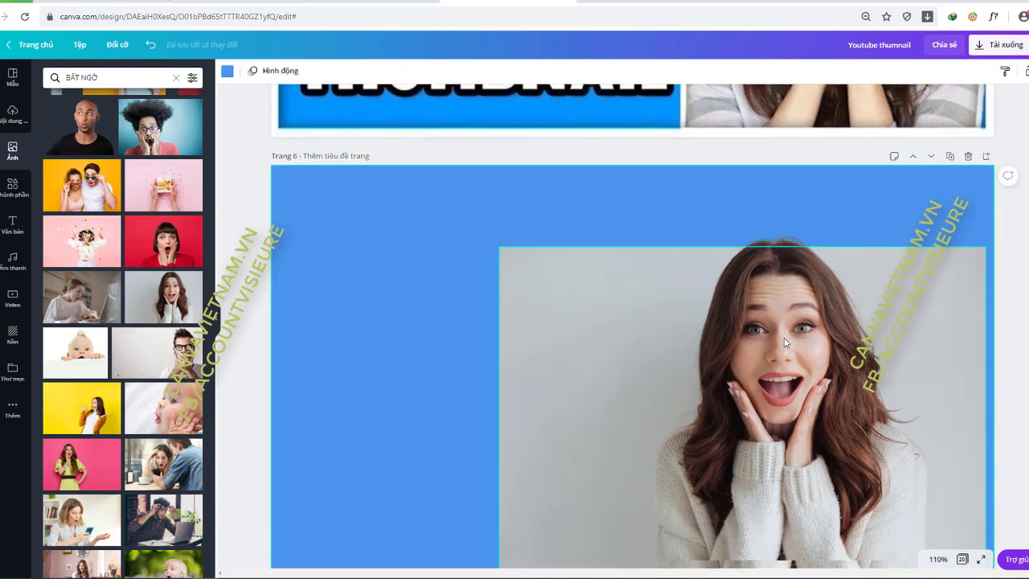
left_click_drag(758, 357, 410, 307)
left_click(759, 335)
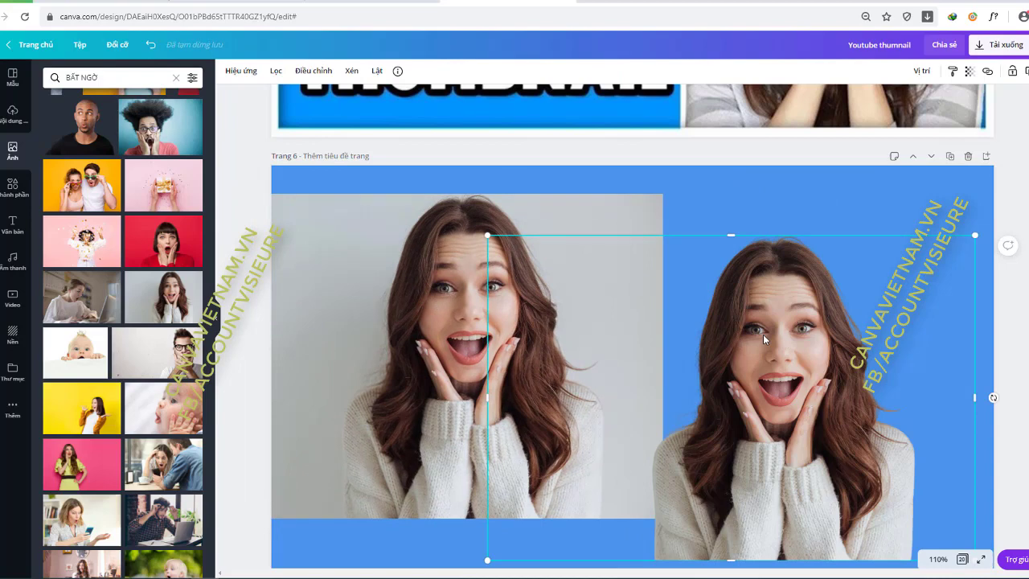
left_click(378, 333)
left_click_drag(377, 333, 357, 340)
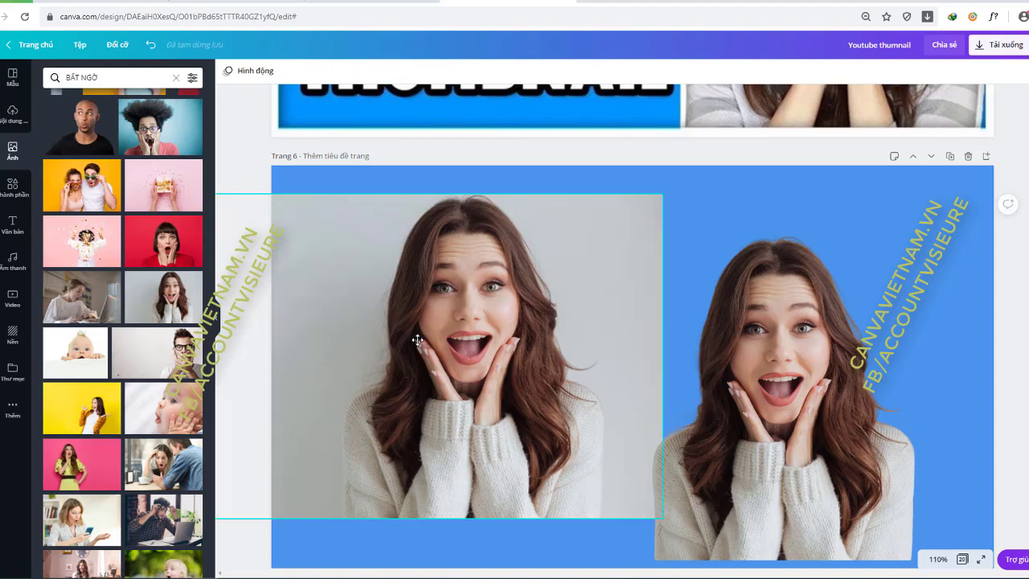
Place a copy of the cutout woman overlapping the original's left side and delete the duplicate with the grey background.
left_click(797, 316)
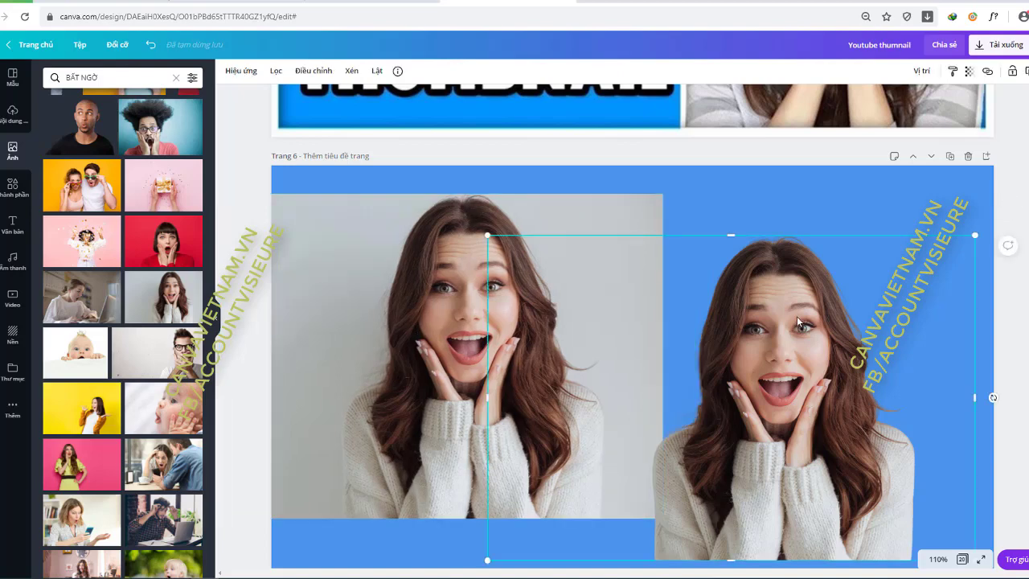
left_click_drag(800, 319, 658, 297)
left_click(394, 331)
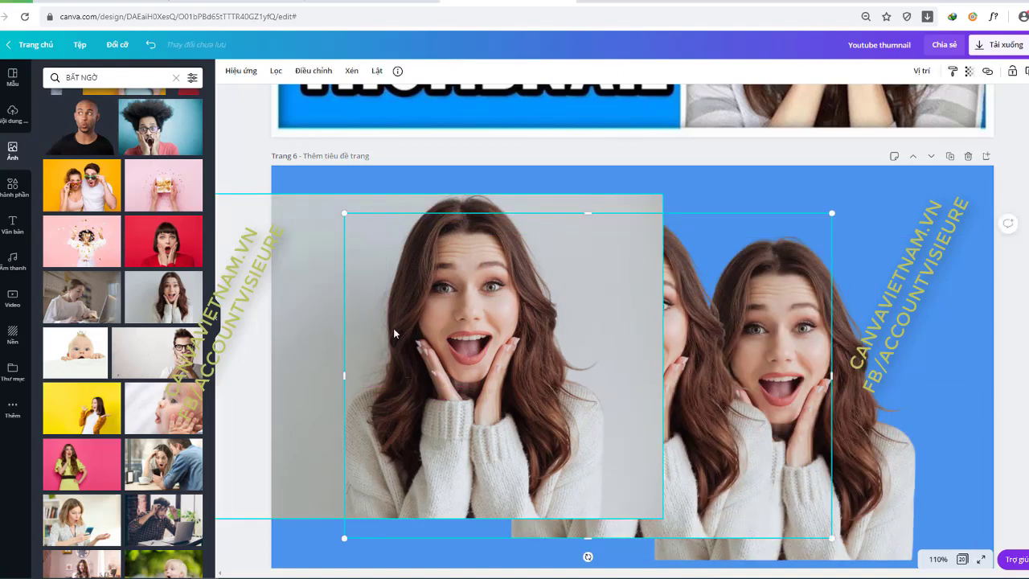
key("Delete")
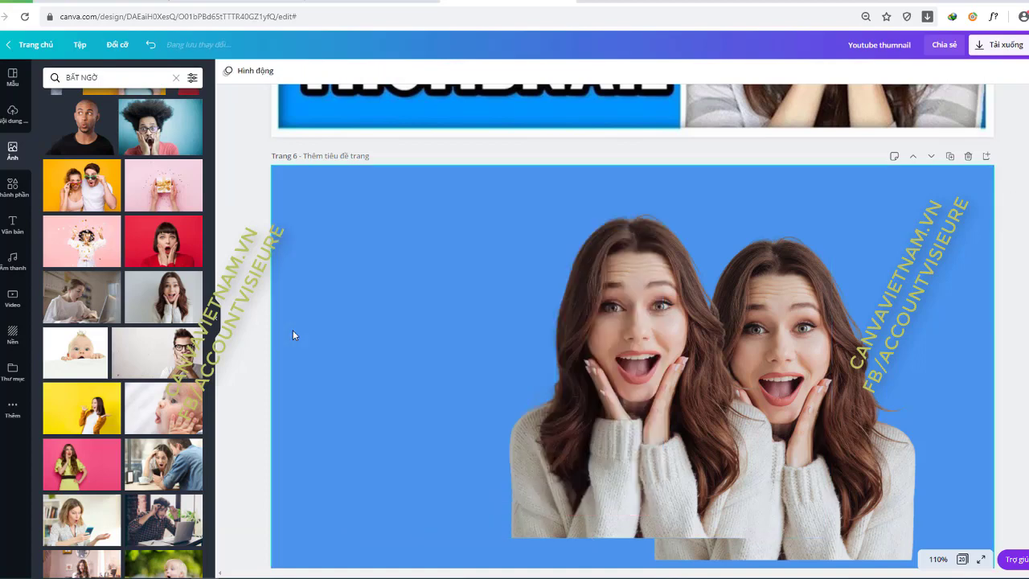
Move the front copy of the cutout woman slightly up and to the left on page 6.
scroll(555, 350, "down", 1)
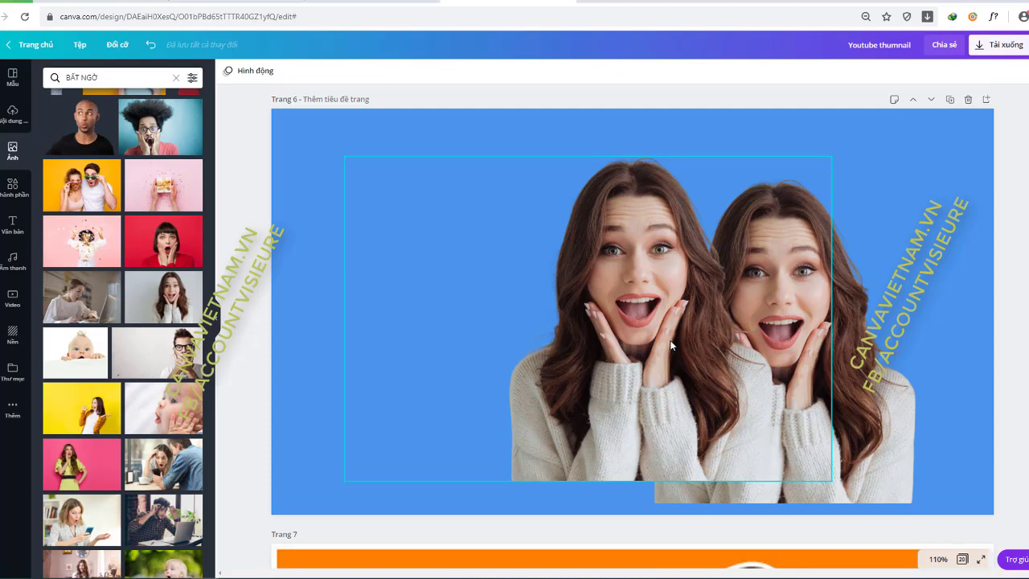
left_click(798, 286)
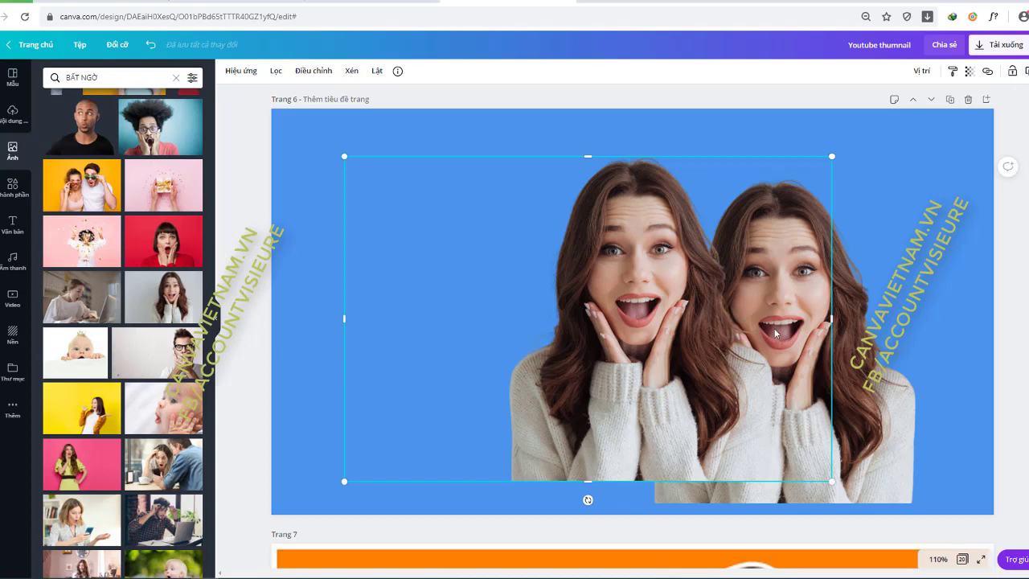
mouse_move(689, 349)
left_mouse_down()
mouse_move(528, 358)
mouse_move(636, 335)
mouse_move(908, 384)
mouse_move(779, 342)
mouse_move(686, 332)
left_mouse_up()
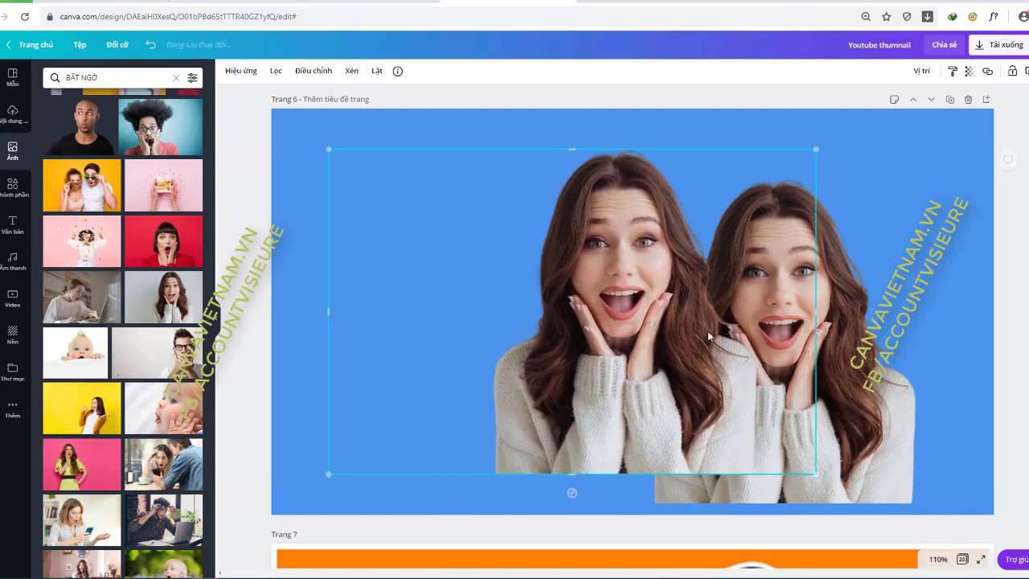
Apply the Duotone Cherry effect to the front copy of the cutout woman and open the effect's settings.
left_click(301, 72)
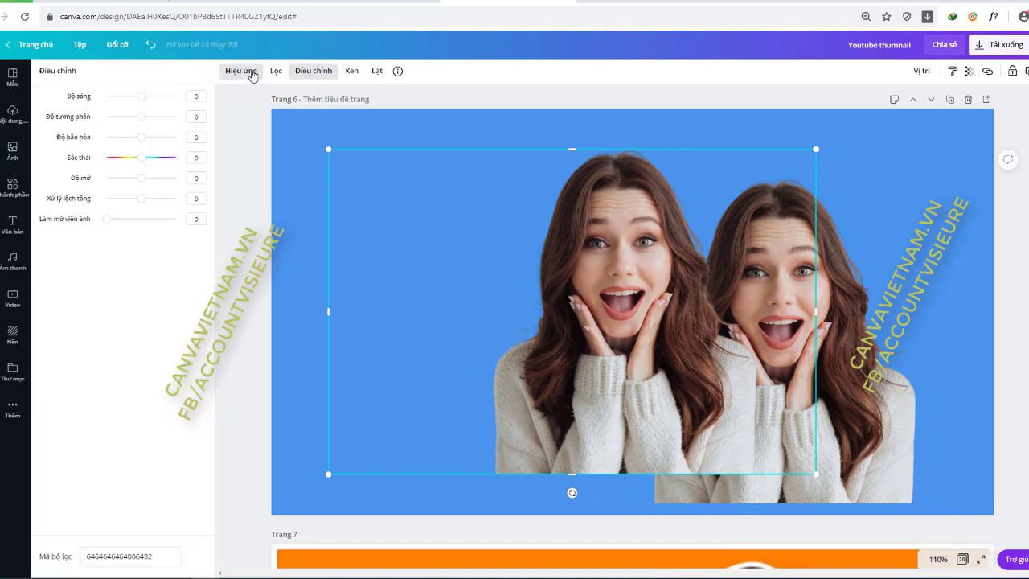
left_click(251, 72)
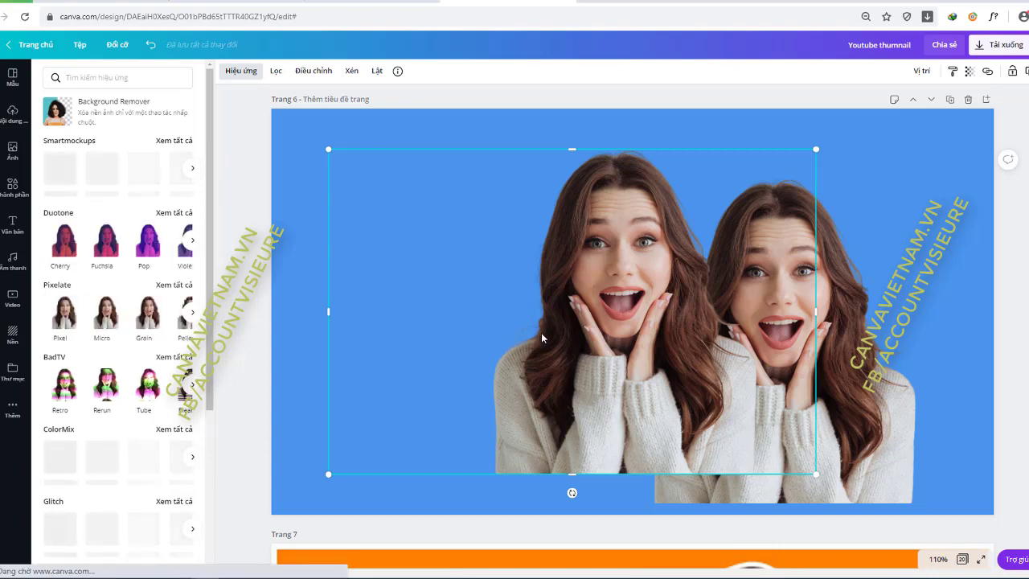
left_click(60, 240)
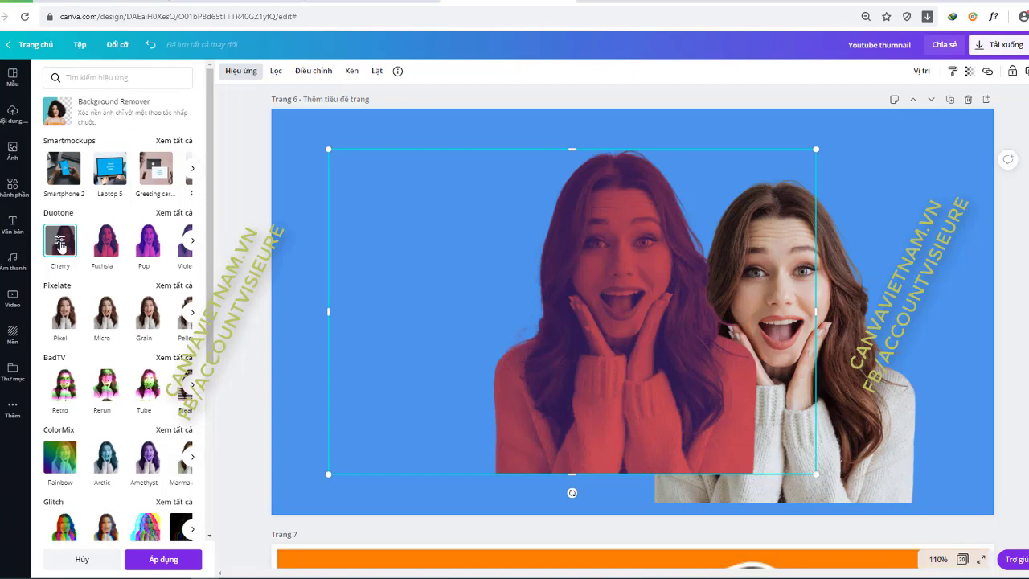
left_click(63, 245)
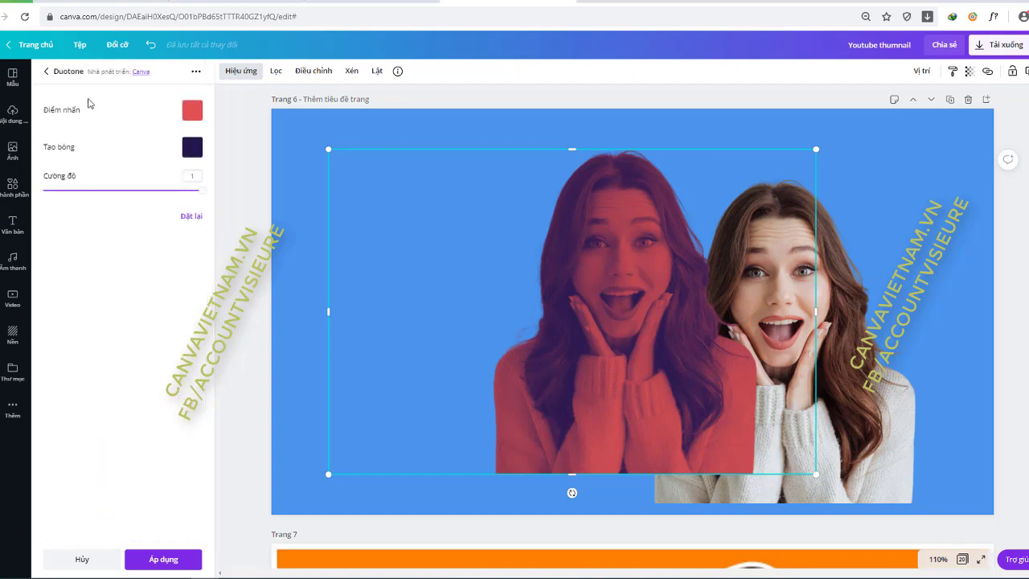
Set both the duotone highlight and shadow colours to white to make a solid white silhouette.
left_click(188, 114)
left_click(269, 201)
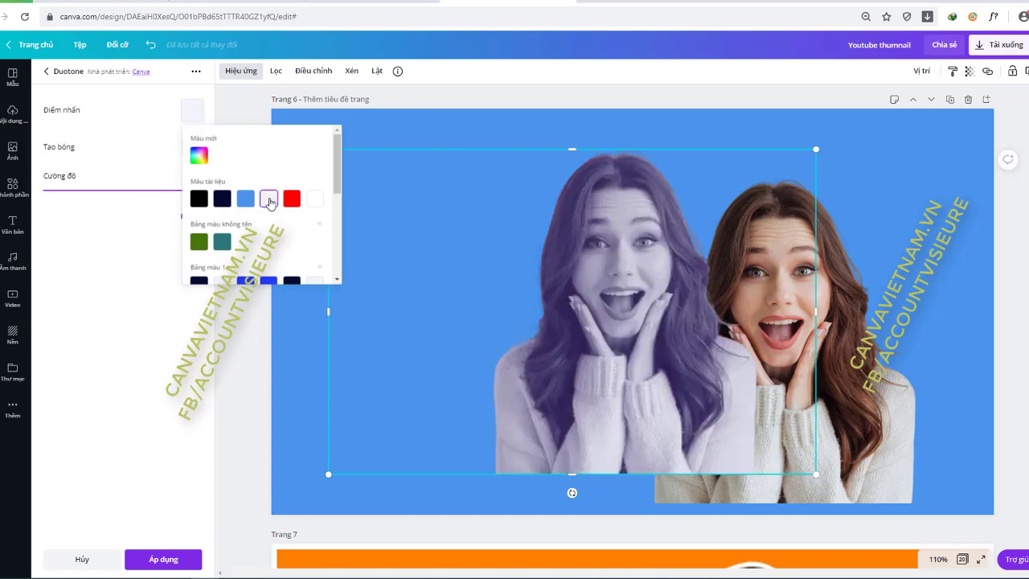
left_click(312, 199)
left_click(120, 165)
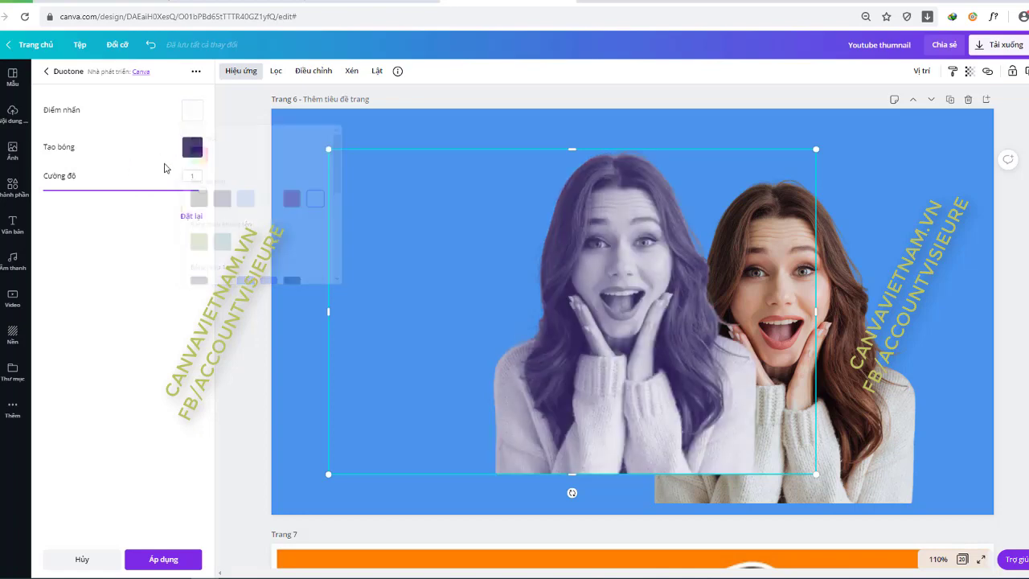
left_click(192, 147)
left_click(315, 236)
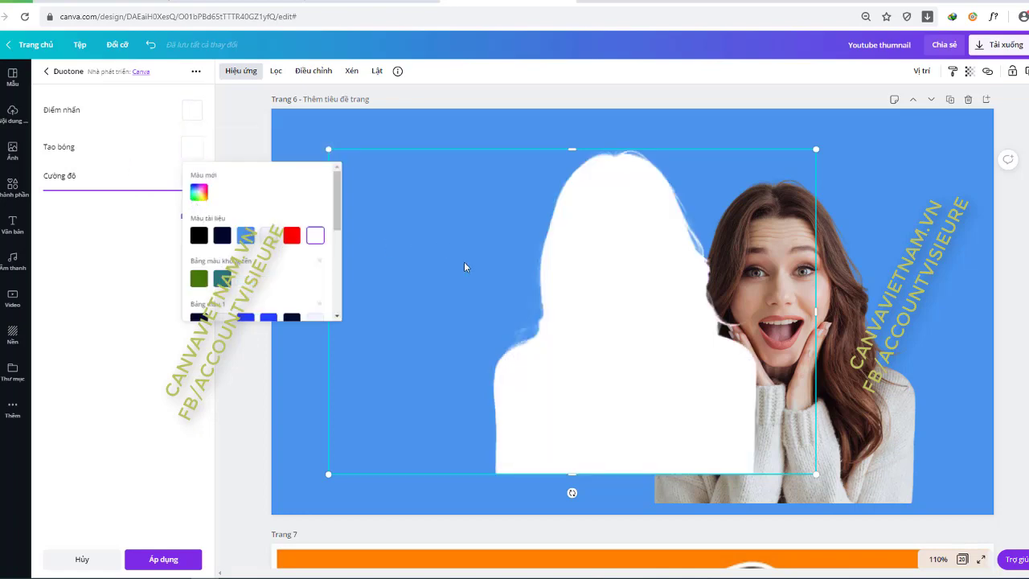
left_click(643, 322)
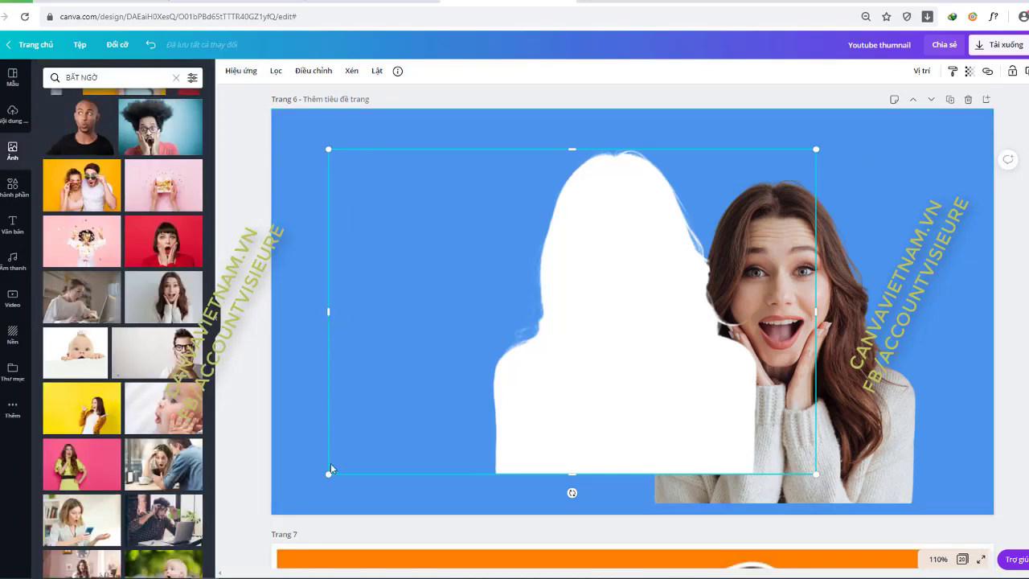
Enlarge the white silhouette slightly, move it over the original cutout woman, and send it back one layer.
left_click_drag(319, 486, 289, 502)
left_click_drag(551, 407, 739, 408)
right_click(770, 358)
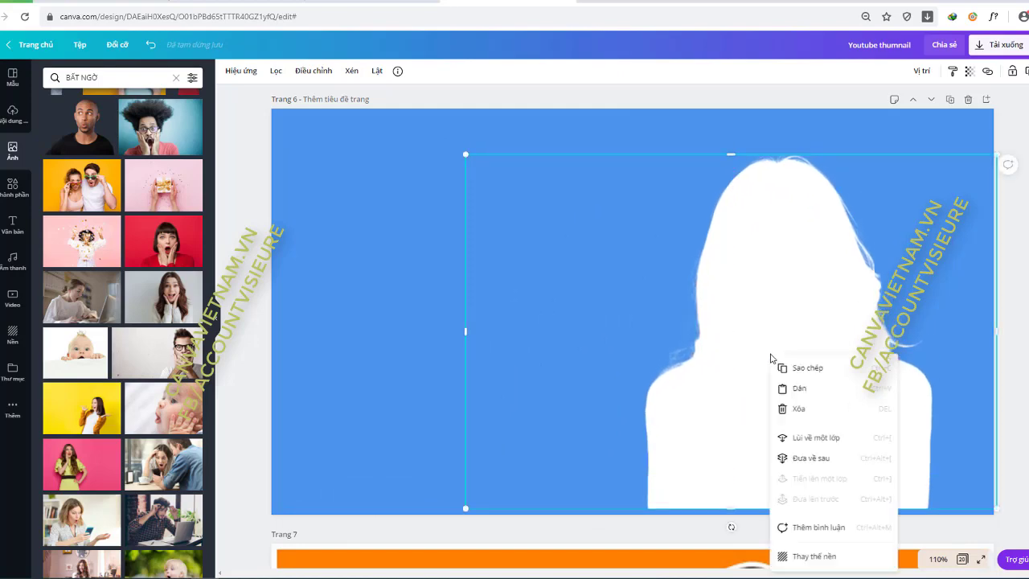
left_click(803, 439)
Move the woman's photo and the silhouette behind it up slightly so the white forms an even outline.
left_click(802, 432)
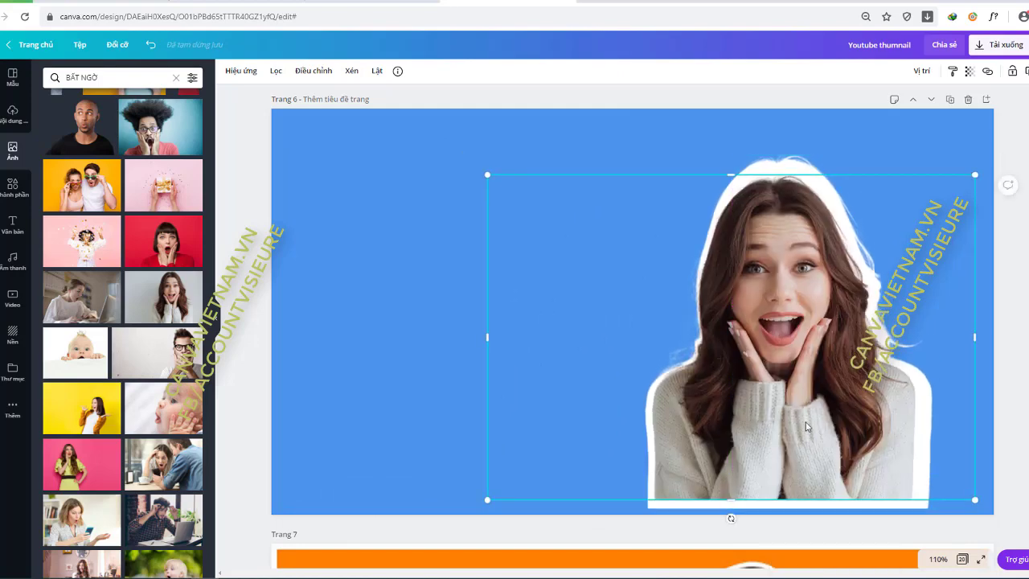
left_click_drag(803, 427, 807, 409)
left_click(717, 500)
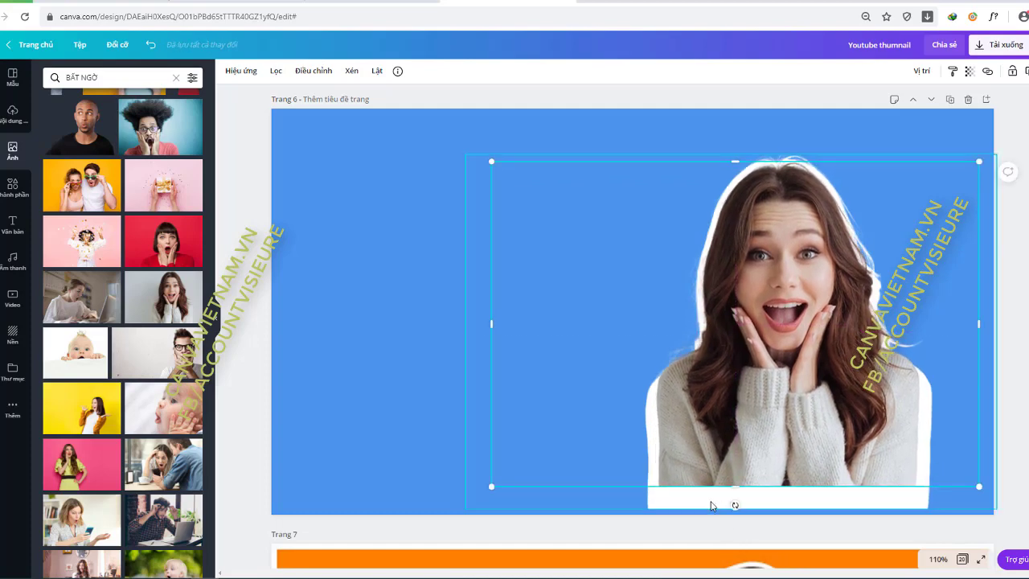
left_click_drag(804, 507, 804, 493)
Group the woman's photo with its white silhouette on page 6.
left_click(344, 366)
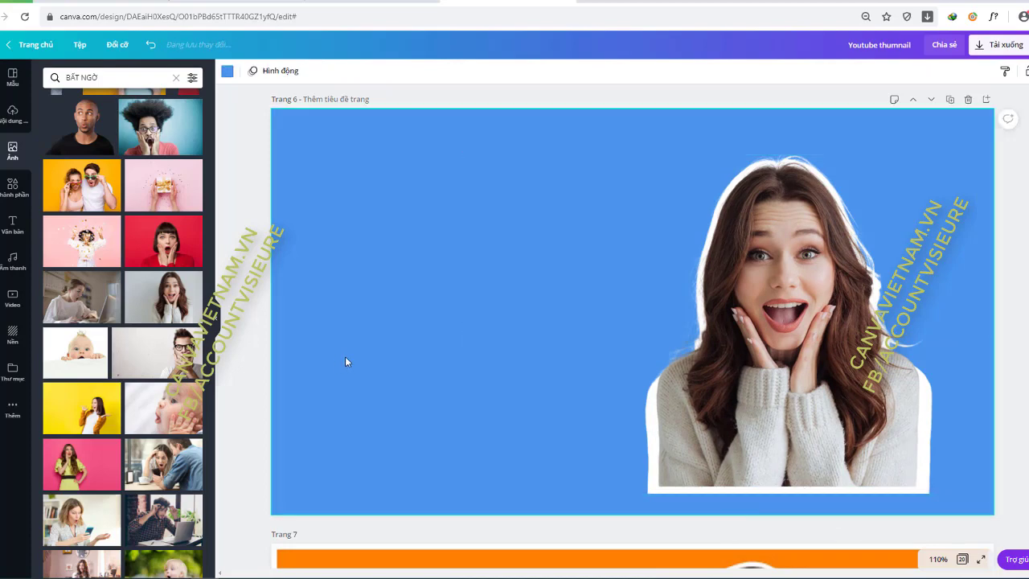
left_click_drag(542, 144, 934, 476)
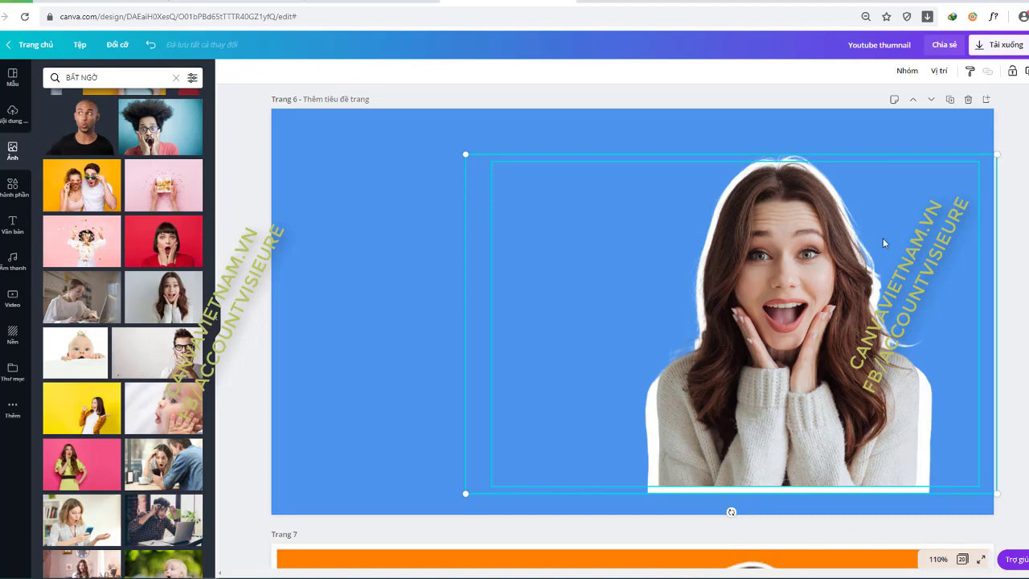
left_click(913, 72)
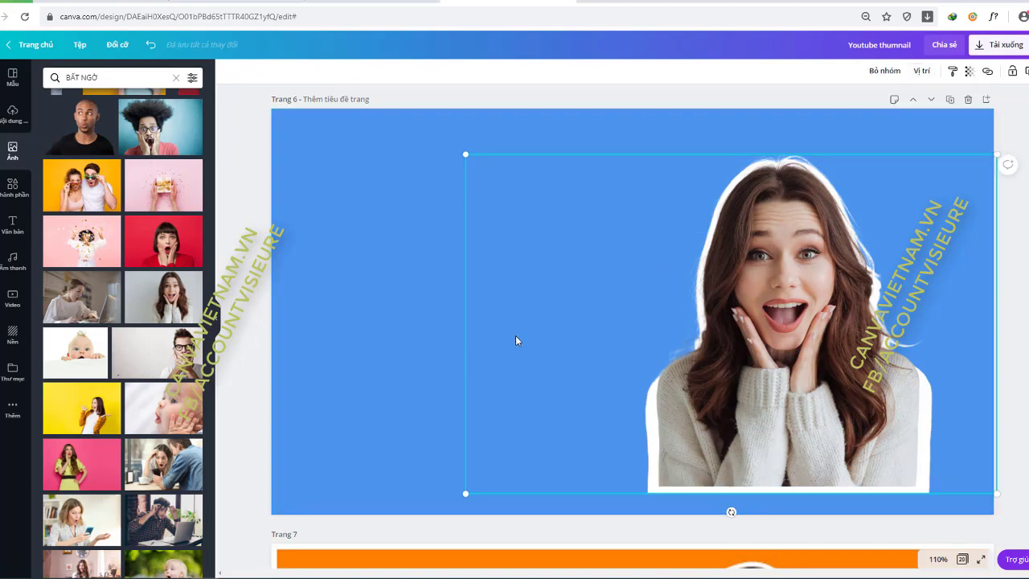
left_click(413, 306)
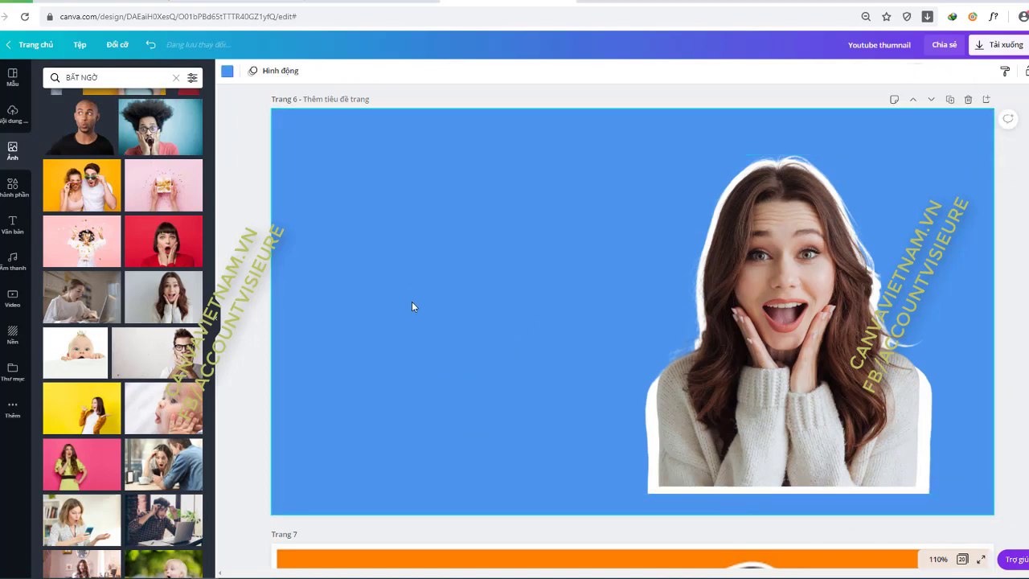
Enlarge the grouped woman and position her against the right side and lower edge of page 6.
double_click(864, 351)
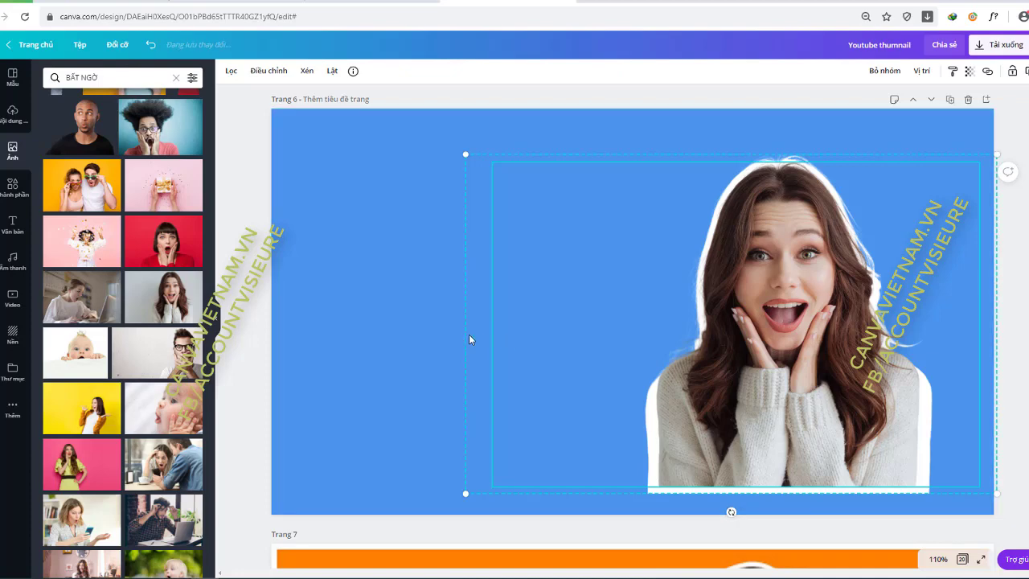
left_click_drag(788, 332, 768, 307)
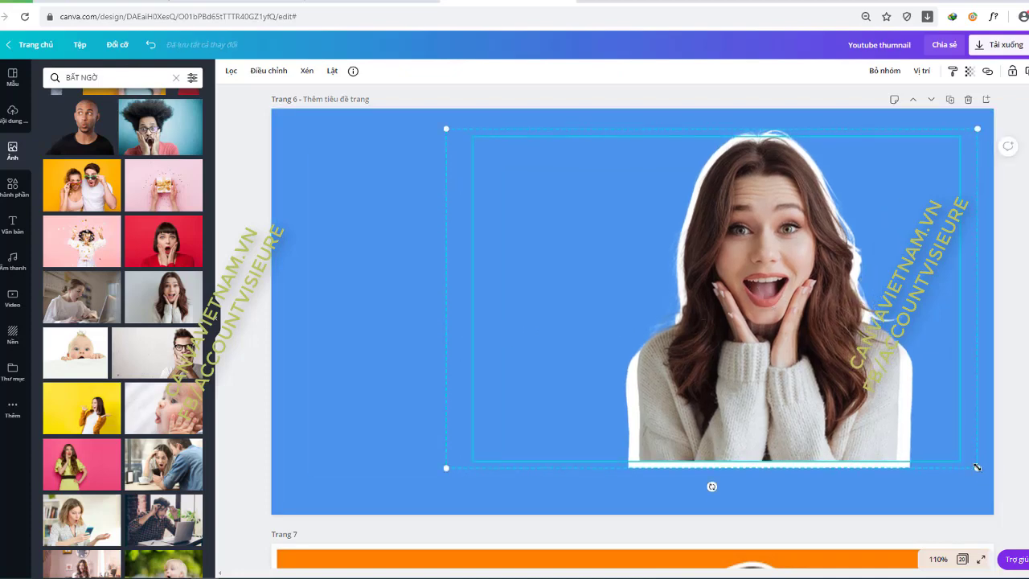
left_click_drag(978, 470, 1026, 521)
mouse_move(753, 399)
left_mouse_down()
mouse_move(778, 393)
mouse_move(769, 393)
left_mouse_up()
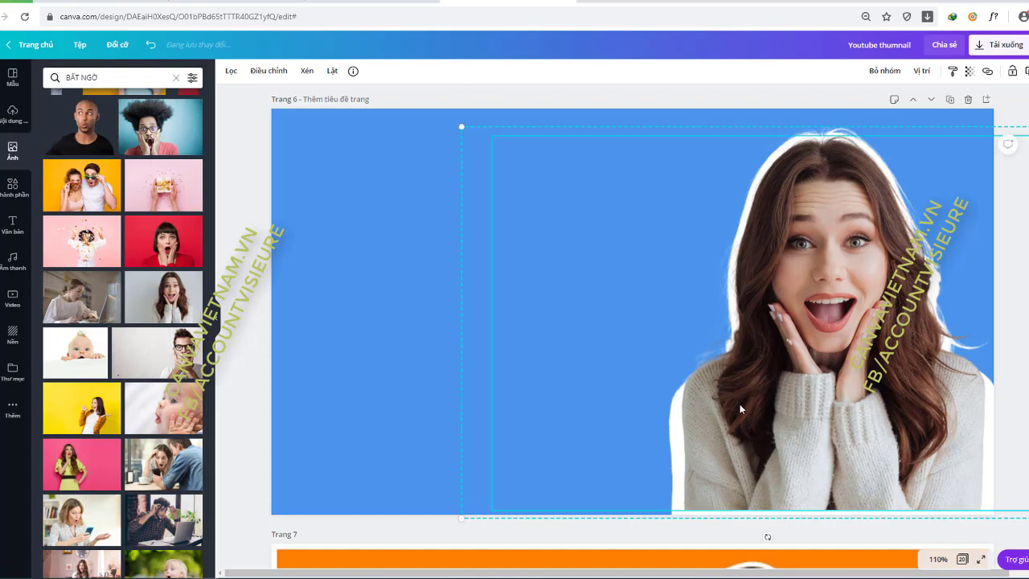
scroll(740, 403, "up", 3)
scroll(770, 406, "down", 2)
scroll(852, 435, "down", 2)
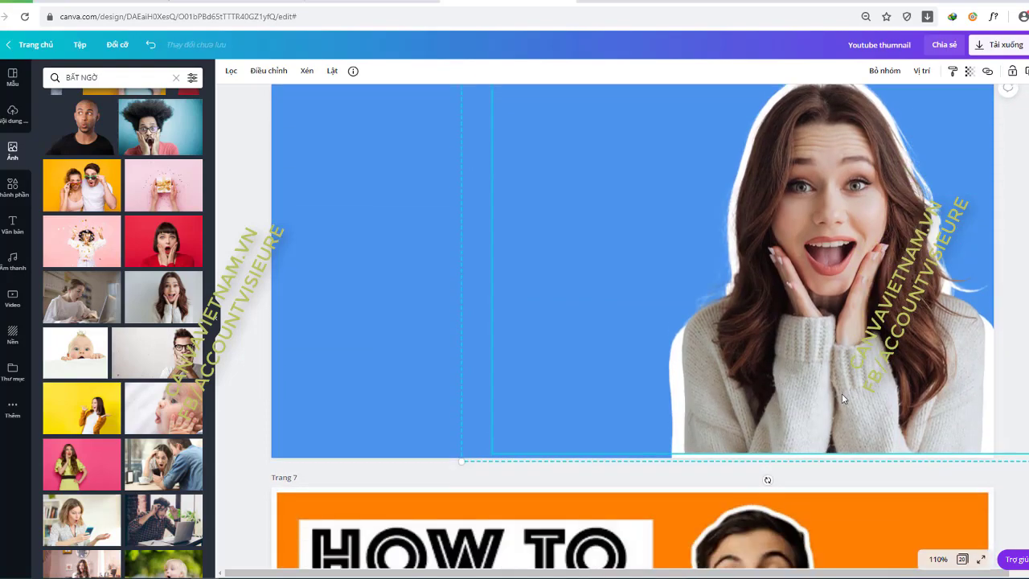
left_click_drag(842, 393, 843, 398)
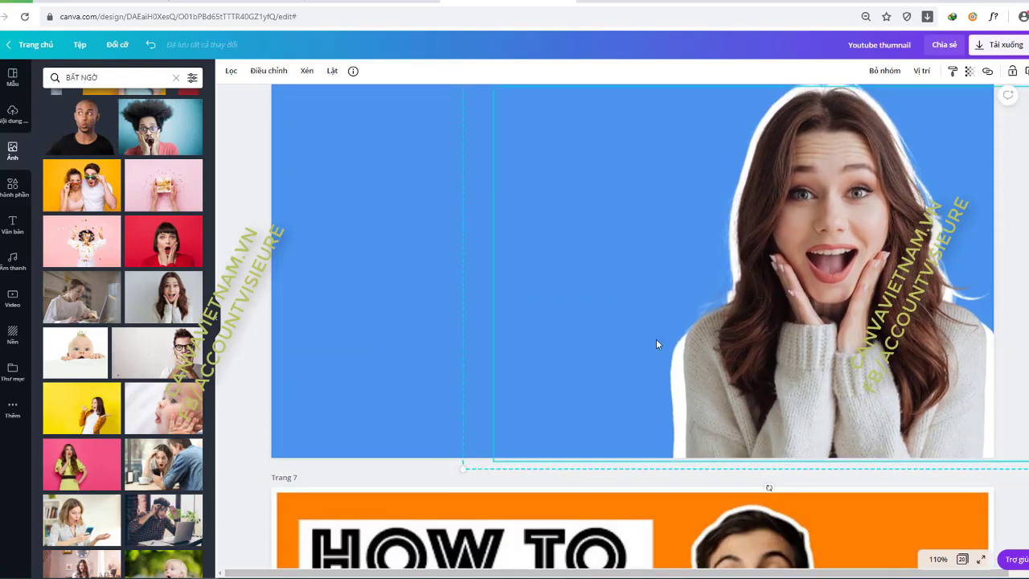
left_click(365, 319)
left_click(592, 337)
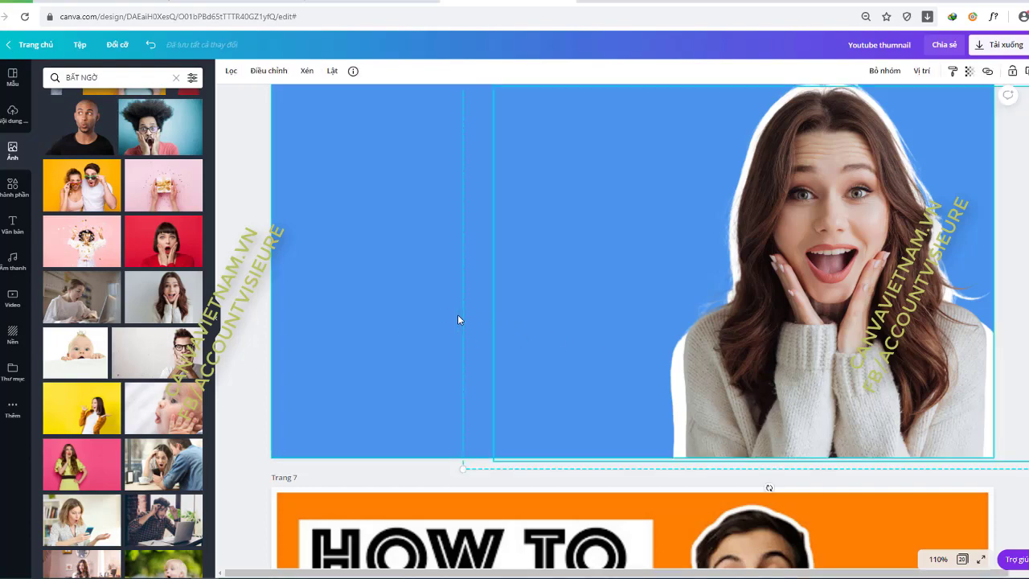
scroll(477, 365, "up", 4)
left_click(376, 363)
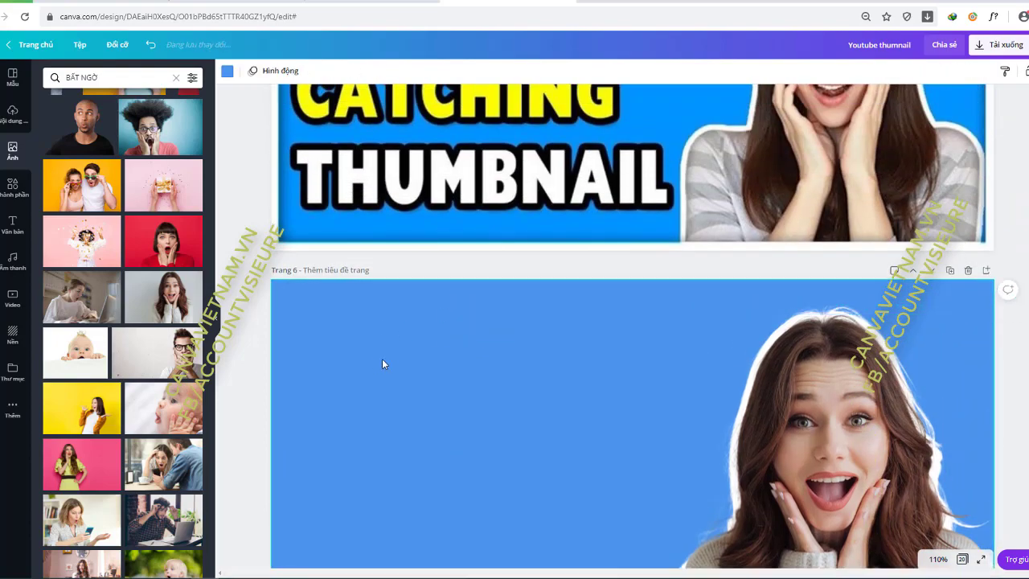
left_click(614, 401)
double_click(613, 401)
scroll(613, 401, "down", 2)
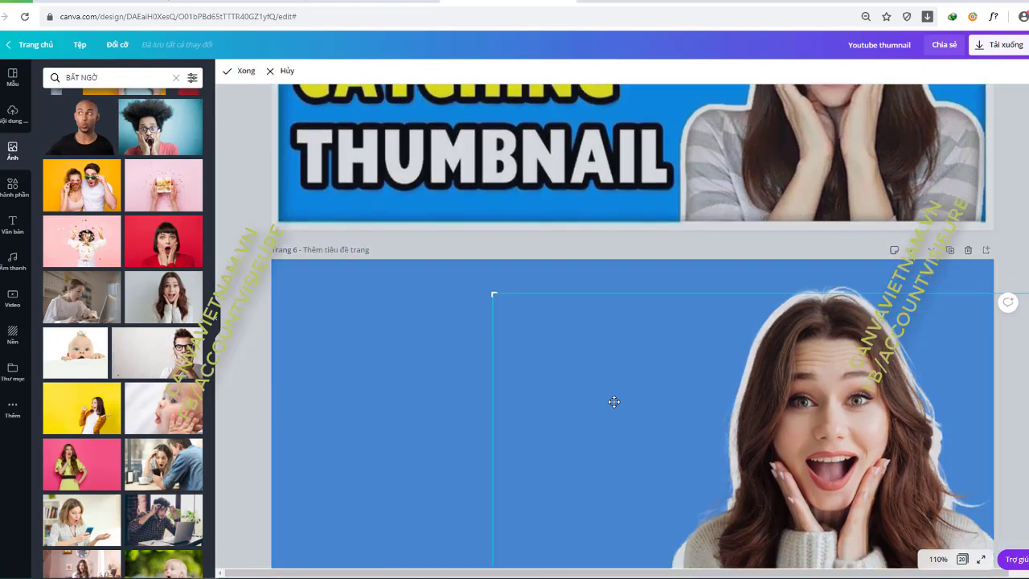
left_click(390, 392)
left_click(359, 232)
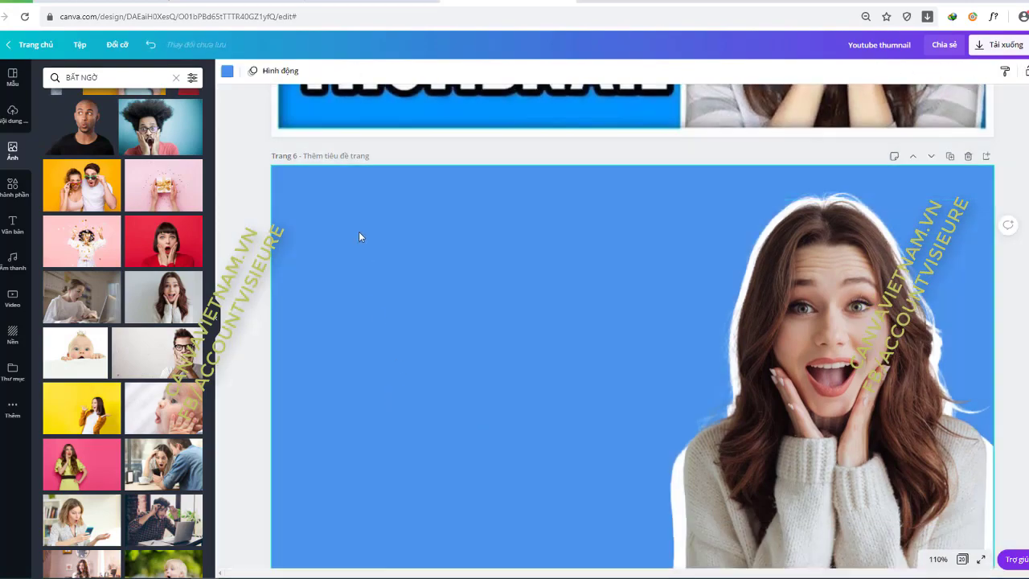
Check the page 5 headline, add the text "HOW TO MAKE" to page 6, and place it in the page's upper-left area.
scroll(367, 232, "up", 5)
scroll(391, 234, "down", 6)
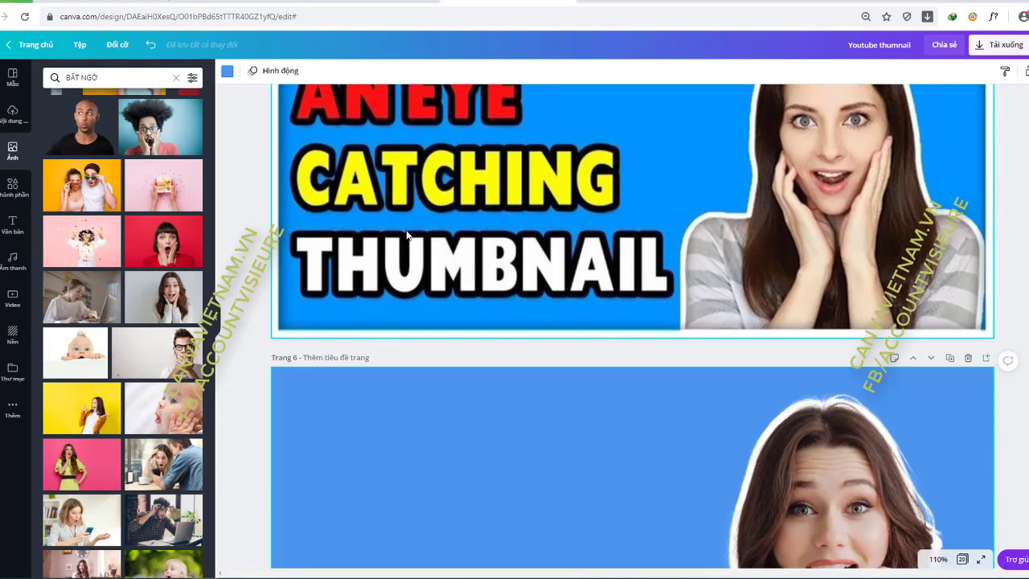
scroll(633, 238, "up", 5)
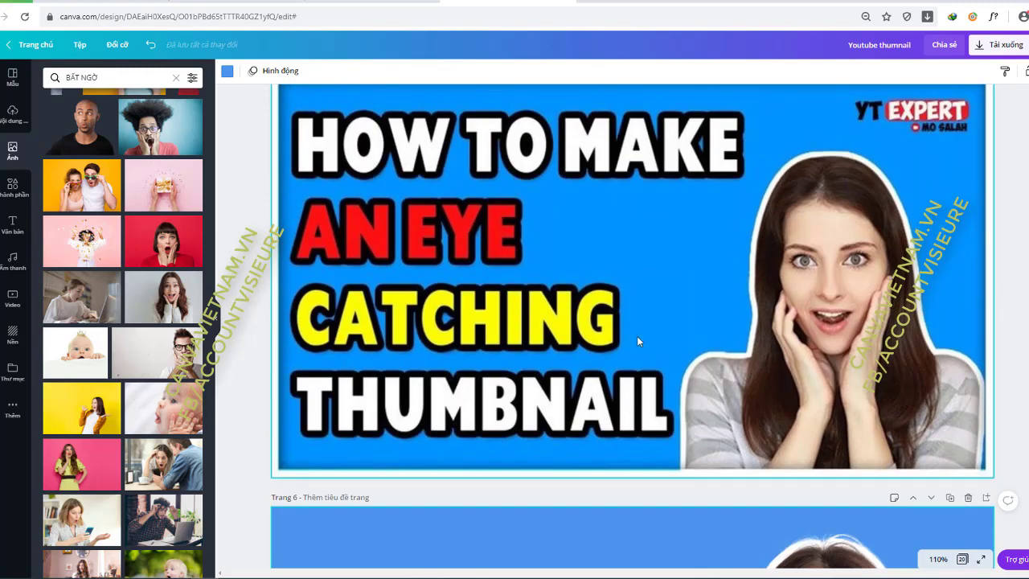
scroll(637, 342, "down", 4)
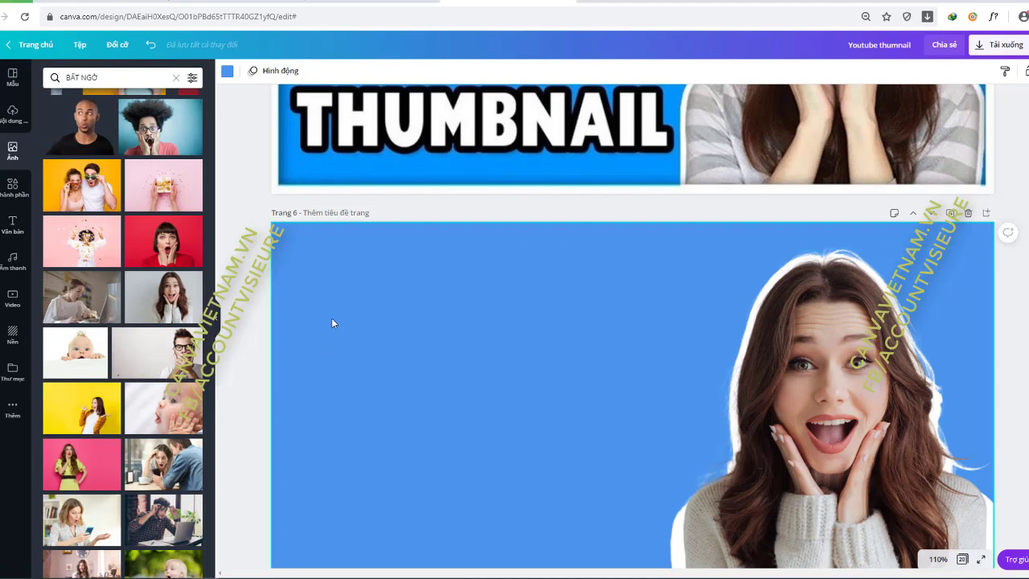
key("t")
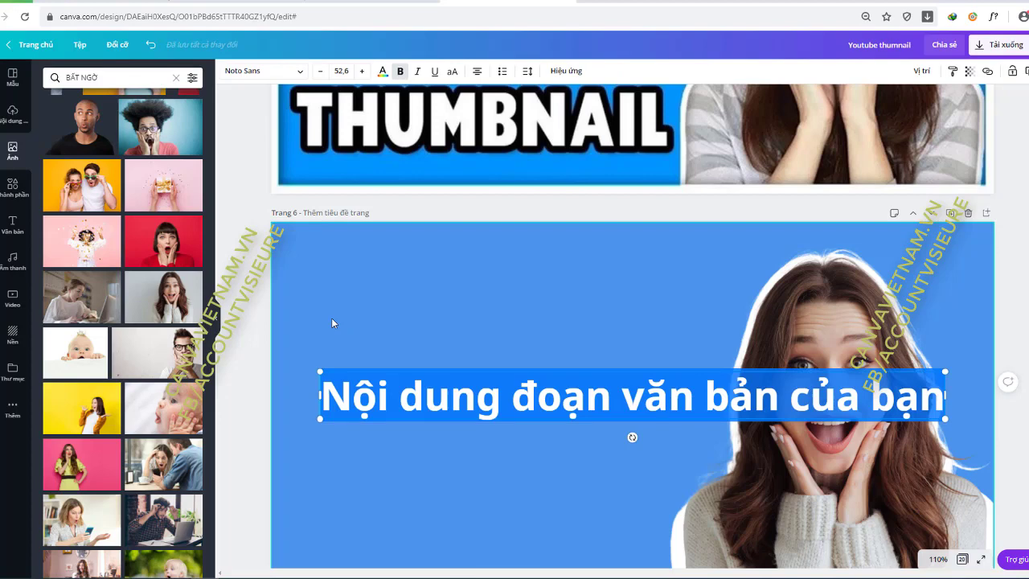
type("HOW TO")
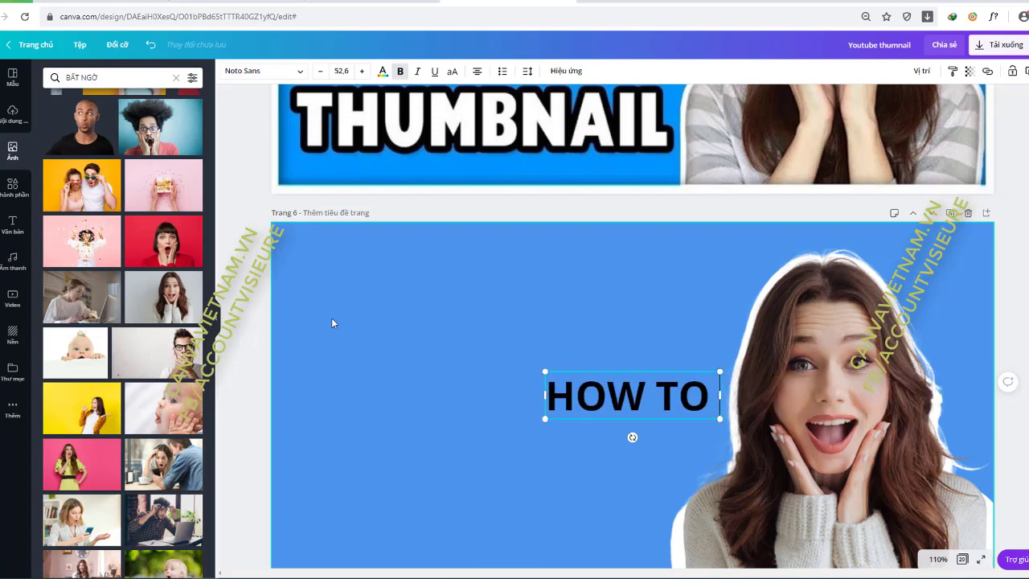
type(" MAKE")
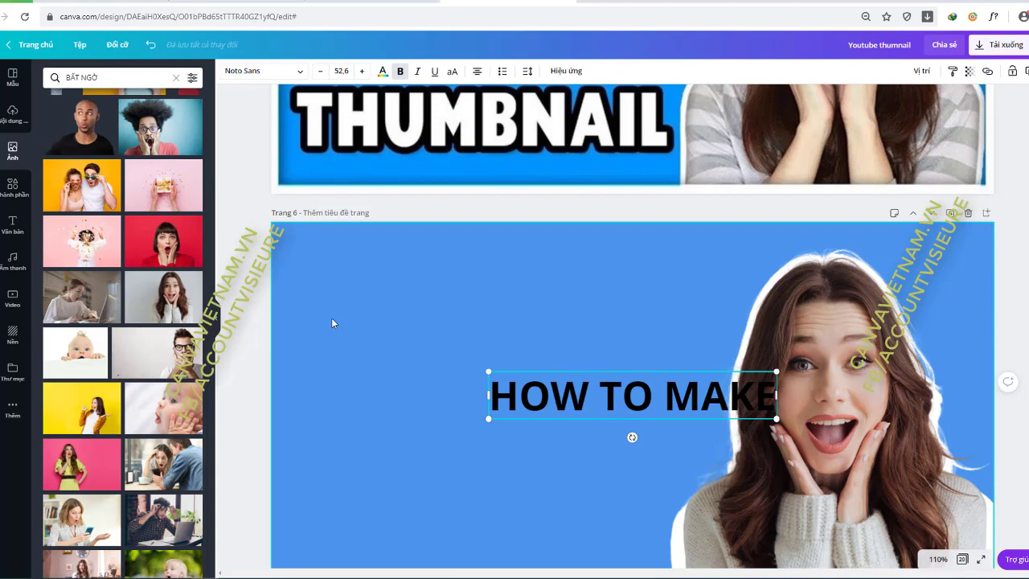
left_click(495, 482)
left_click_drag(627, 409, 456, 312)
Add a separate text "AN EYE" and place it below "HOW TO MAKE".
left_click(422, 398)
type("t")
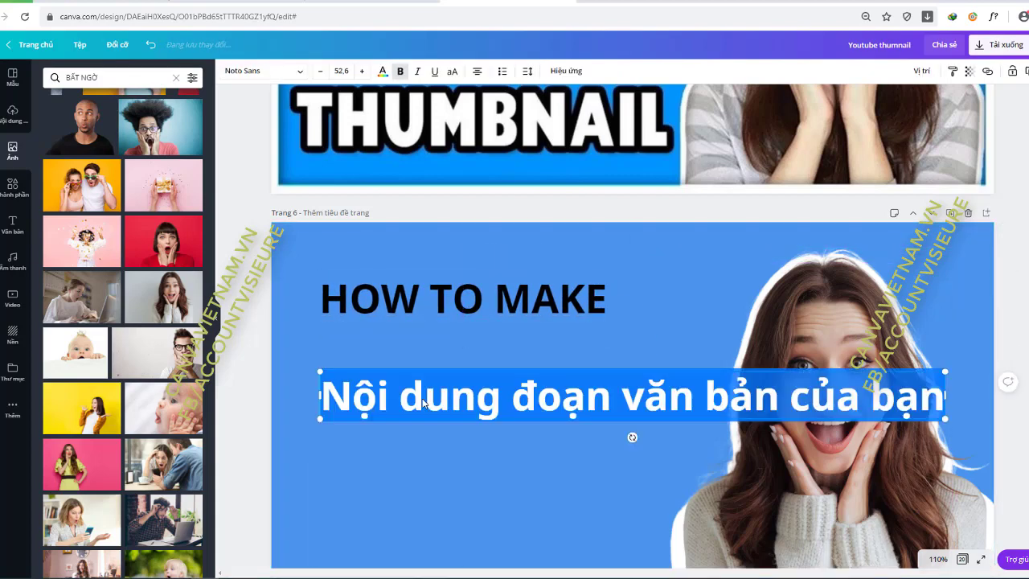
type("AN EY")
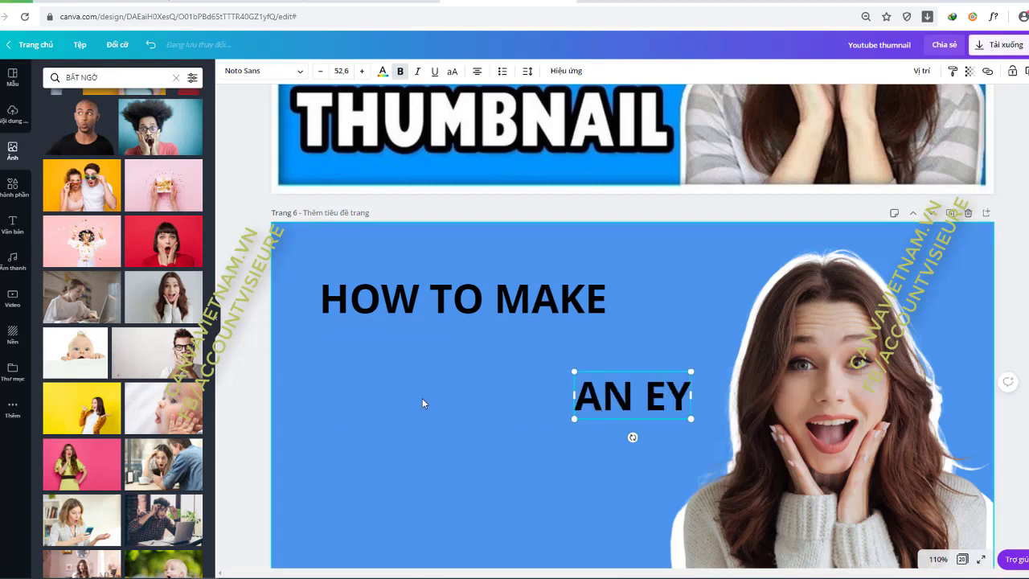
type("E")
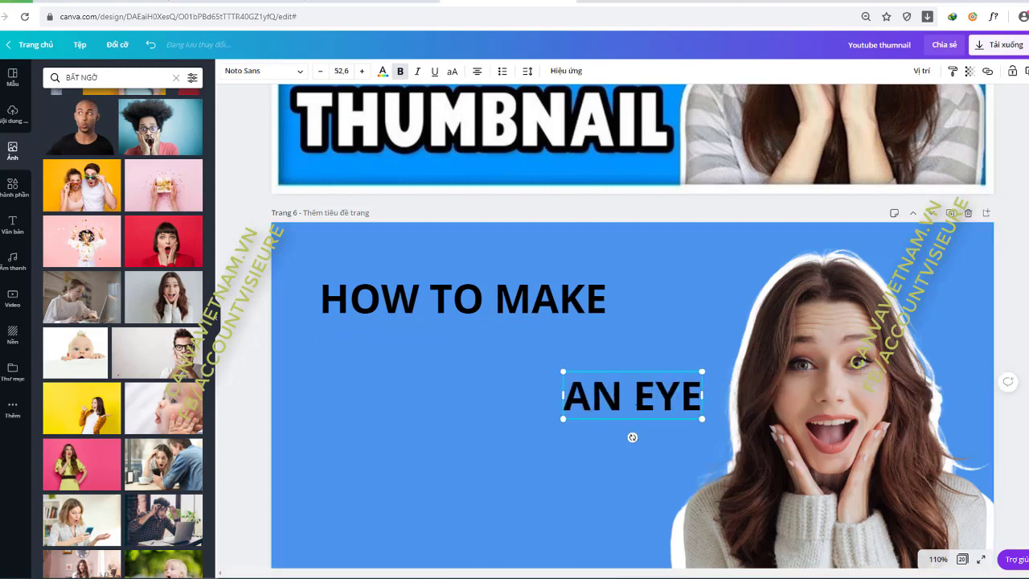
left_click(442, 367)
left_click_drag(564, 382, 350, 374)
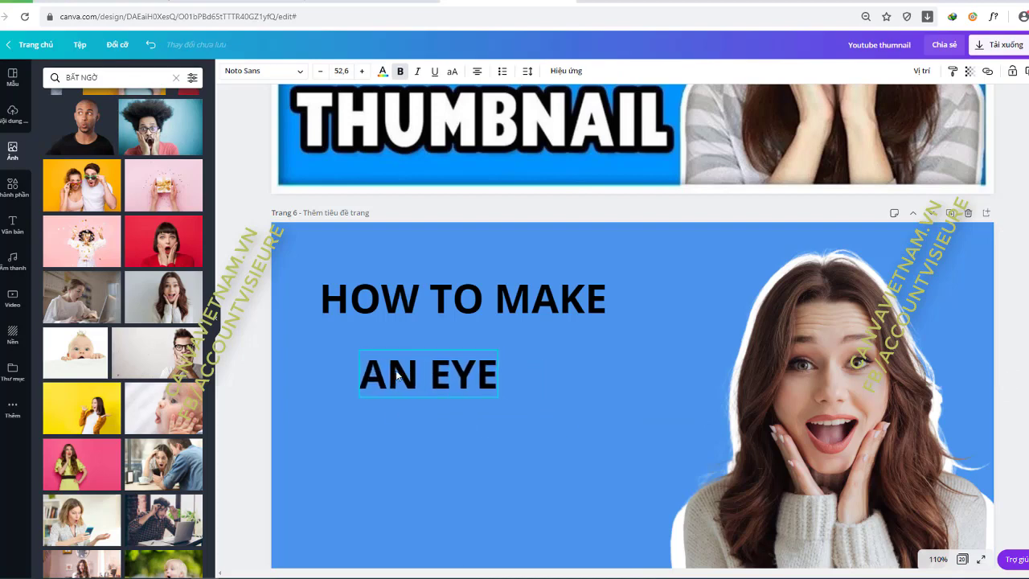
Add a separate text "CATCHING" to page 6 and place it below "AN EYE".
left_click(369, 450)
type("tCATCHING")
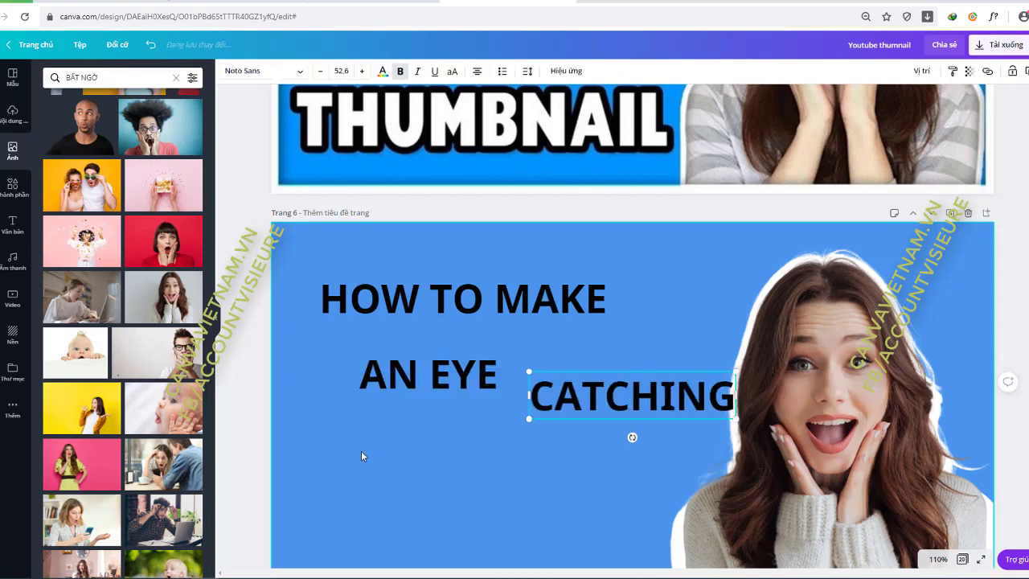
left_click(361, 451)
left_click_drag(532, 417, 334, 470)
Add a separate text "THUMBNAIL" as the lowest line on page 6 and move "CATCHING" slightly down between its neighbouring lines.
scroll(383, 489, "down", 1)
left_click(383, 490)
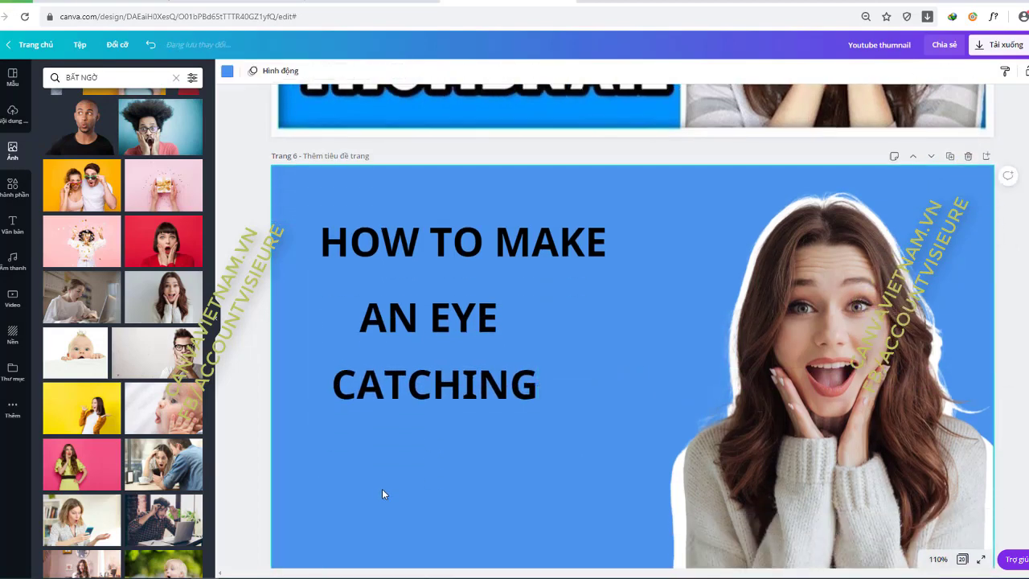
type("t")
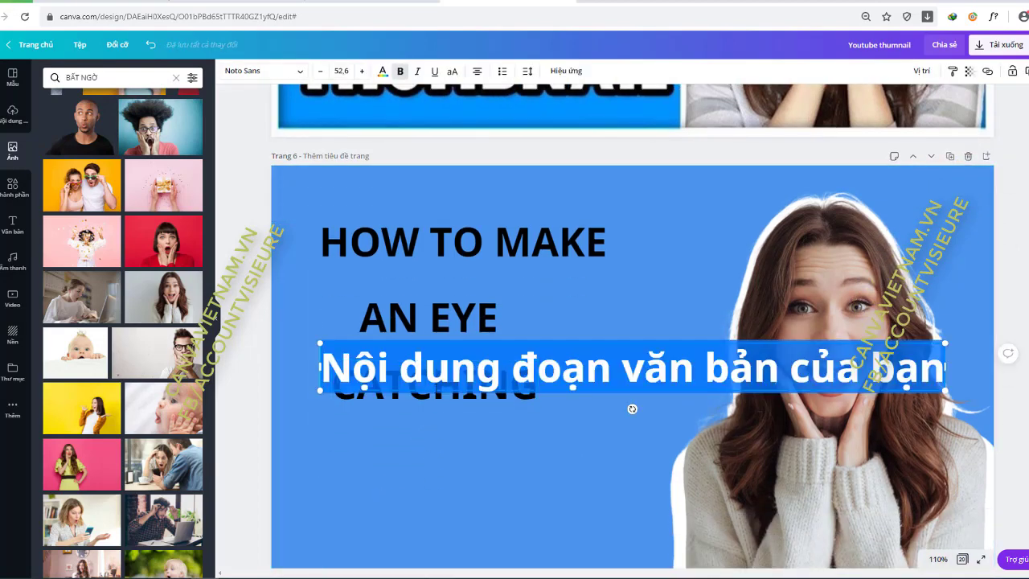
type("THUMB")
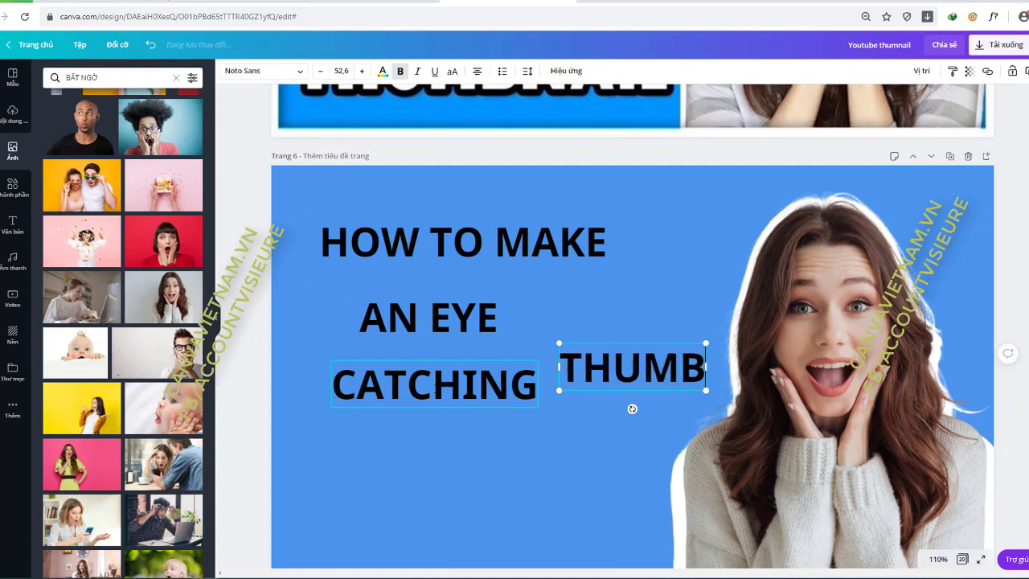
type("NAIL")
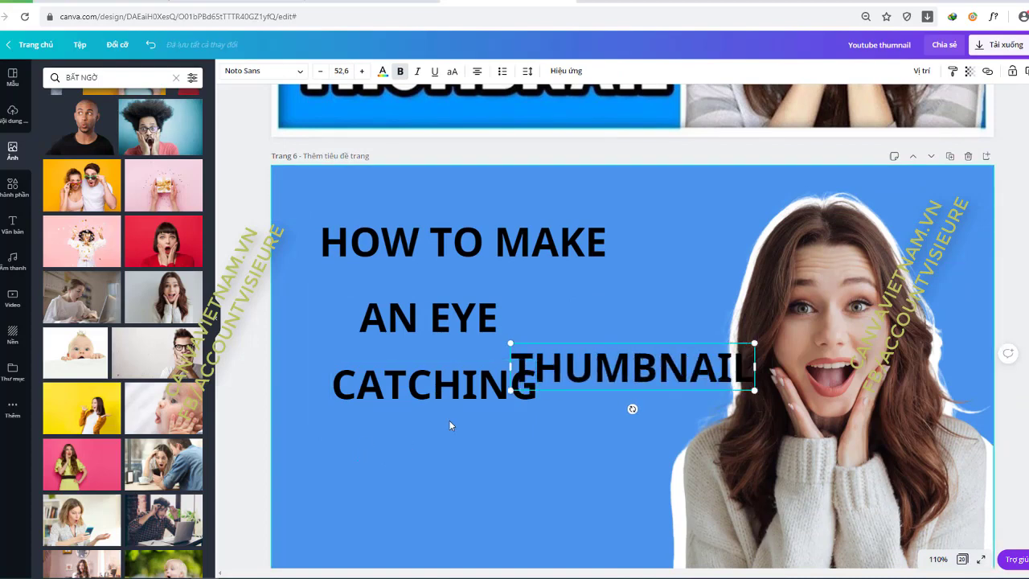
left_click(490, 354)
left_click_drag(587, 374, 403, 488)
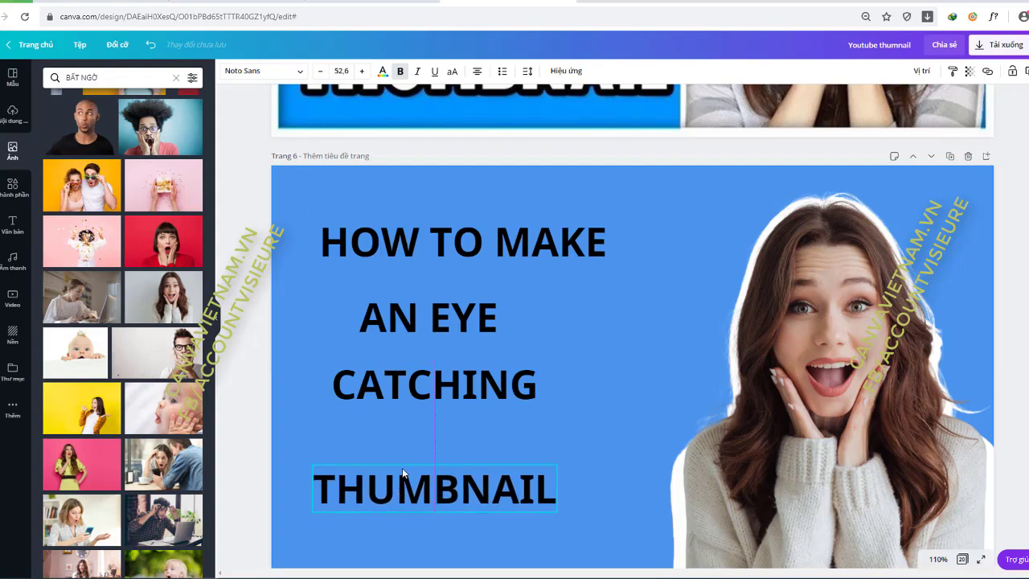
left_click(434, 394)
left_click_drag(434, 394, 434, 408)
left_click(430, 482)
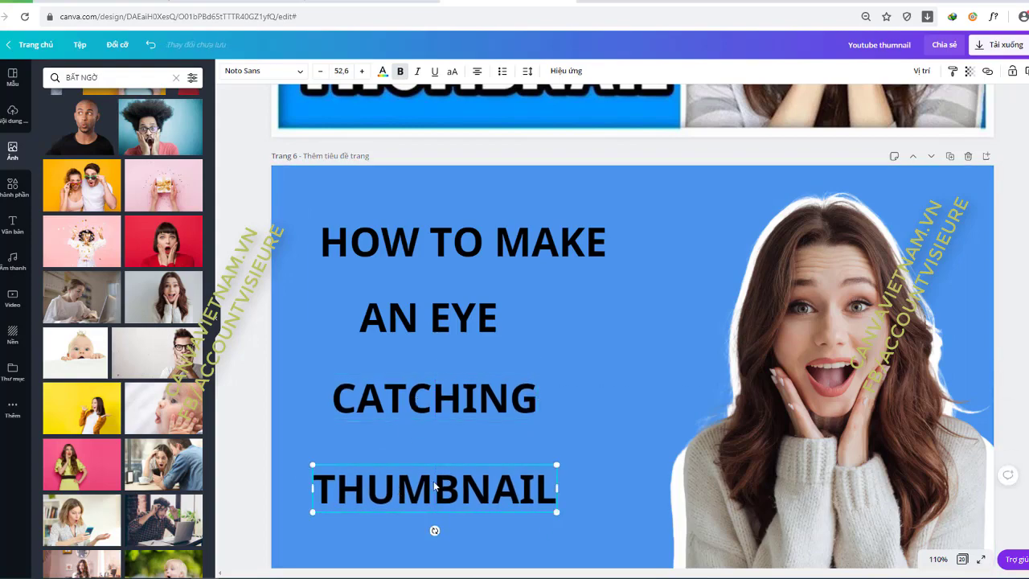
Check the lettering of the page 5 headline, try Sigmar One on "HOW TO MAKE", and set its font to Bungee.
scroll(549, 386, "up", 4)
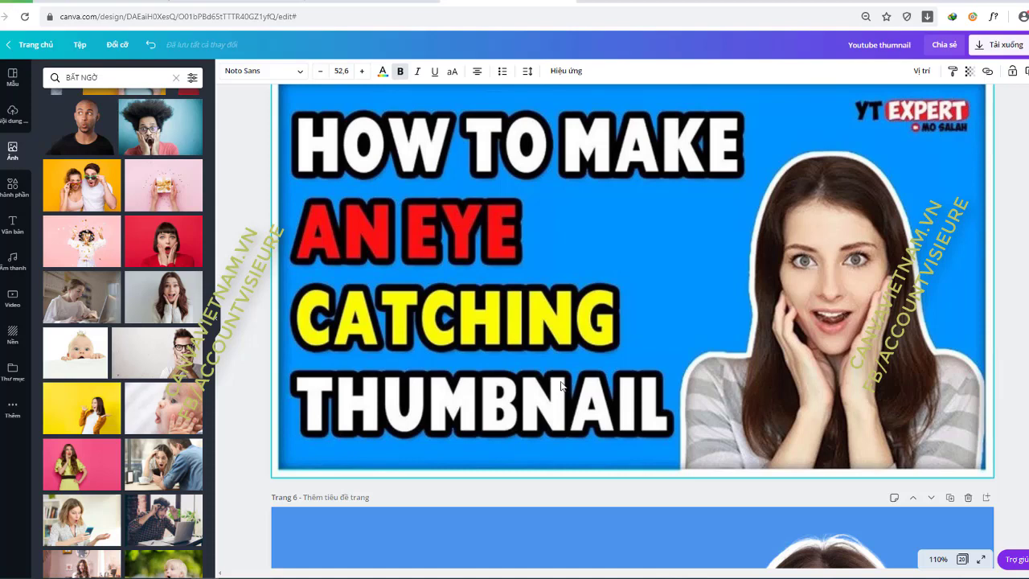
scroll(537, 382, "up", 2)
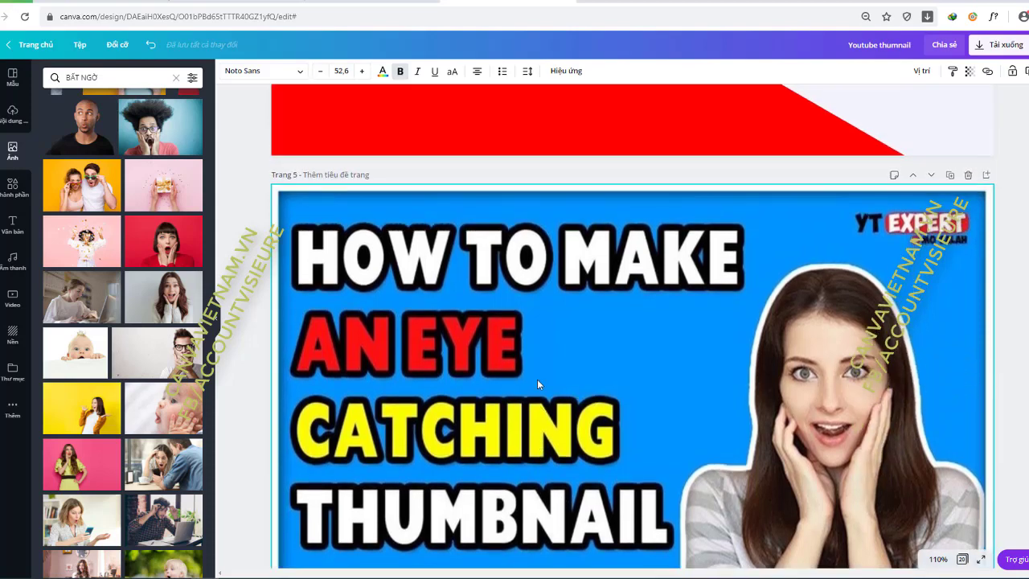
scroll(537, 379, "down", 1)
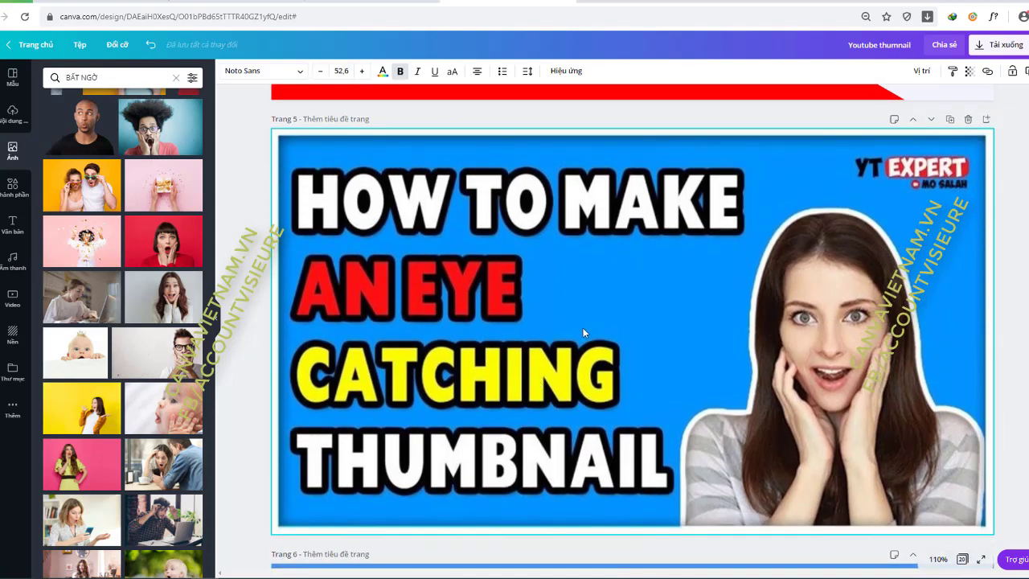
scroll(478, 269, "down", 3)
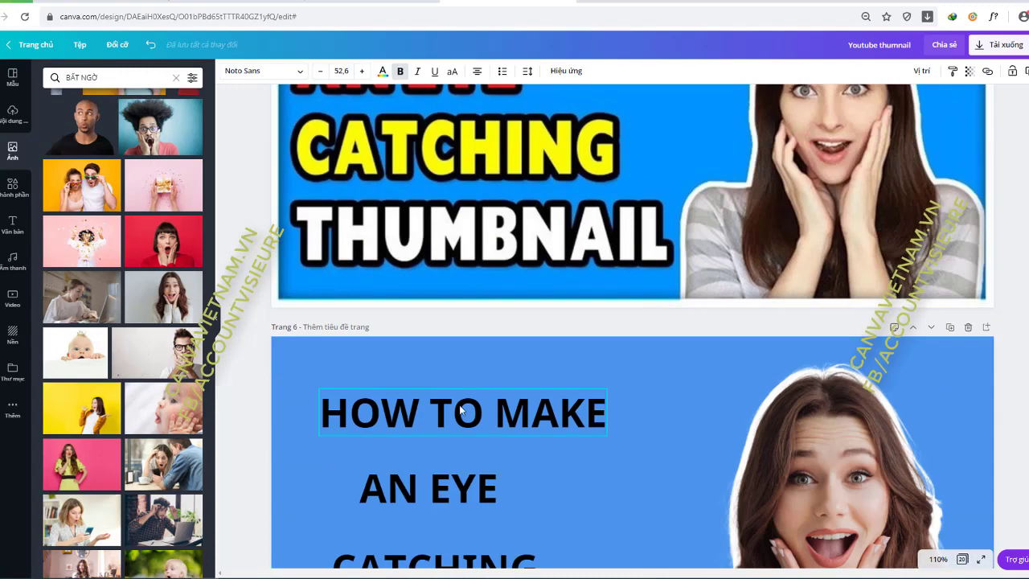
left_click(298, 73)
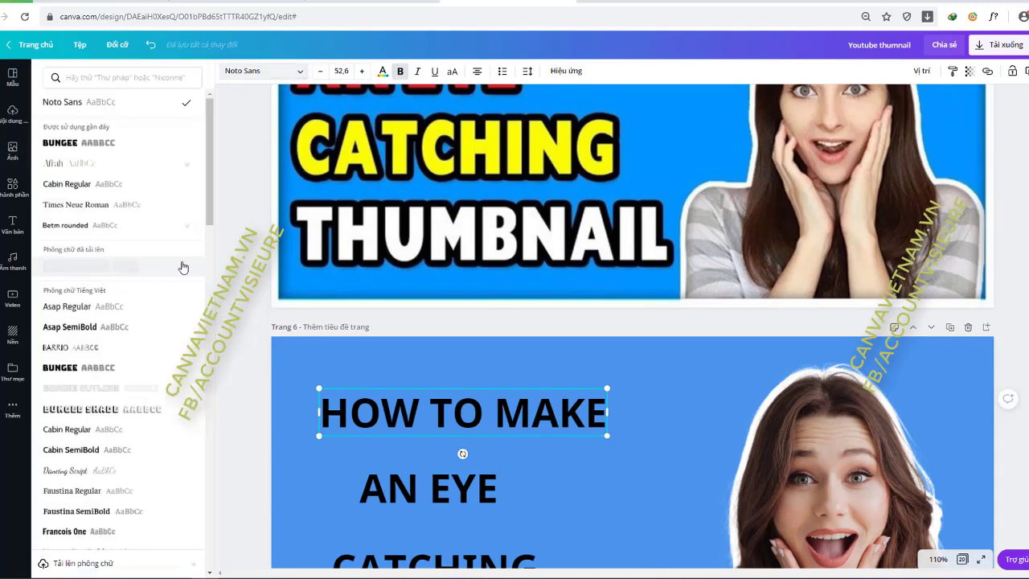
scroll(326, 231, "up", 4)
scroll(102, 316, "down", 5)
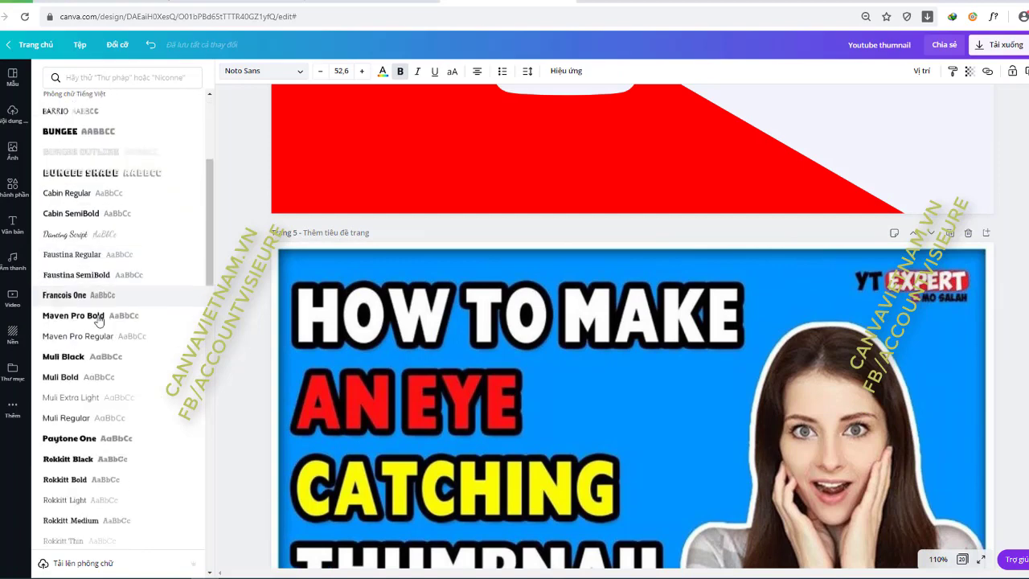
scroll(102, 315, "down", 3)
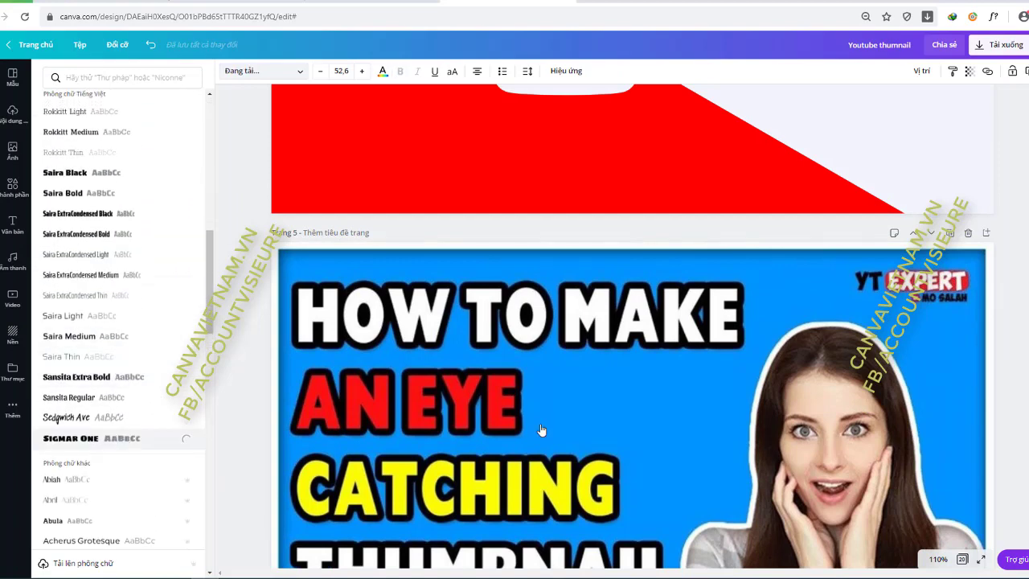
scroll(541, 424, "down", 5)
scroll(156, 394, "up", 10)
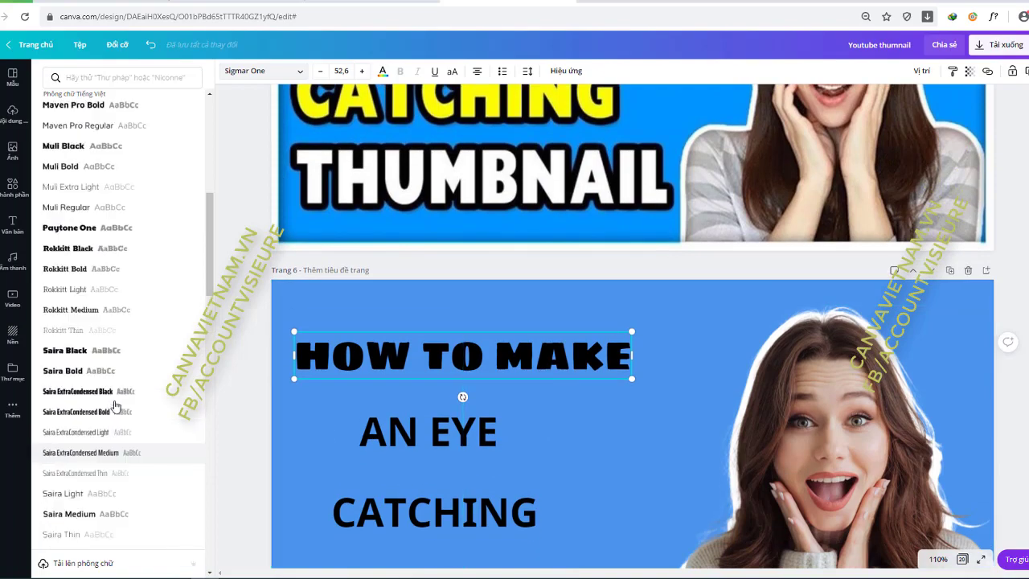
left_click(102, 153)
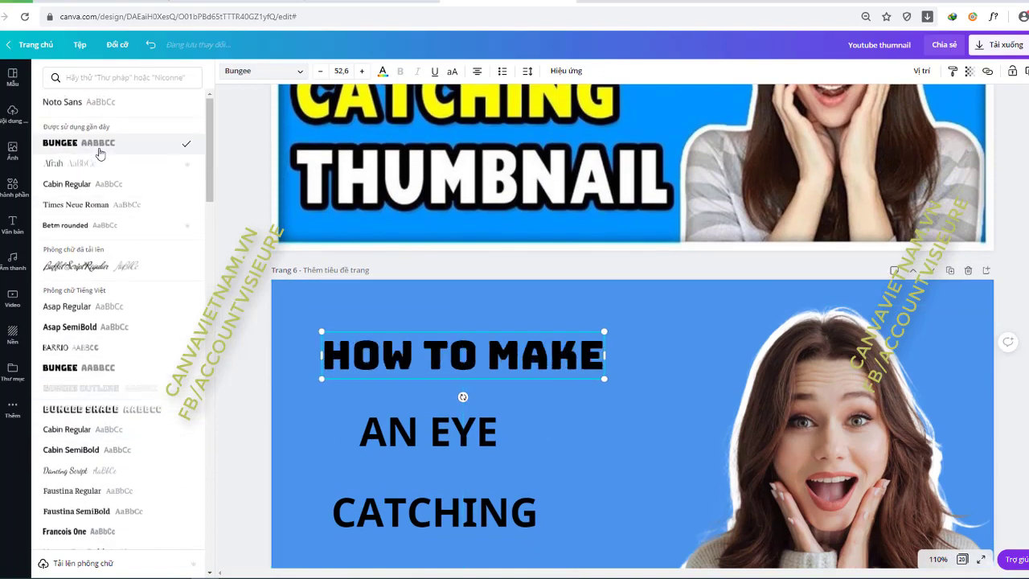
scroll(424, 368, "up", 5)
Copy the text style of "HOW TO MAKE" to the "AN EYE", "CATCHING" and "THUMBNAIL" lines.
scroll(543, 376, "down", 4)
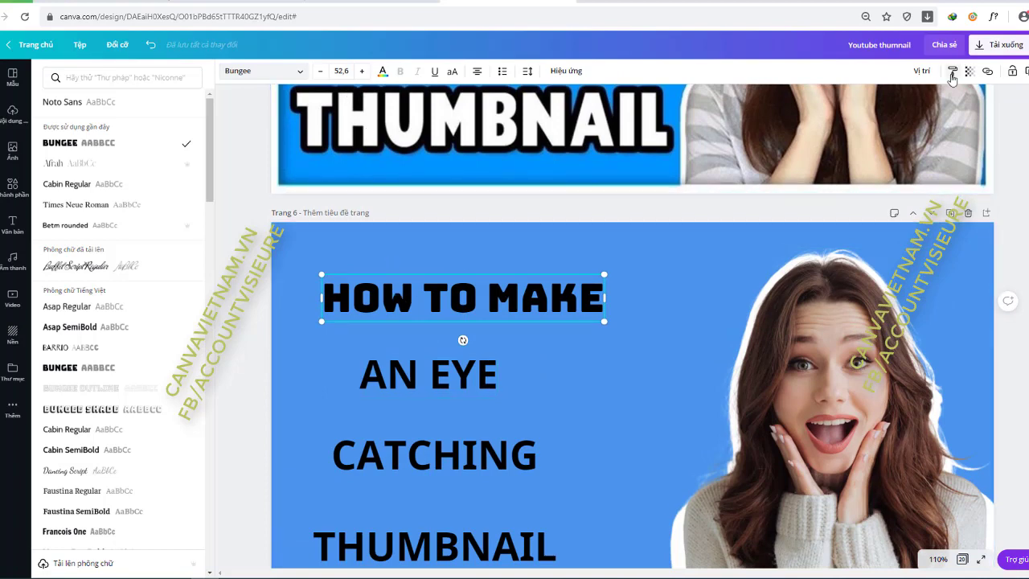
left_click(411, 384)
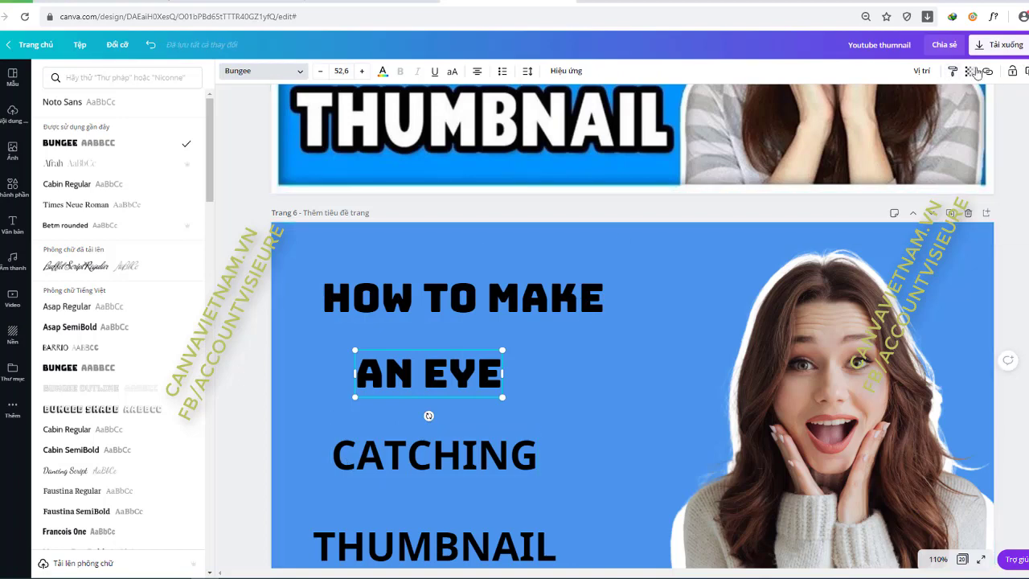
left_click(951, 74)
left_click(338, 448)
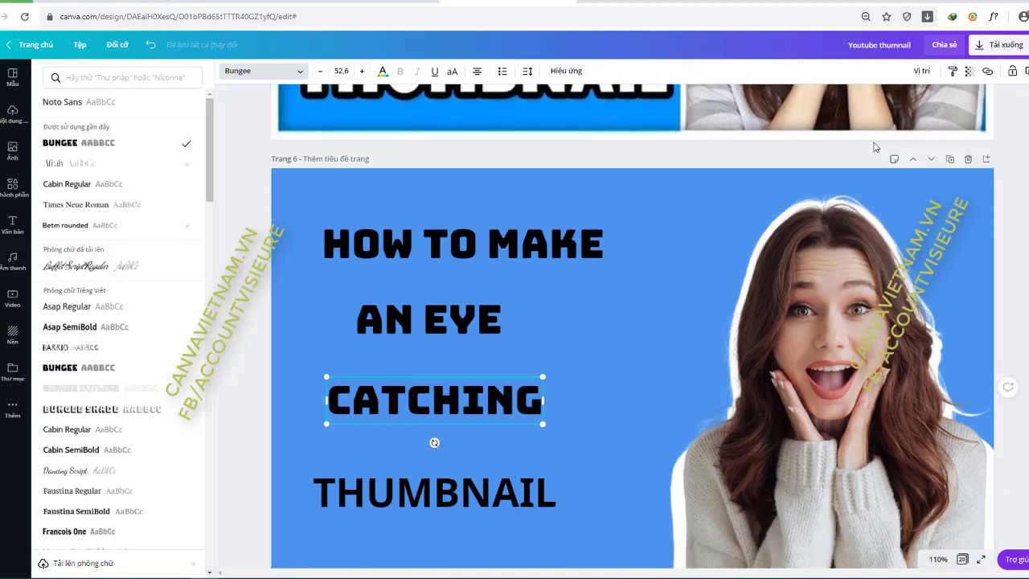
scroll(562, 362, "down", 1)
left_click(953, 71)
left_click(329, 489)
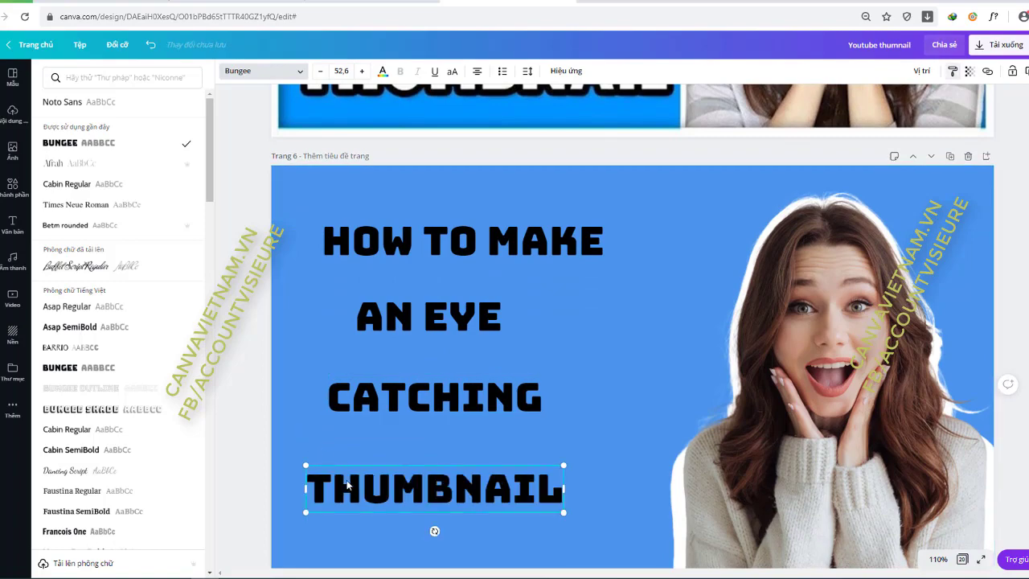
Move "HOW TO MAKE" closer to the upper-left corner of page 6 and enlarge it to font size 77,3.
scroll(431, 429, "up", 1)
scroll(431, 426, "up", 5)
scroll(465, 437, "down", 4)
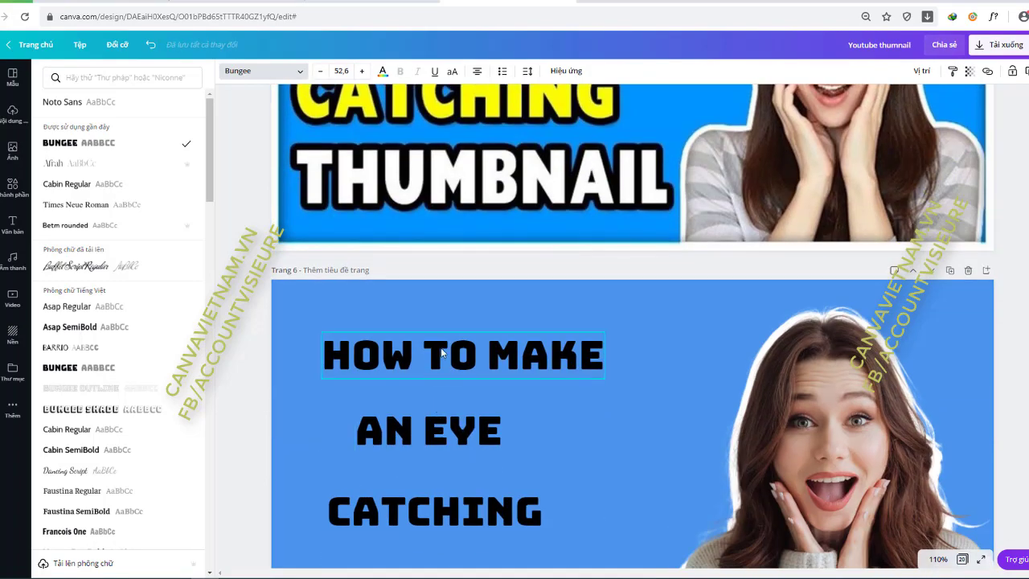
left_click(424, 336)
left_click_drag(424, 336, 414, 326)
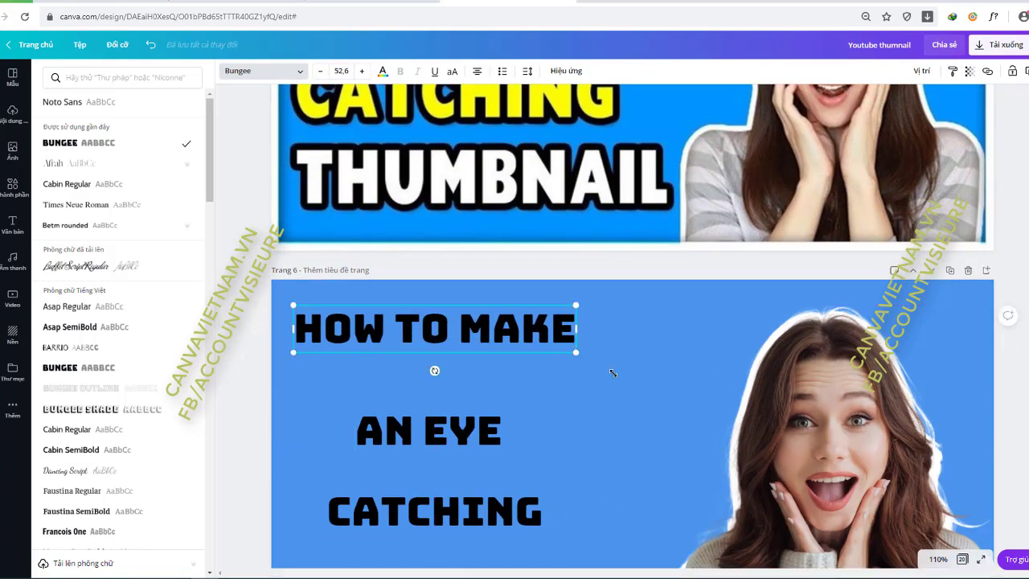
left_click_drag(612, 372, 728, 438)
scroll(543, 420, "up", 1)
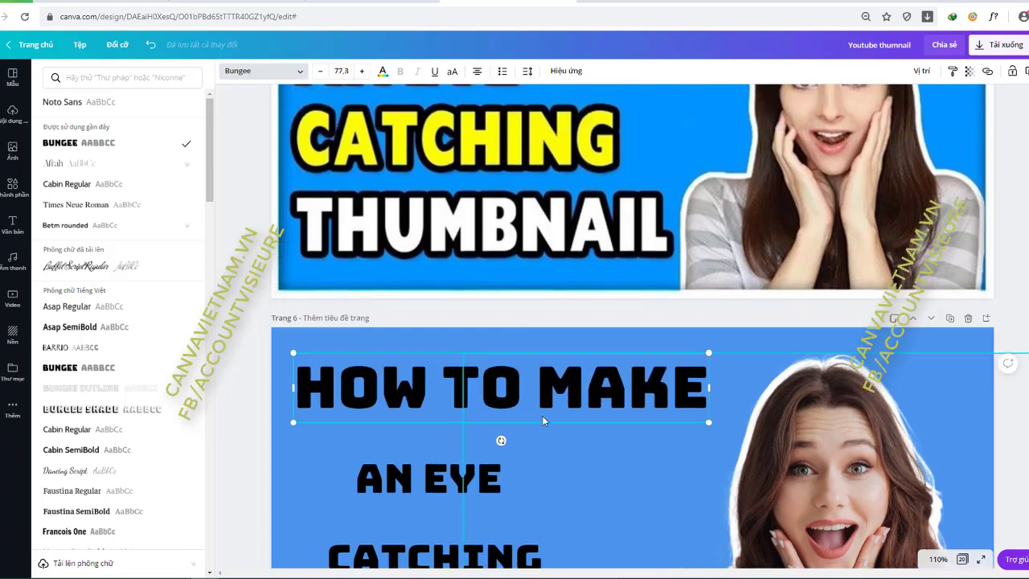
Compare with the page 5 headline, then duplicate "HOW TO MAKE" and place the copy just below the original.
scroll(543, 421, "up", 4)
scroll(539, 420, "down", 3)
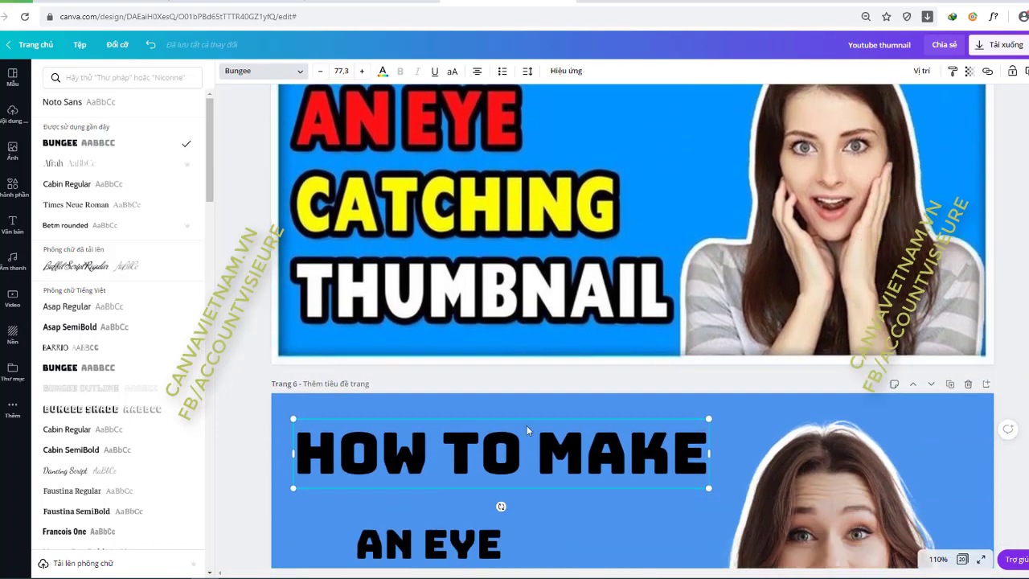
scroll(455, 406, "up", 3)
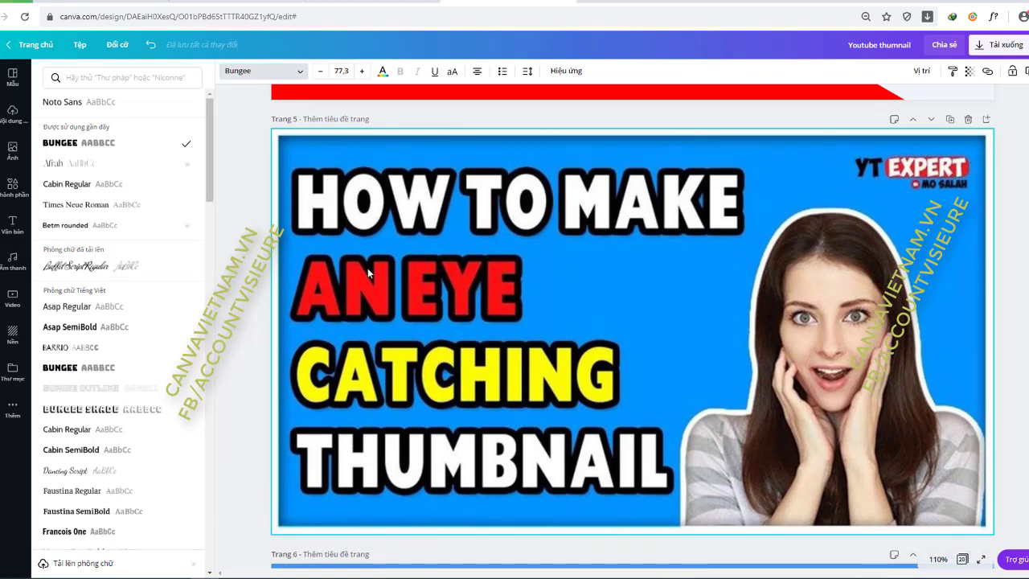
scroll(368, 267, "down", 3)
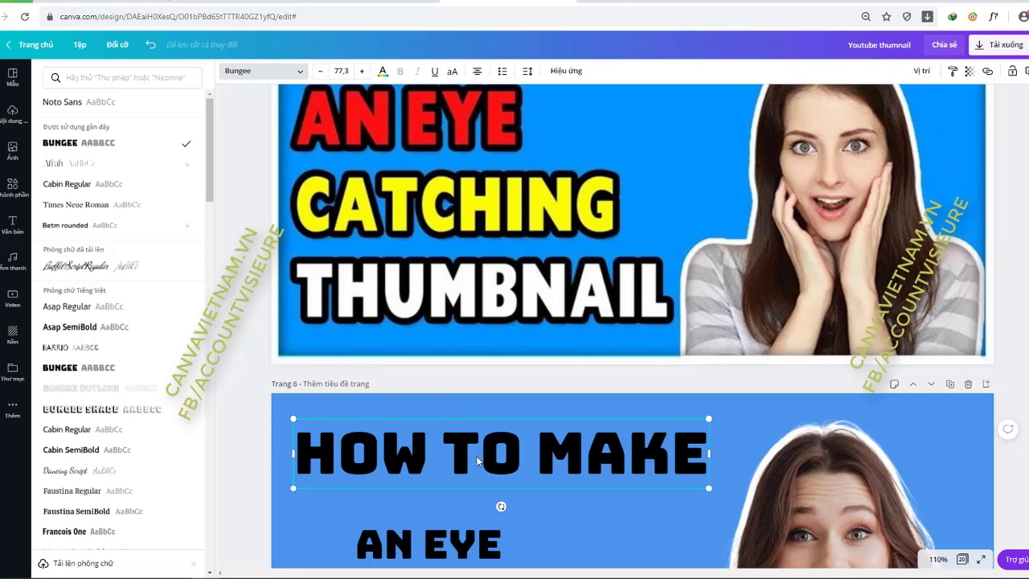
left_click_drag(477, 446, 472, 500)
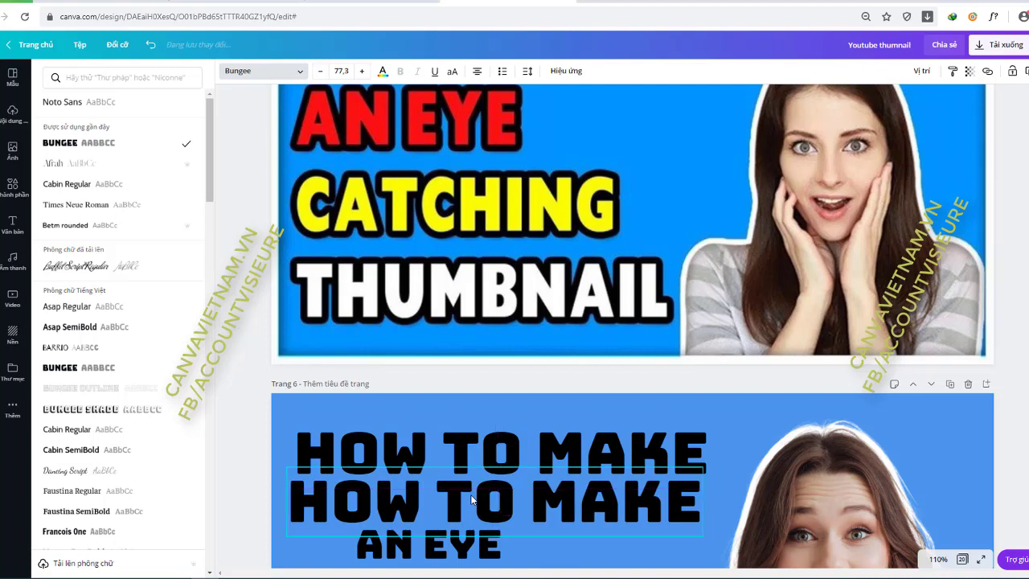
scroll(444, 409, "down", 1)
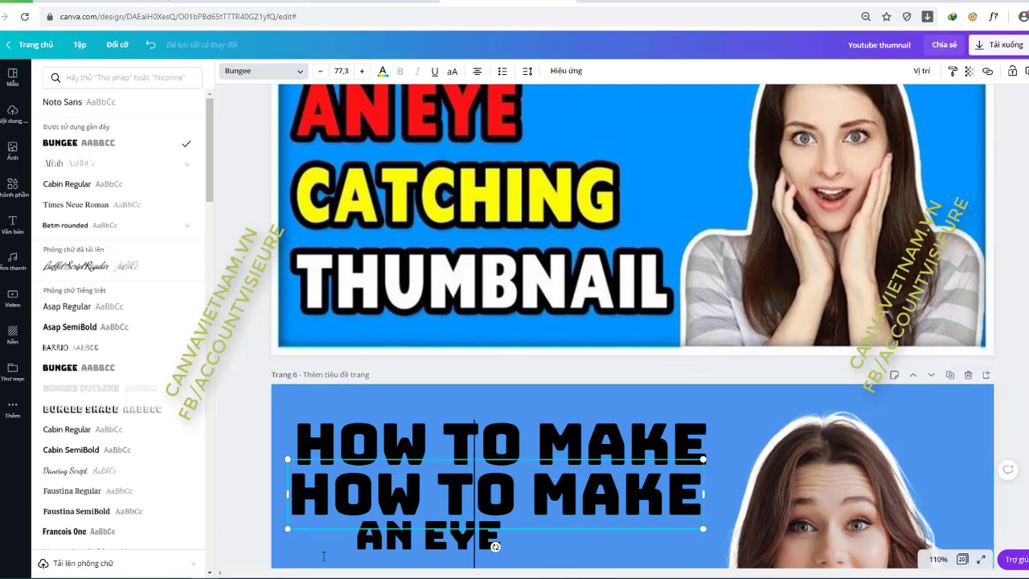
Move "AN EYE" down to just above "CATCHING", clear of the duplicated "HOW TO MAKE" line.
scroll(404, 490, "down", 2)
left_click(366, 534)
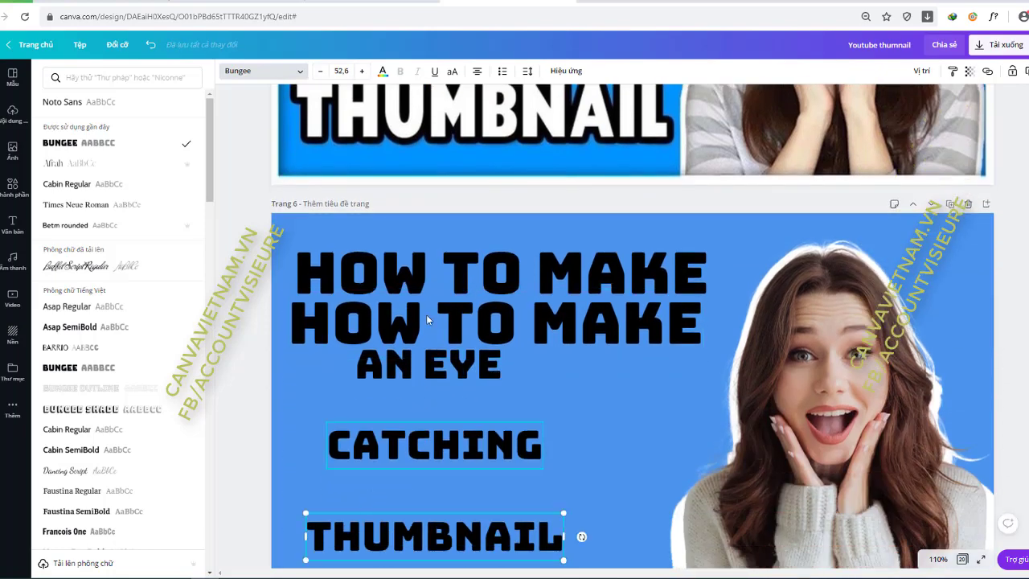
left_click(402, 274)
left_click(401, 273)
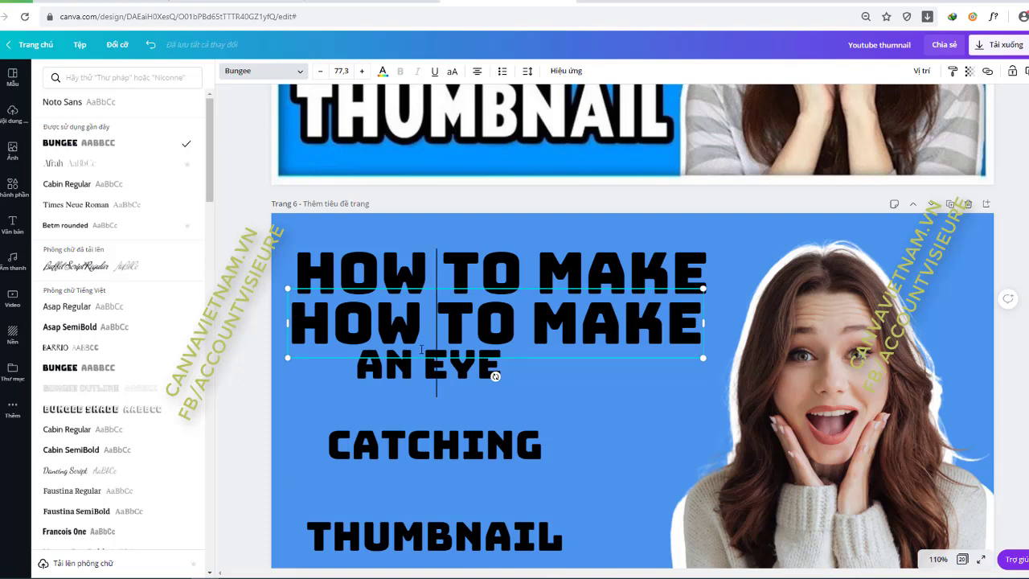
left_click(356, 434)
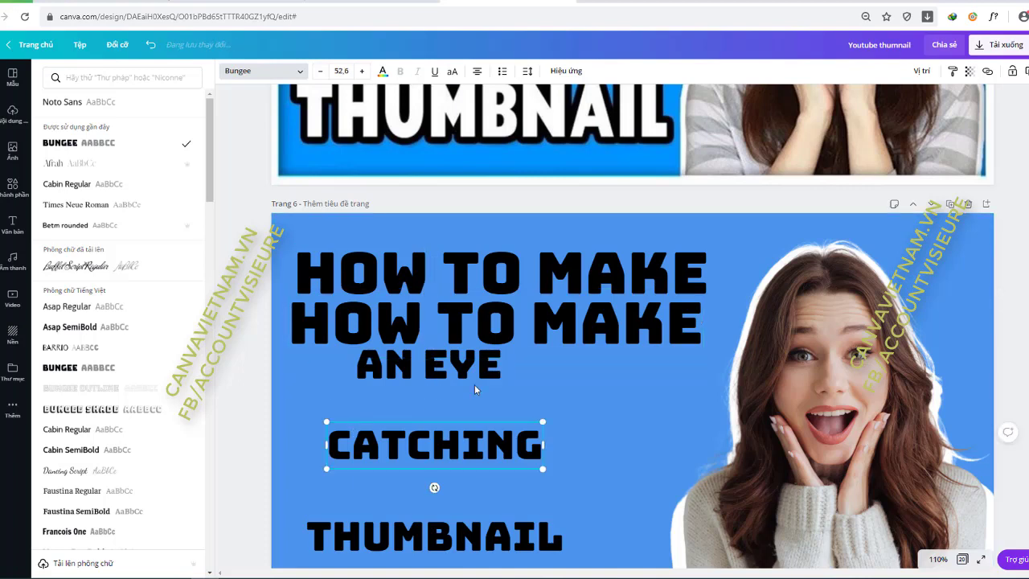
left_click(473, 384)
left_click_drag(471, 382, 472, 416)
Apply the hollow (Rỗng) text effect to the lower "HOW TO MAKE" copy and enlarge it slightly to font size 77,5.
left_click(494, 299)
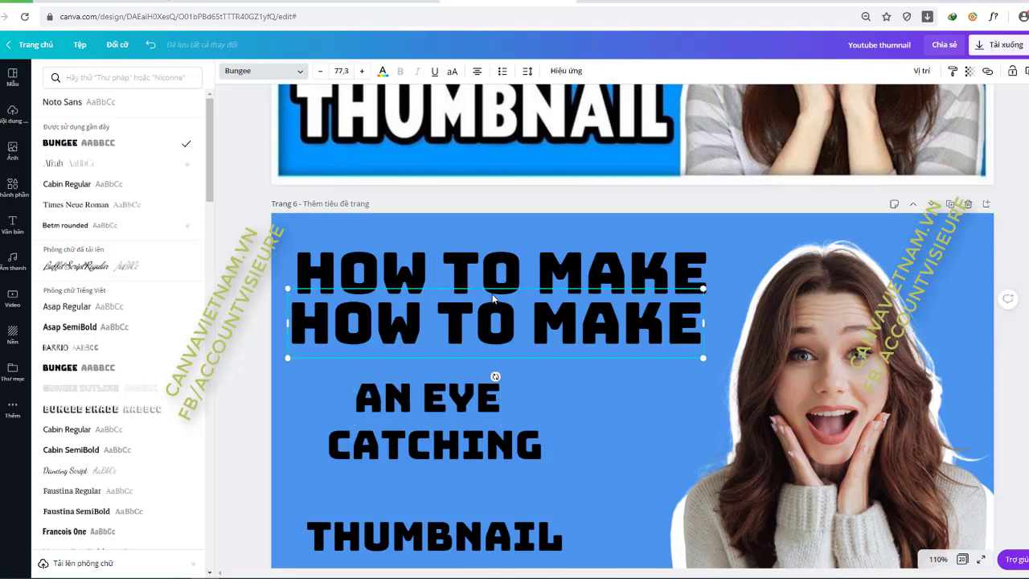
left_click(565, 71)
left_click(74, 197)
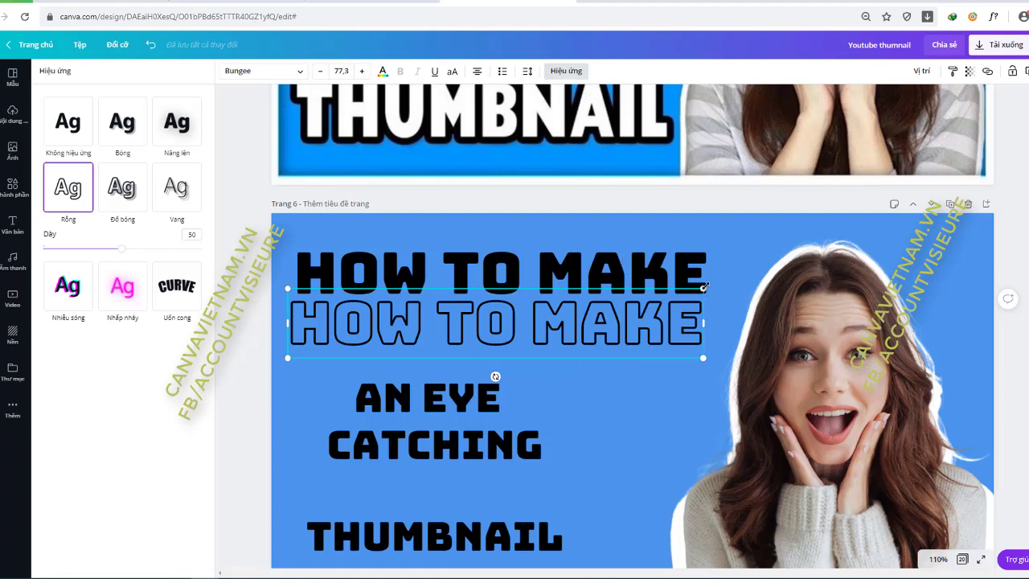
left_click_drag(704, 287, 705, 286)
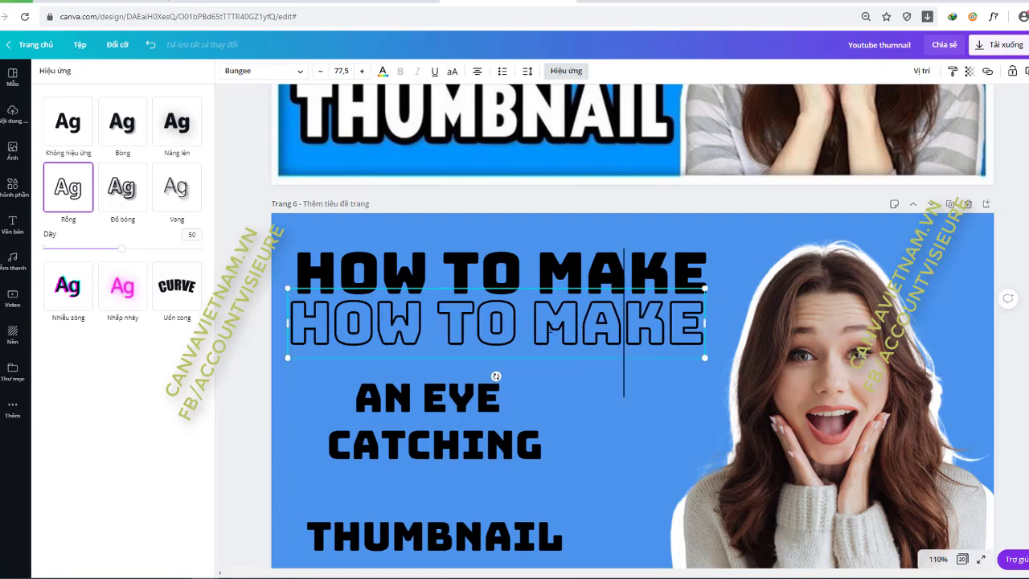
Try aligning the hollow "HOW TO MAKE" copy to the page's middle, bottom and top, and send it backward behind the solid line.
right_click(555, 328)
left_click(922, 71)
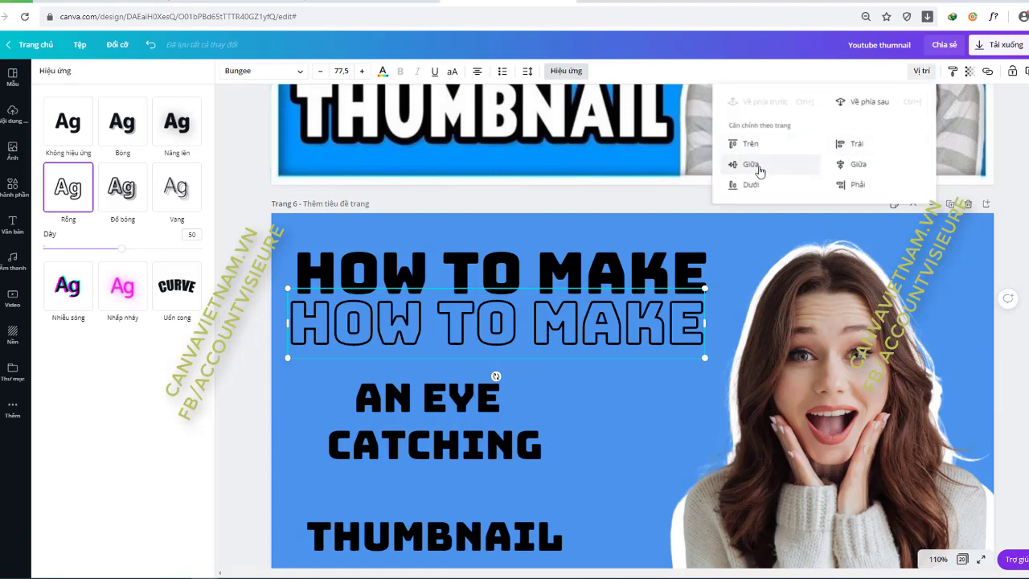
left_click(764, 165)
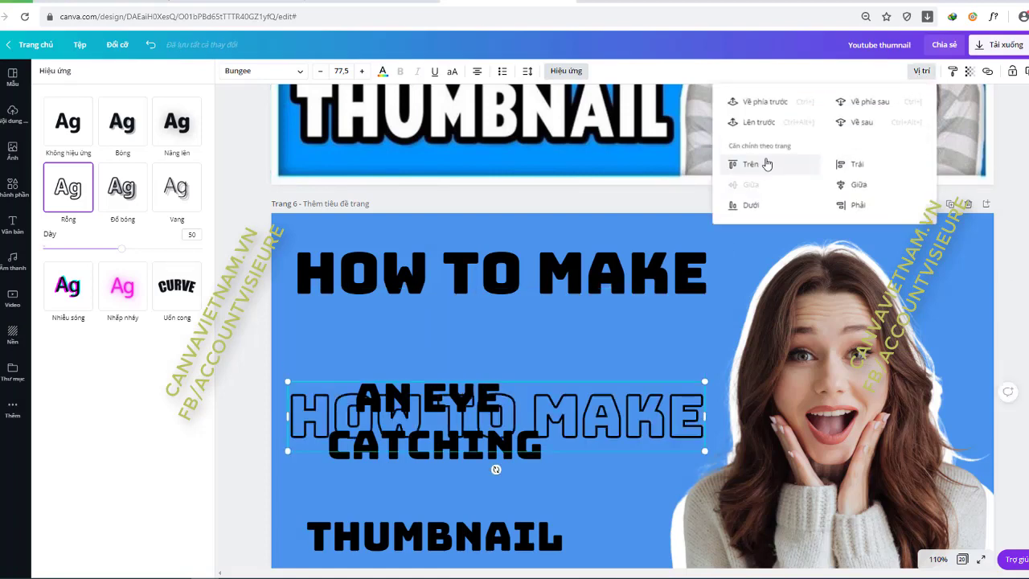
left_click(753, 204)
scroll(555, 425, "down", 2)
scroll(555, 425, "down", 1)
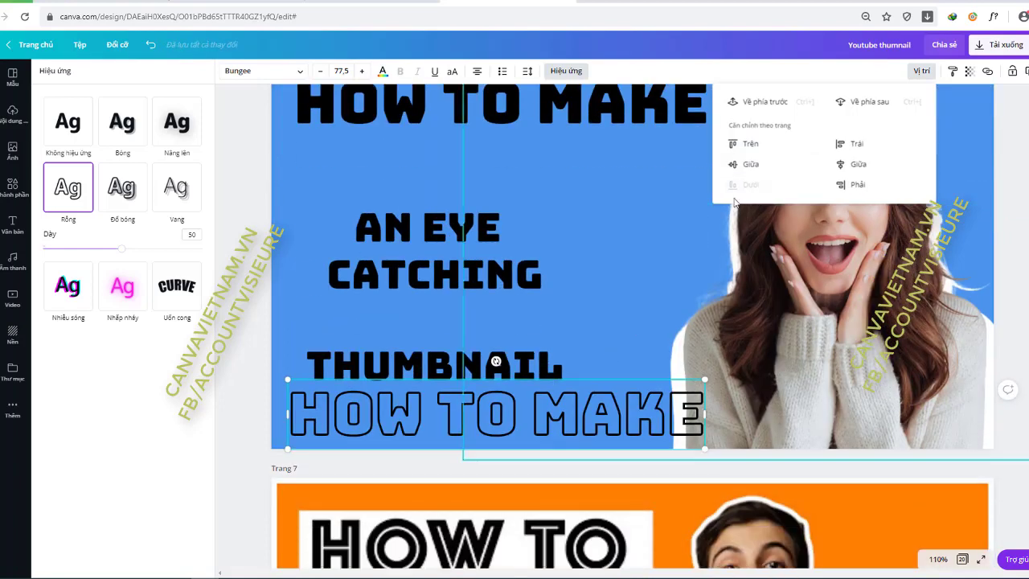
left_click(746, 144)
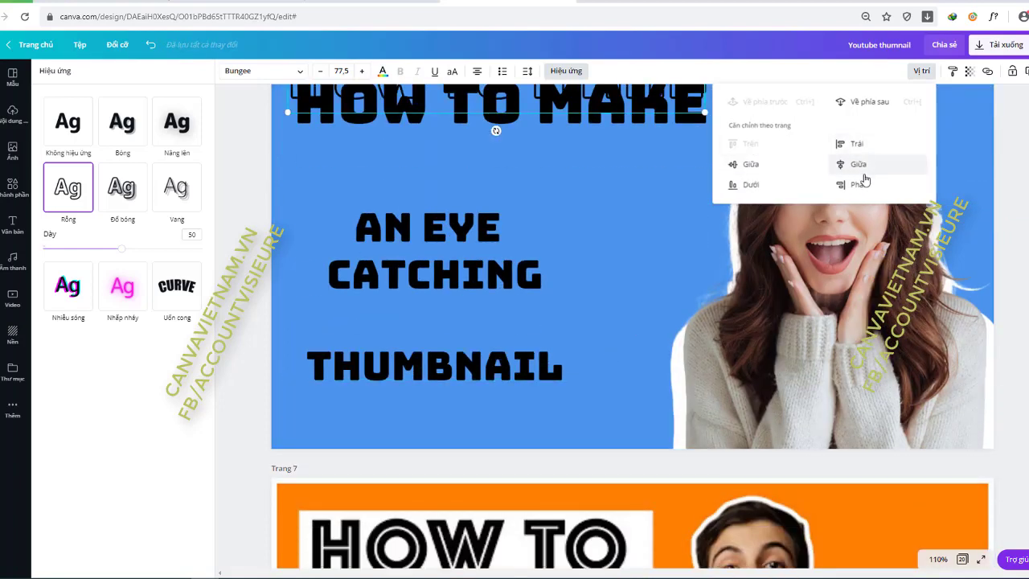
left_click(861, 102)
scroll(523, 321, "up", 4)
scroll(529, 333, "up", 3)
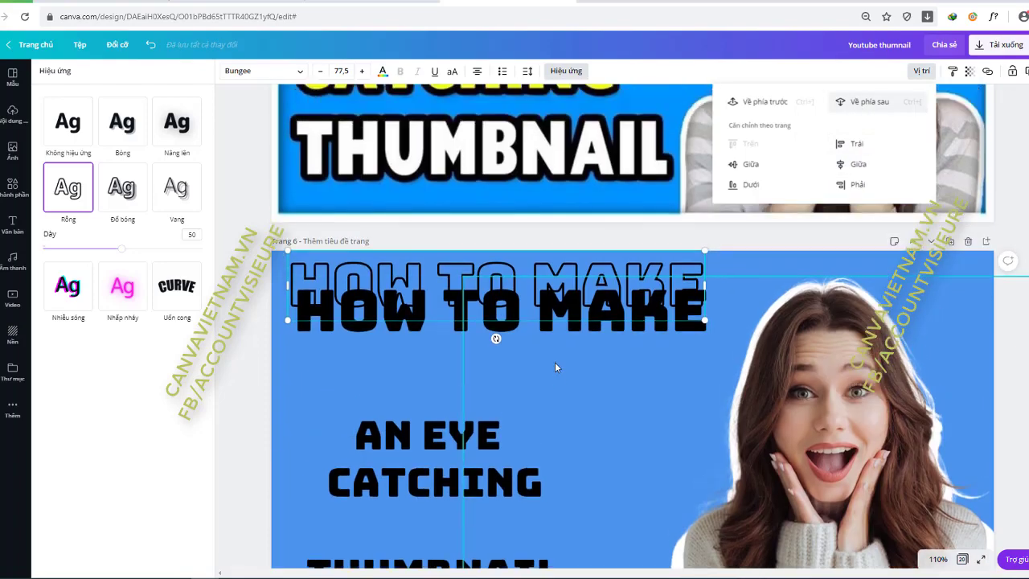
Move the solid "HOW TO MAKE" line down below the hollow copy on page 6 and colour it white.
left_click(557, 459)
left_click(566, 387)
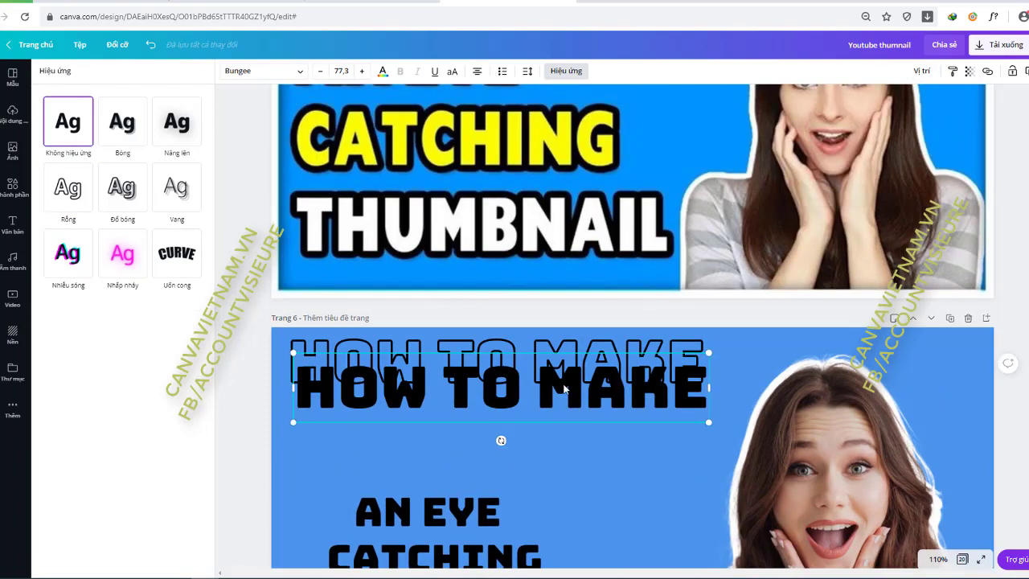
left_click_drag(567, 387, 567, 410)
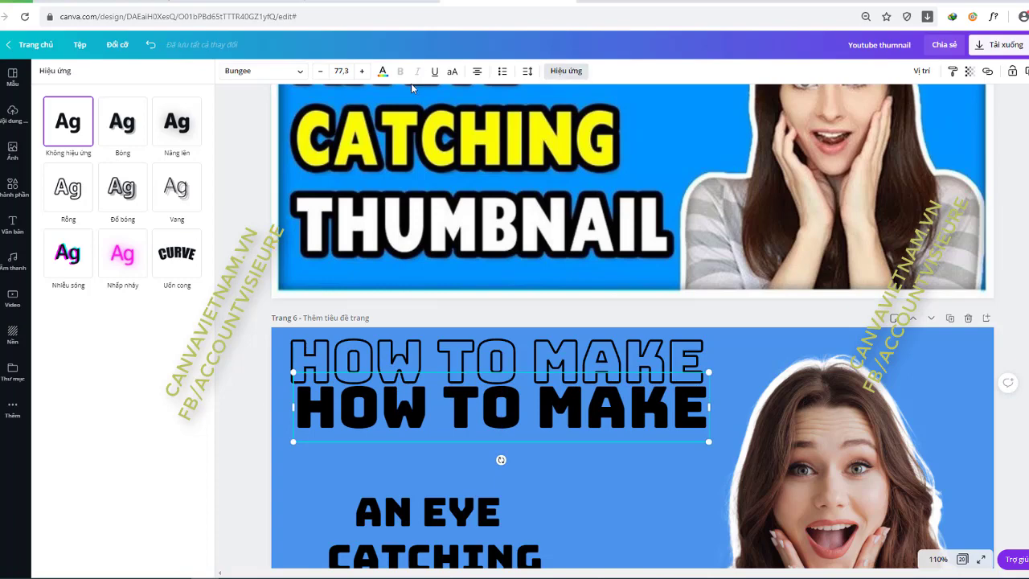
left_click(382, 71)
scroll(493, 237, "up", 7)
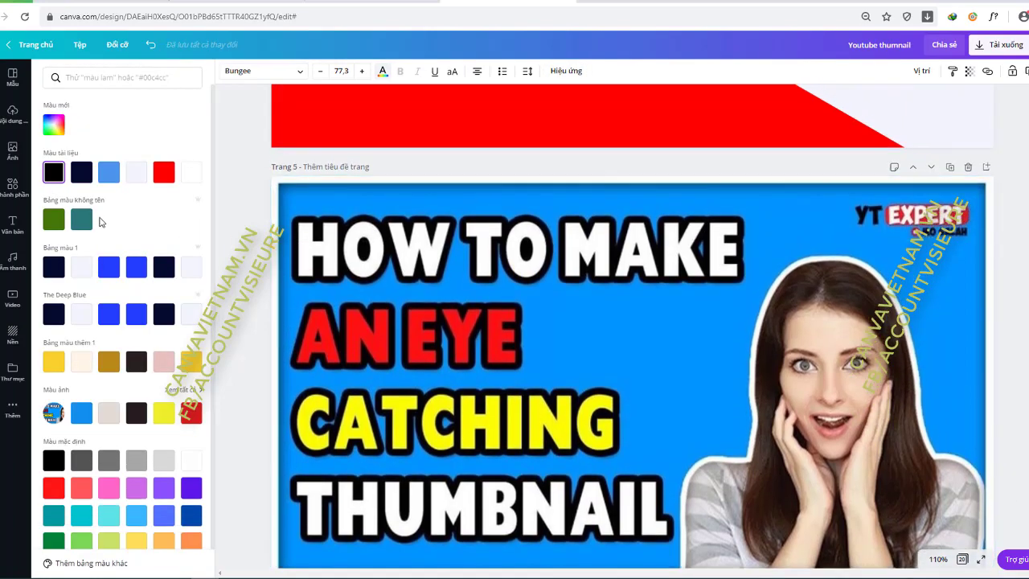
scroll(482, 362, "down", 4)
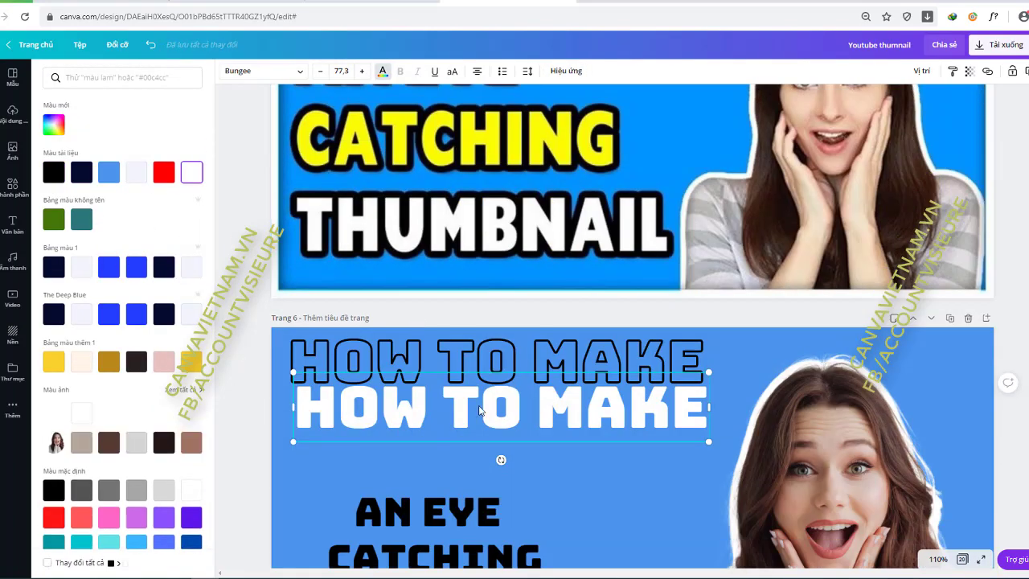
Lay the white "HOW TO MAKE" line over the hollow copy and enlarge it slightly to font size 78,2.
left_click_drag(482, 411, 473, 363)
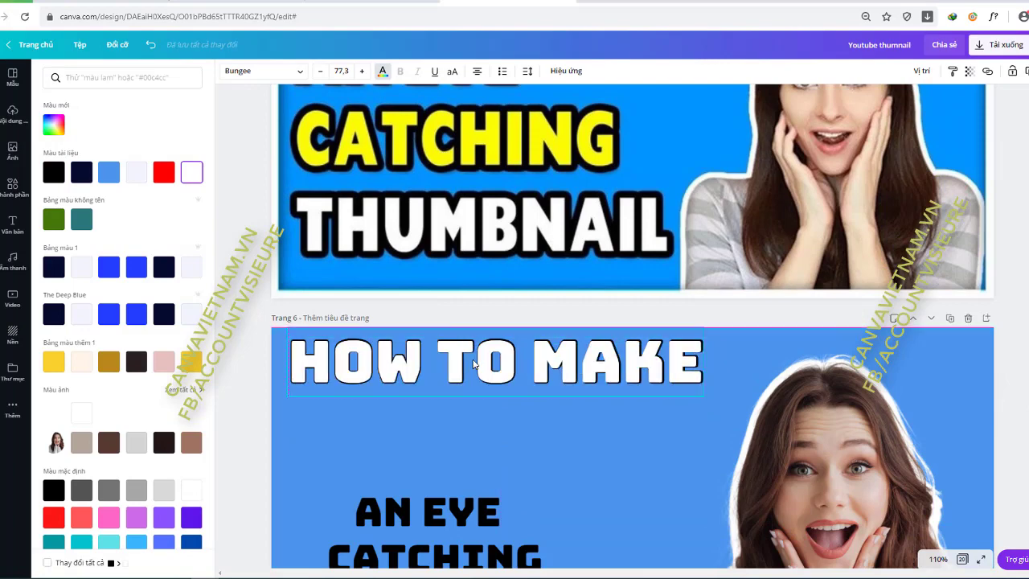
left_click(457, 429)
left_click(449, 430)
scroll(492, 425, "up", 2)
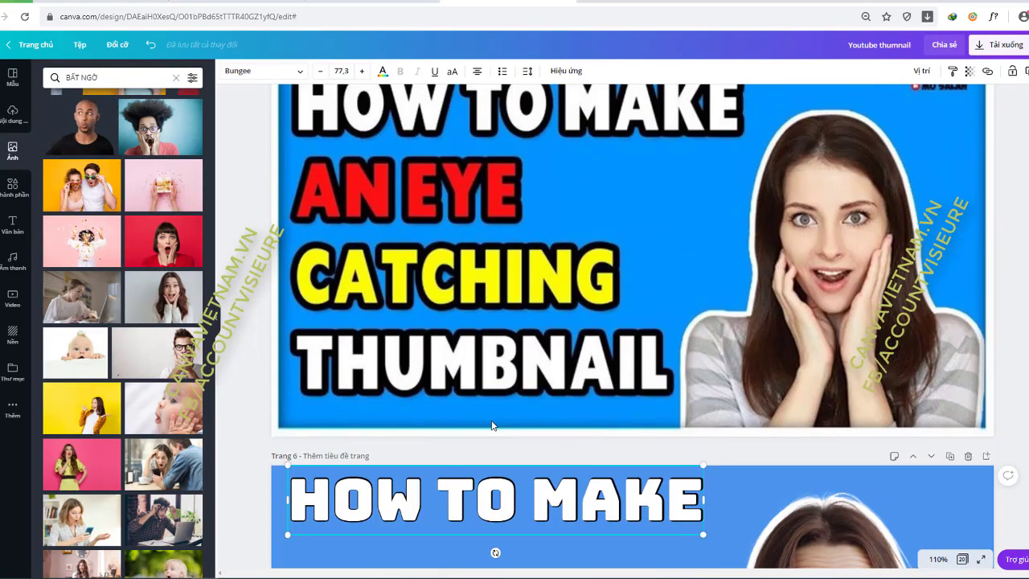
scroll(495, 346, "down", 2)
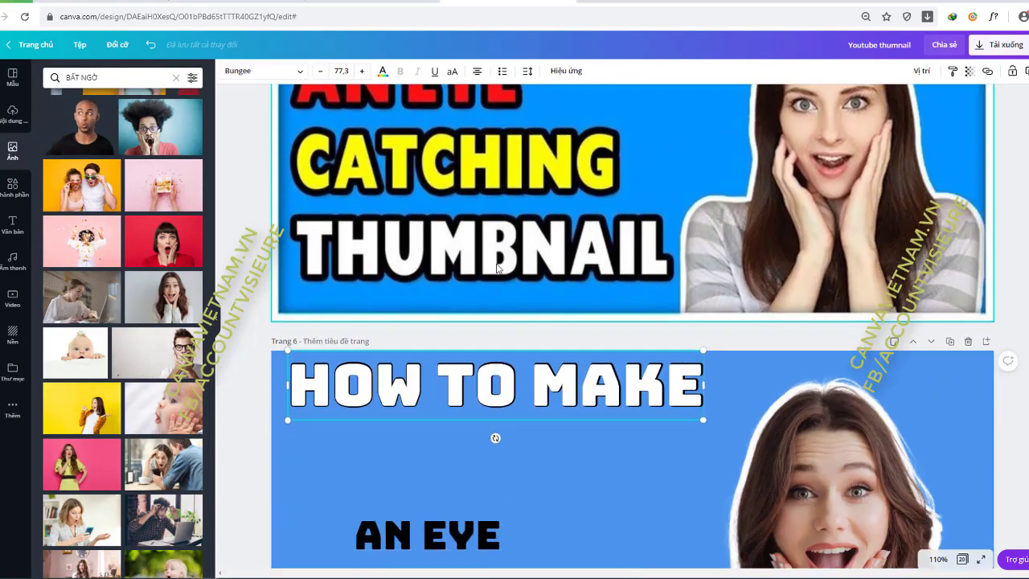
scroll(500, 305, "down", 2)
scroll(501, 338, "up", 1)
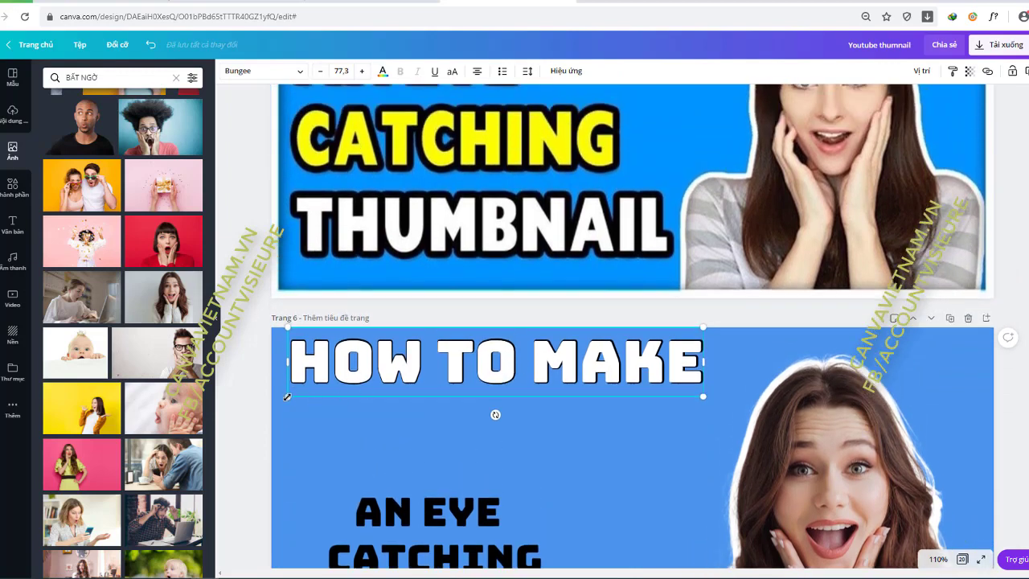
left_click_drag(285, 398, 283, 400)
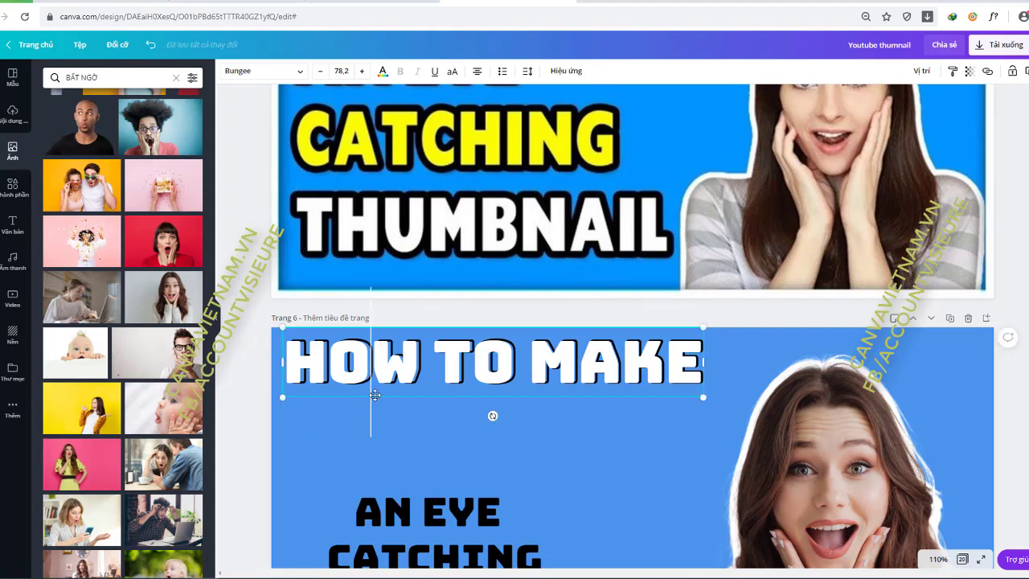
left_click(466, 424)
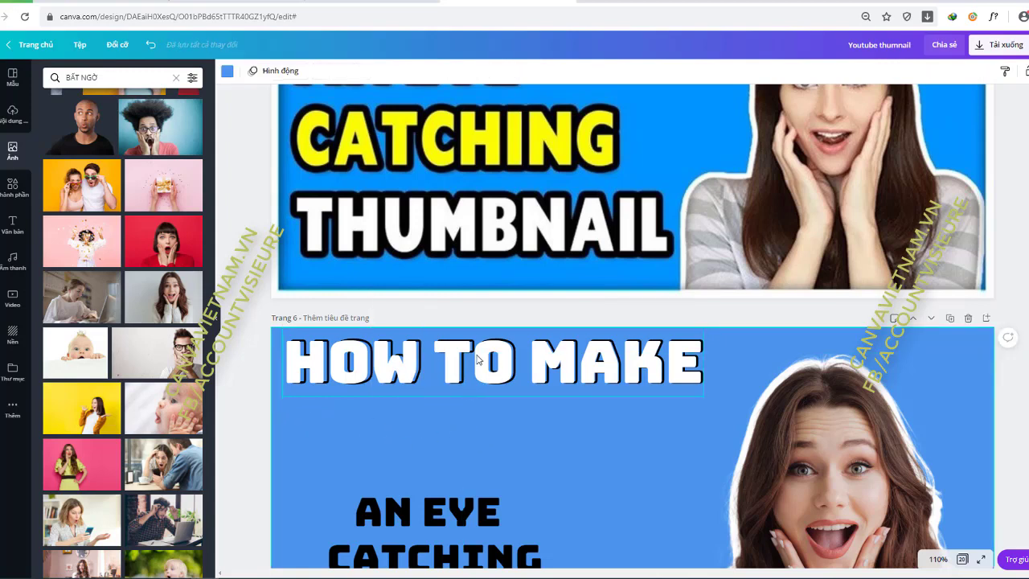
Move the white "HOW TO MAKE" line down off the hollow copy and delete the hollow copy.
left_click_drag(486, 383, 487, 434)
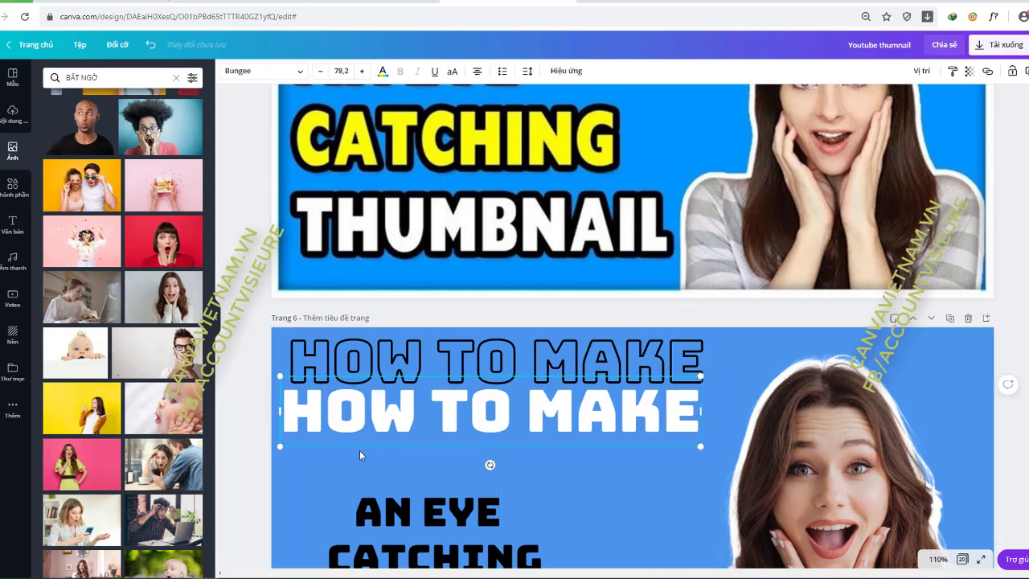
left_click_drag(359, 440, 352, 494)
left_click(385, 359)
key("Delete")
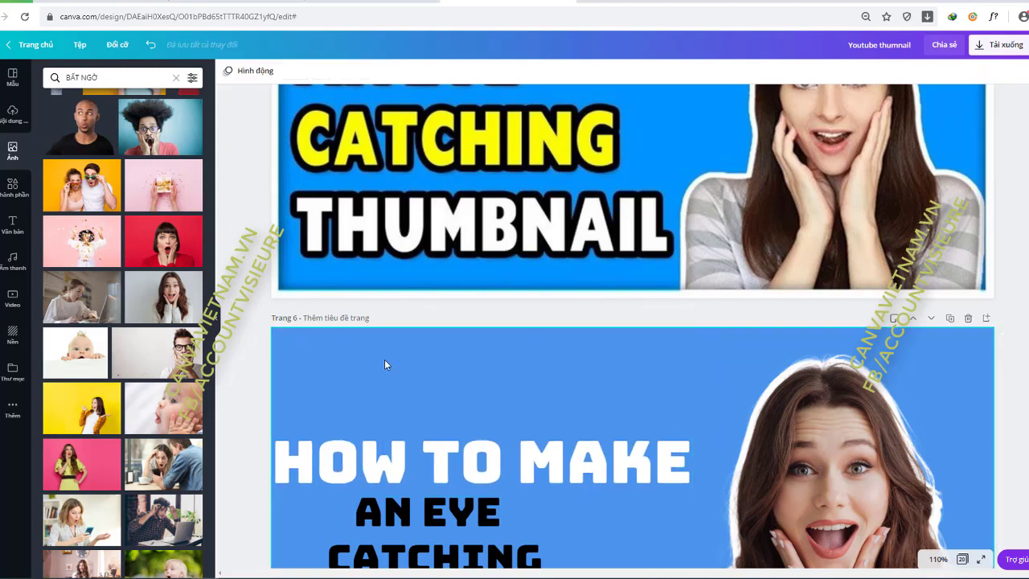
Move the white "HOW TO MAKE" line back up near the top of page 6 and apply the Đổ bóng text effect.
left_click(442, 465)
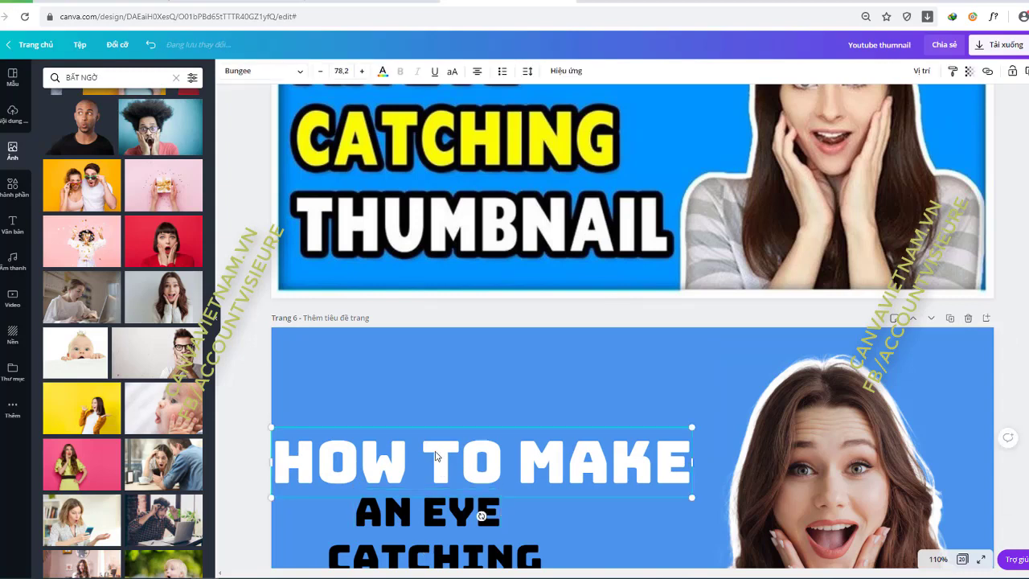
left_click_drag(440, 455, 463, 382)
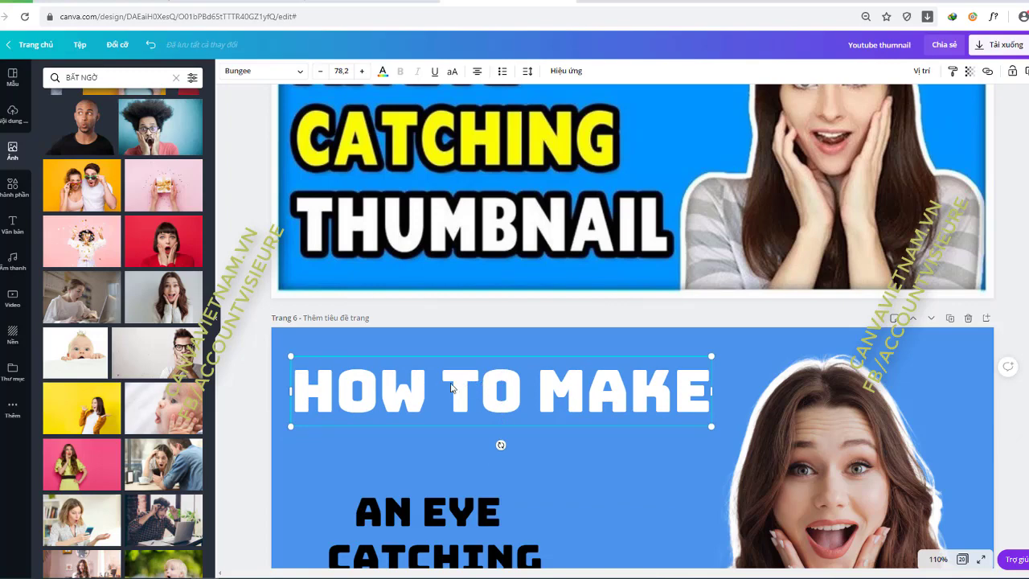
scroll(451, 388, "up", 2)
left_click(566, 71)
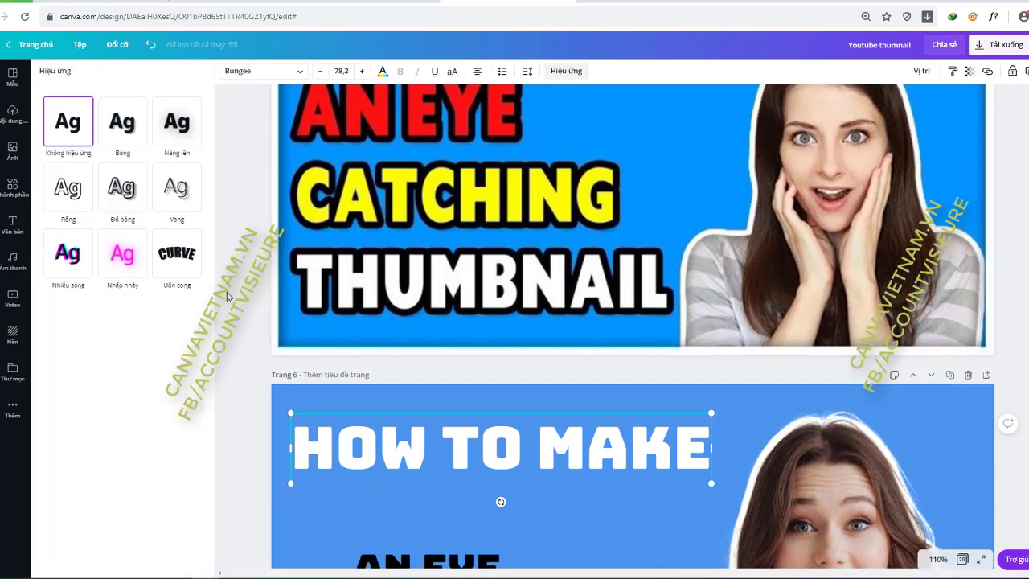
left_click(138, 209)
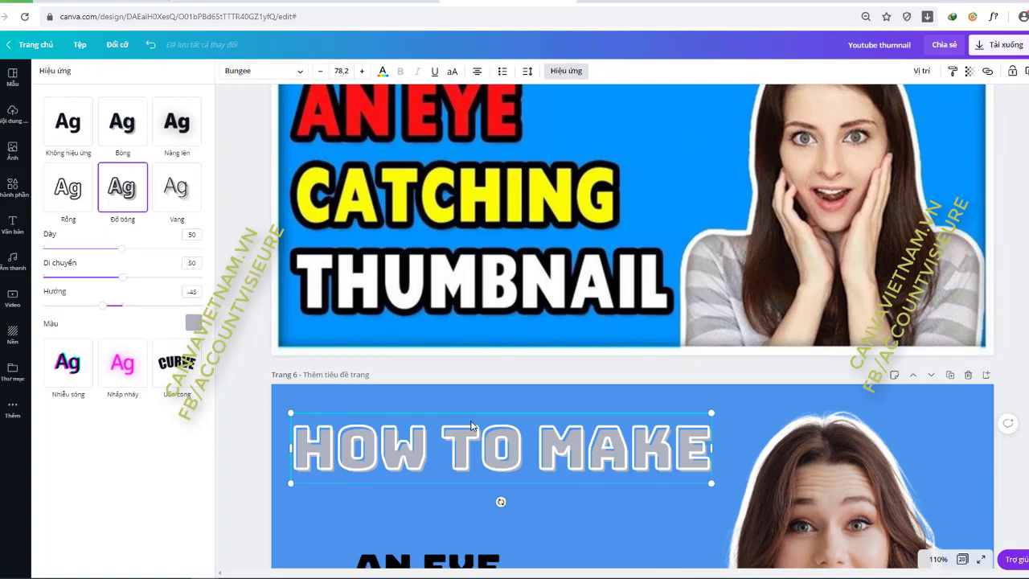
Set the Đổ bóng effect colour of "HOW TO MAKE" to white and its text colour to dark navy.
scroll(473, 426, "up", 2)
scroll(491, 402, "down", 3)
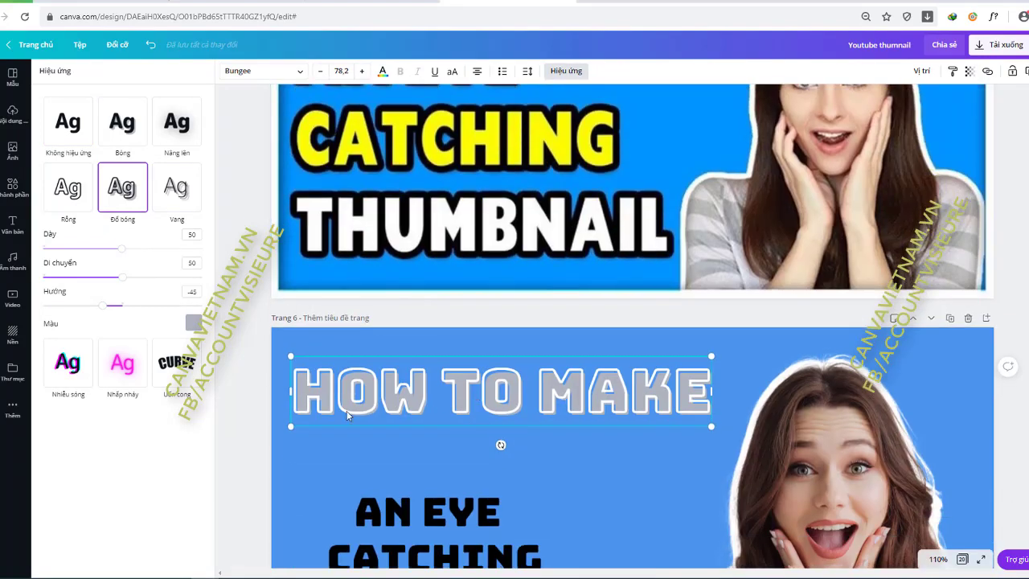
scroll(439, 342, "up", 2)
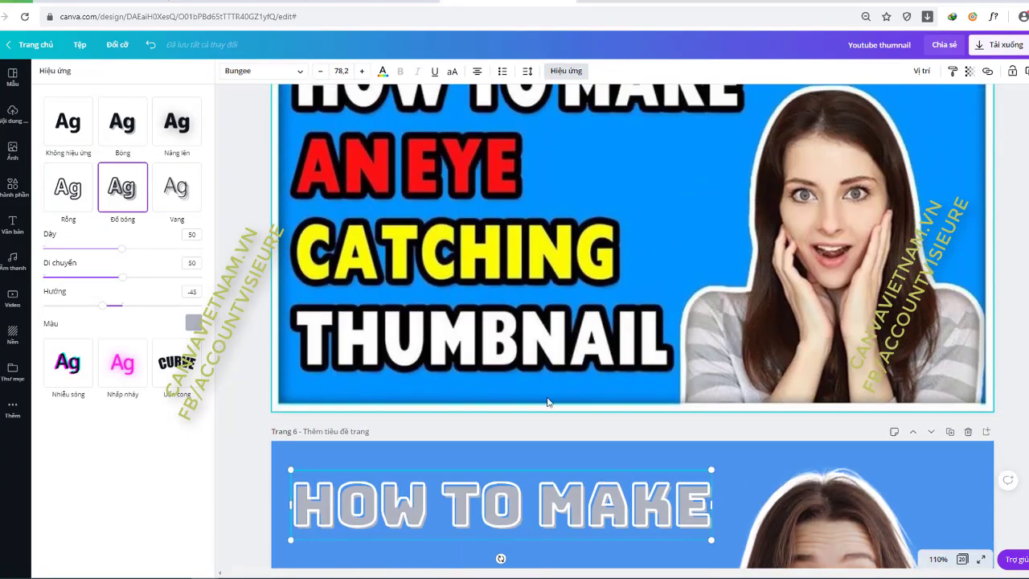
left_click(193, 323)
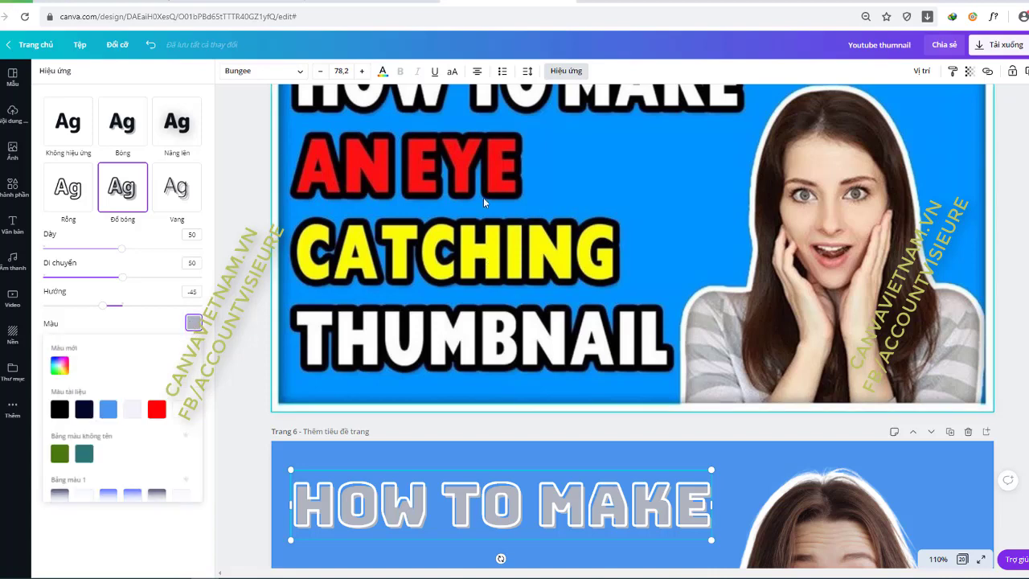
left_click(182, 410)
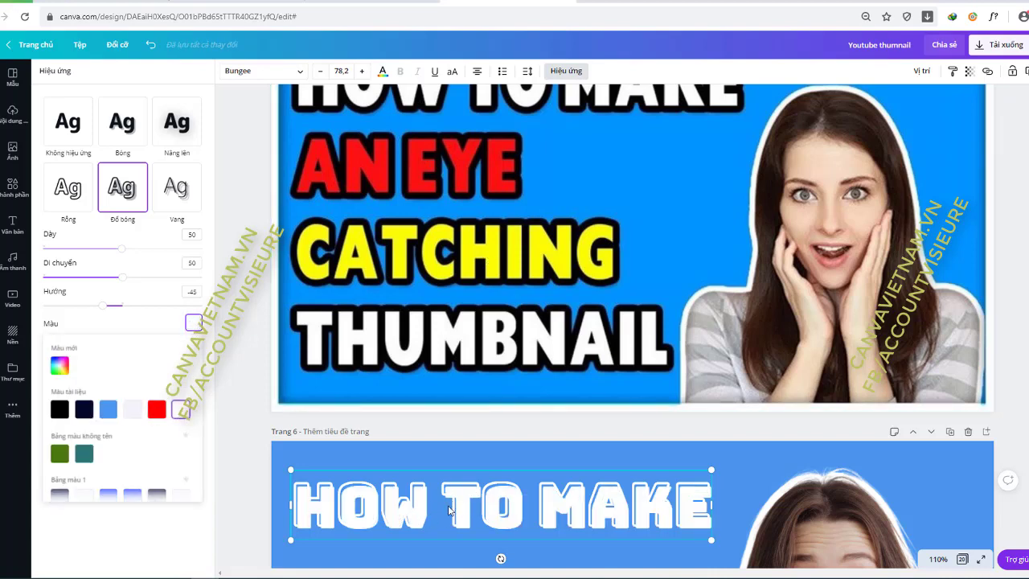
left_click(383, 71)
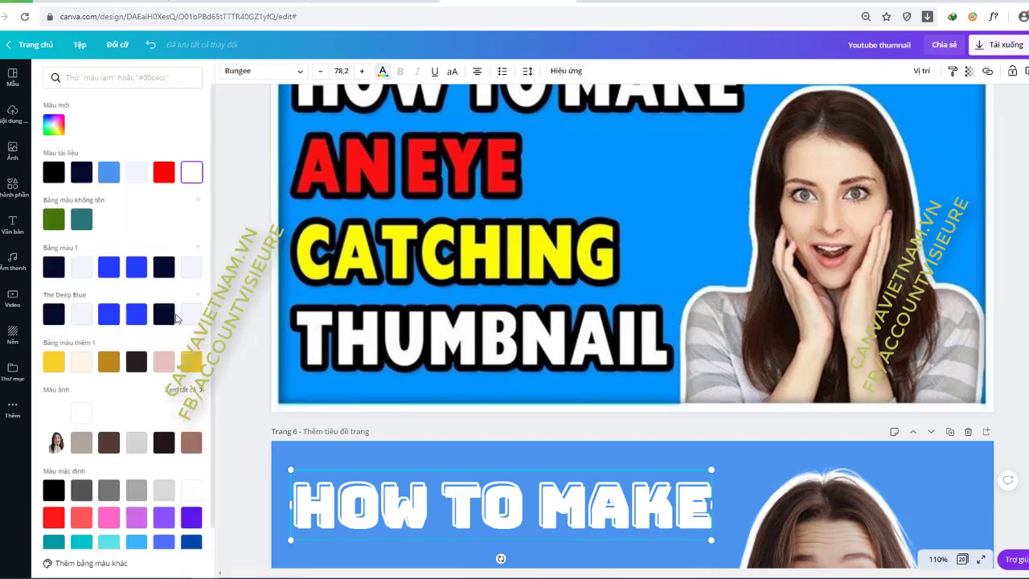
left_click(165, 269)
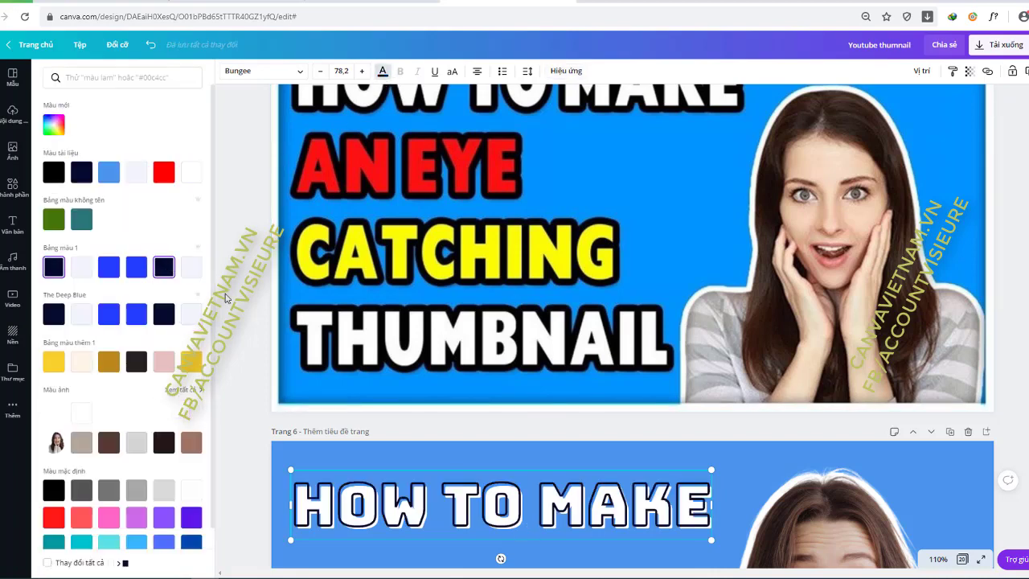
Set the "HOW TO MAKE" effect's thickness (Dày) to 96, offset (Di chuyển) to 3 and direction (Hướng) to 0, and compare with page 5.
left_click(566, 71)
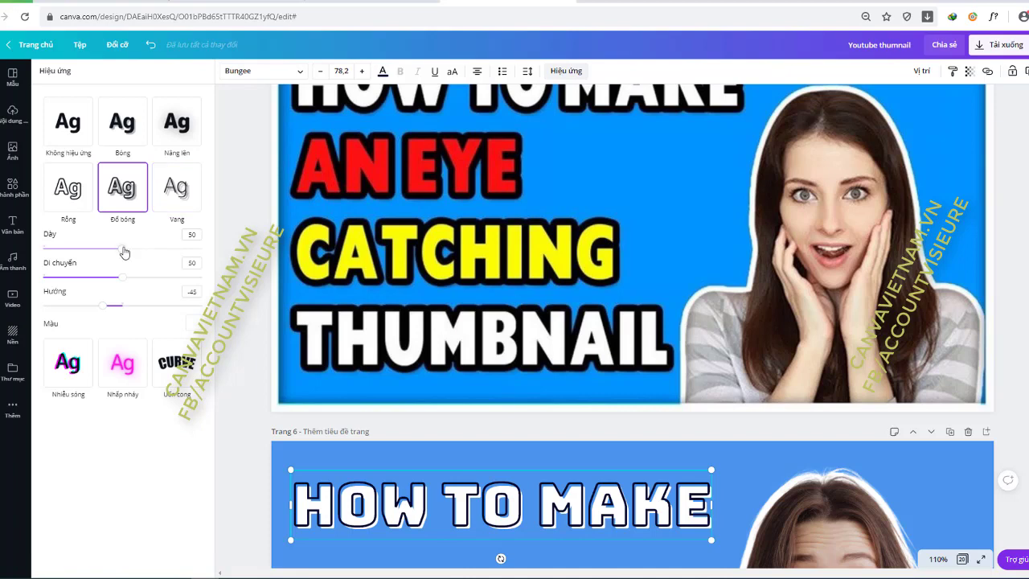
left_click_drag(123, 253, 160, 248)
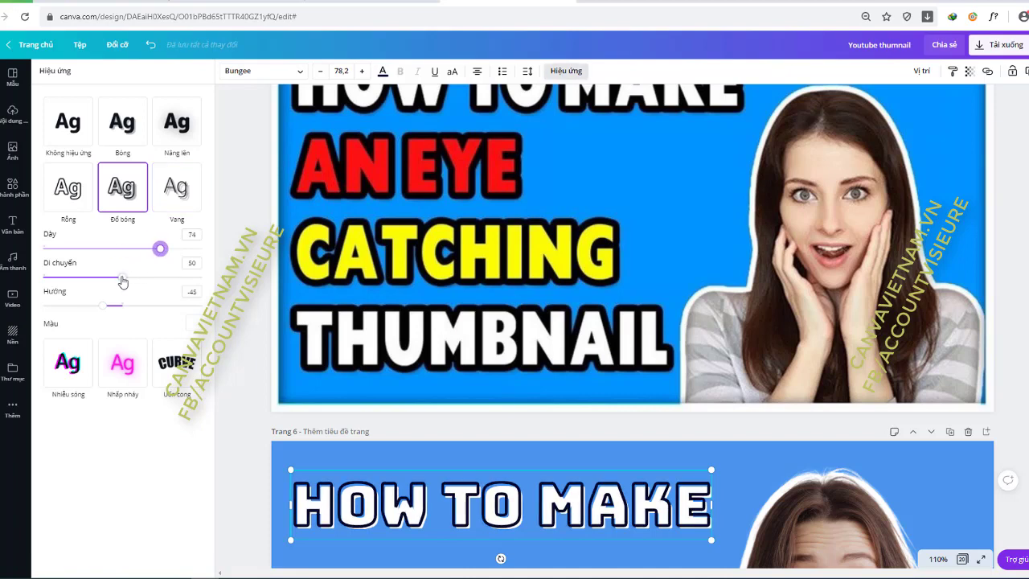
left_click_drag(122, 278, 48, 278)
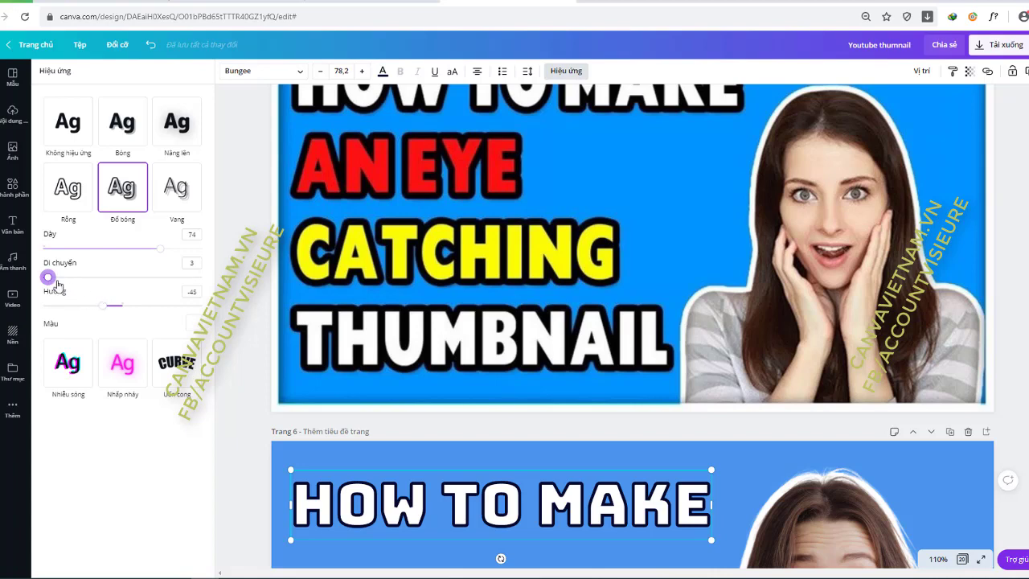
mouse_move(104, 307)
left_mouse_down()
mouse_move(42, 307)
mouse_move(164, 307)
mouse_move(121, 305)
left_mouse_up()
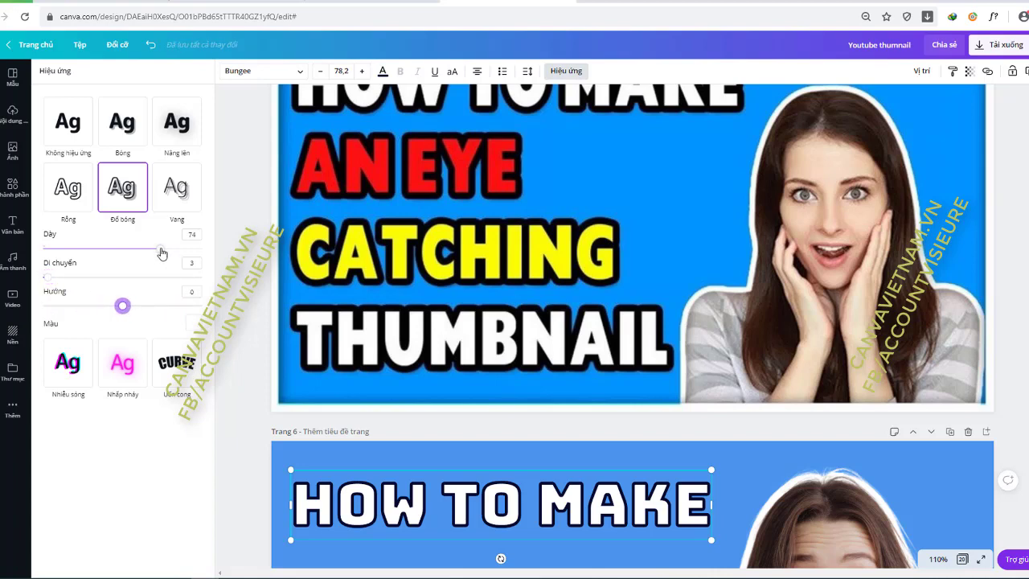
left_click_drag(162, 251, 195, 249)
scroll(620, 426, "down", 5)
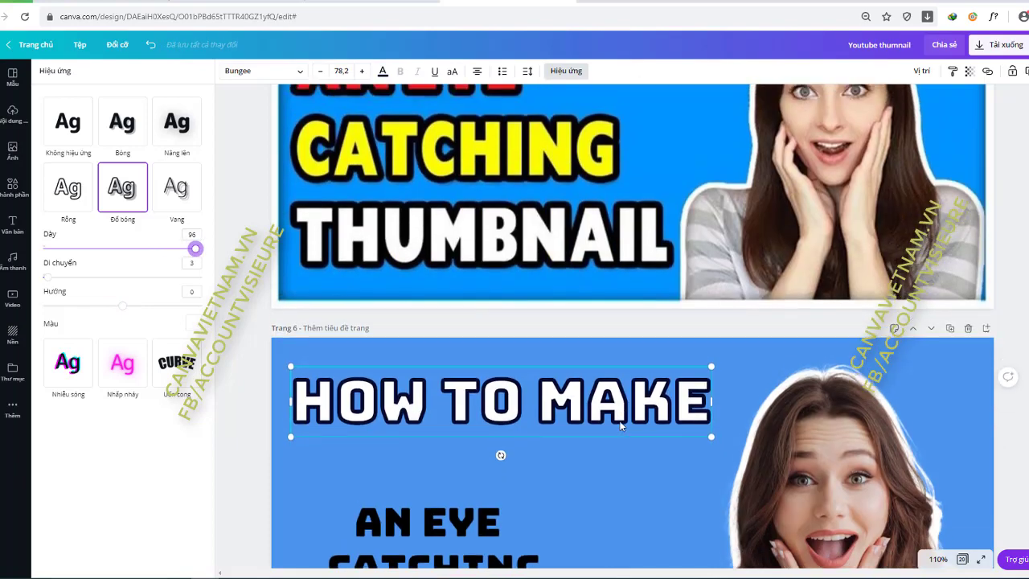
scroll(615, 414, "up", 5)
scroll(615, 414, "down", 1)
scroll(540, 447, "down", 1)
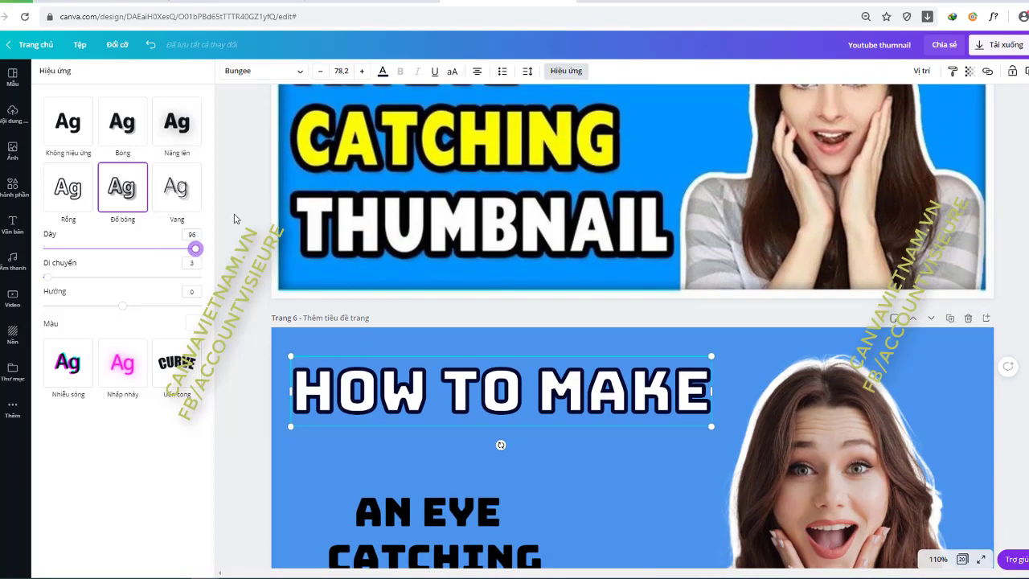
scroll(615, 432, "down", 2)
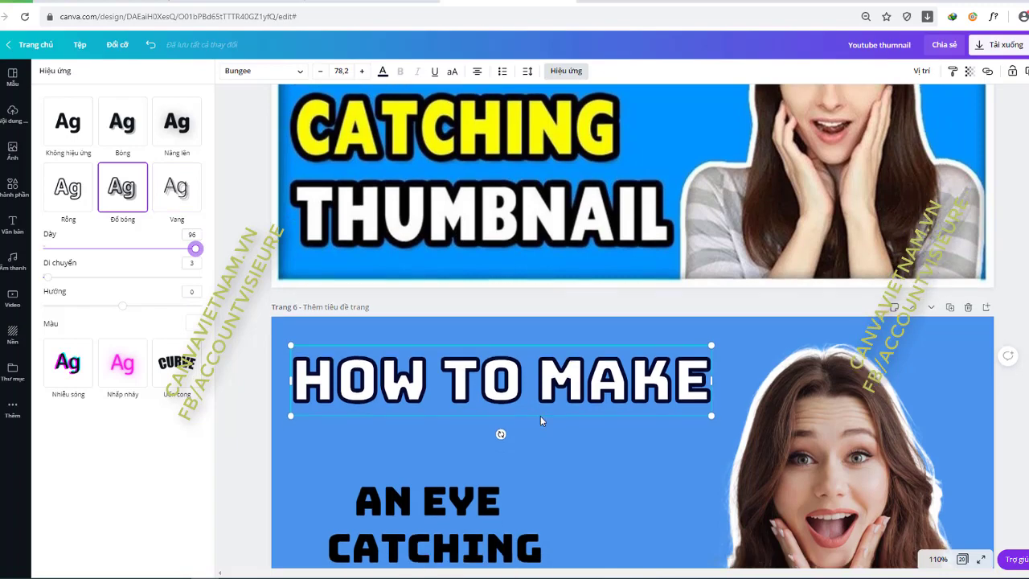
scroll(455, 418, "up", 4)
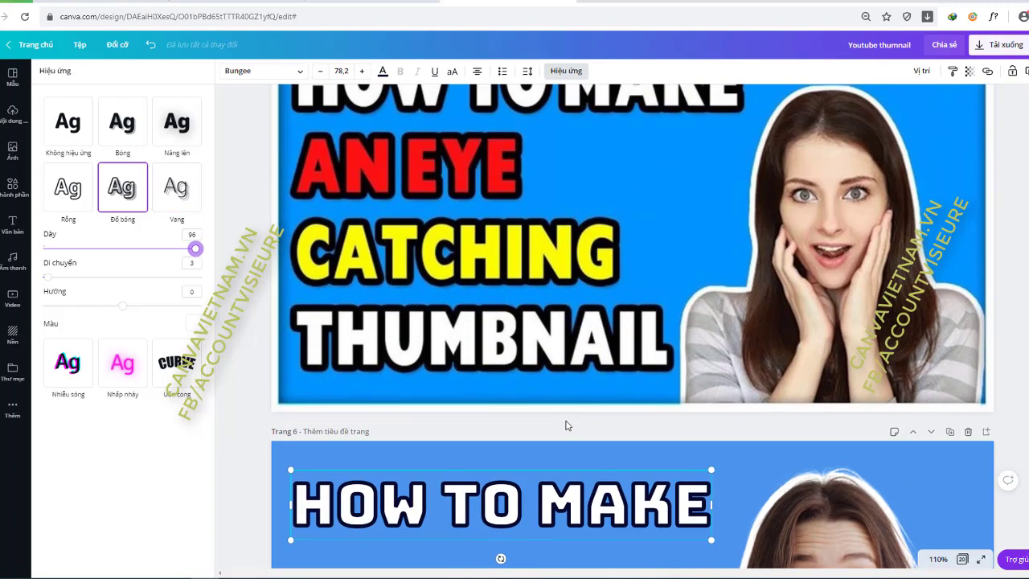
Move the "AN EYE" line up below "HOW TO MAKE" on page 6 and apply the Đổ bóng text effect.
scroll(455, 418, "down", 4)
left_click(438, 388)
left_click(438, 388)
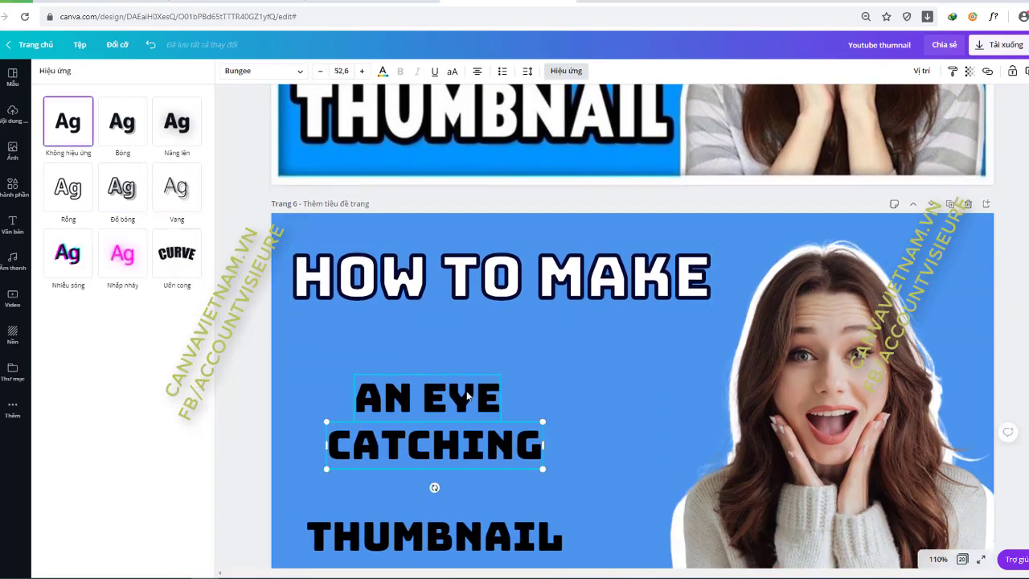
left_click_drag(438, 388, 440, 365)
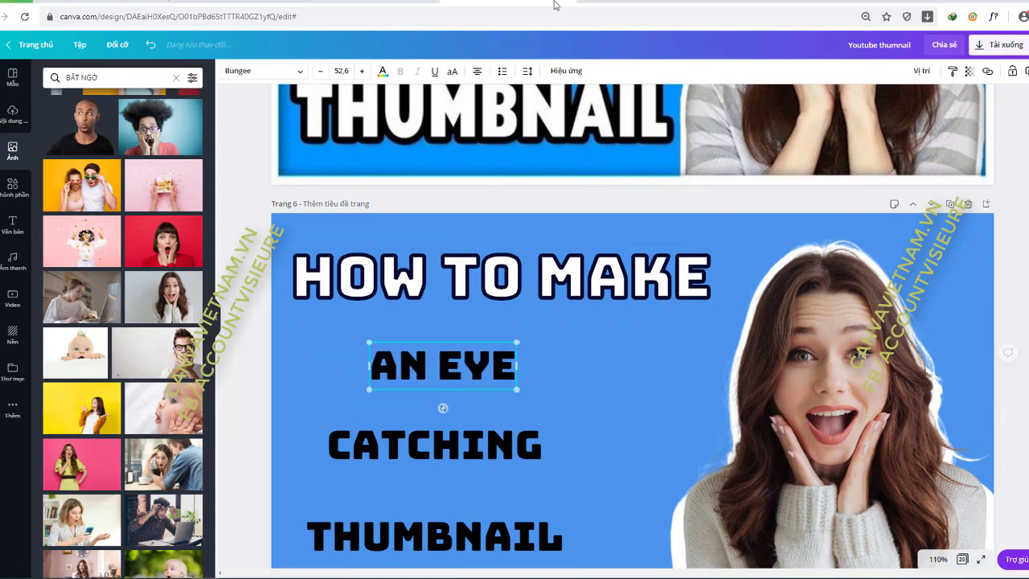
left_click(566, 71)
left_click(128, 195)
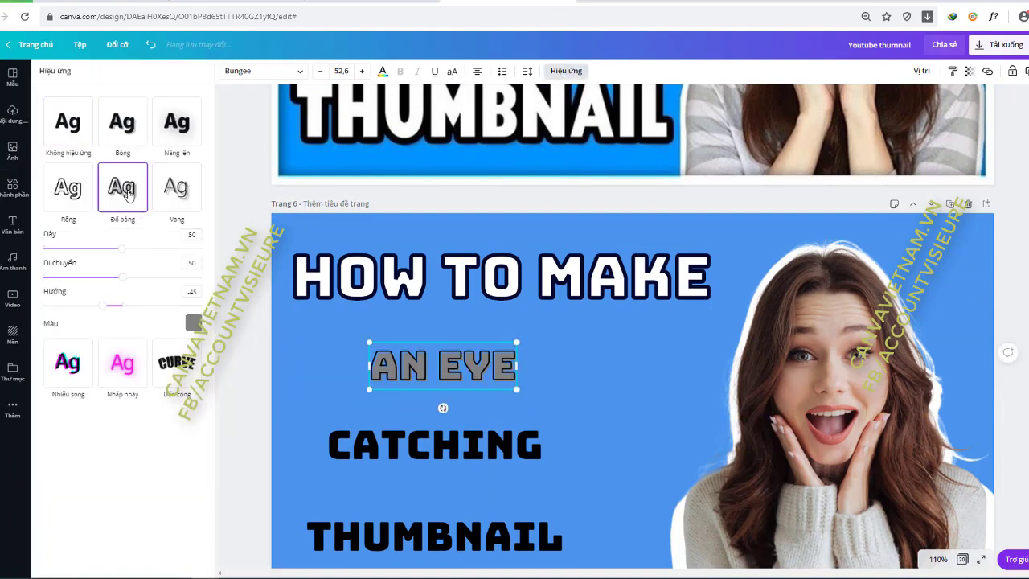
Set the Đổ bóng effect colour of "AN EYE" to red and its text colour to dark navy #050a30.
left_click(193, 322)
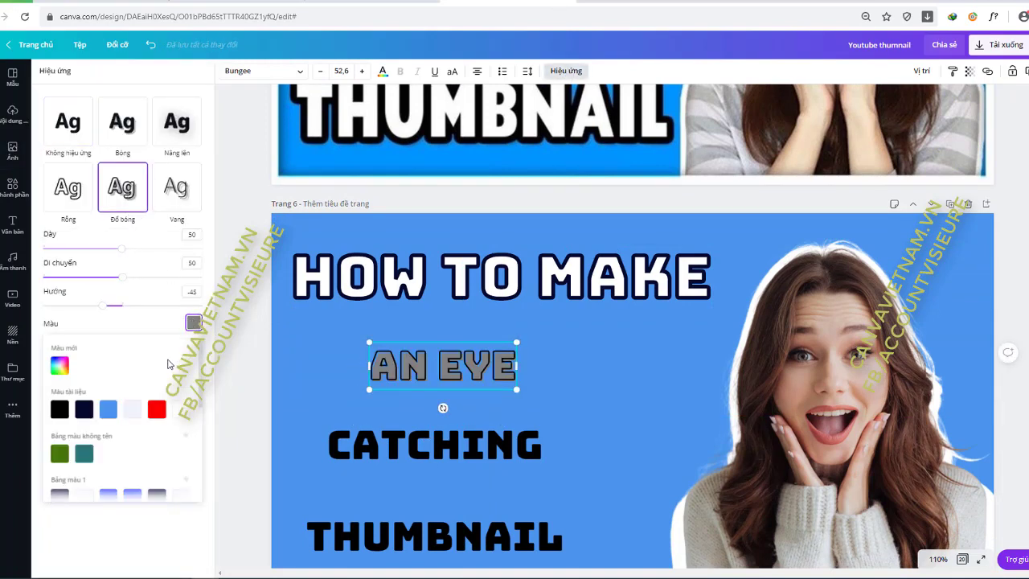
left_click(157, 410)
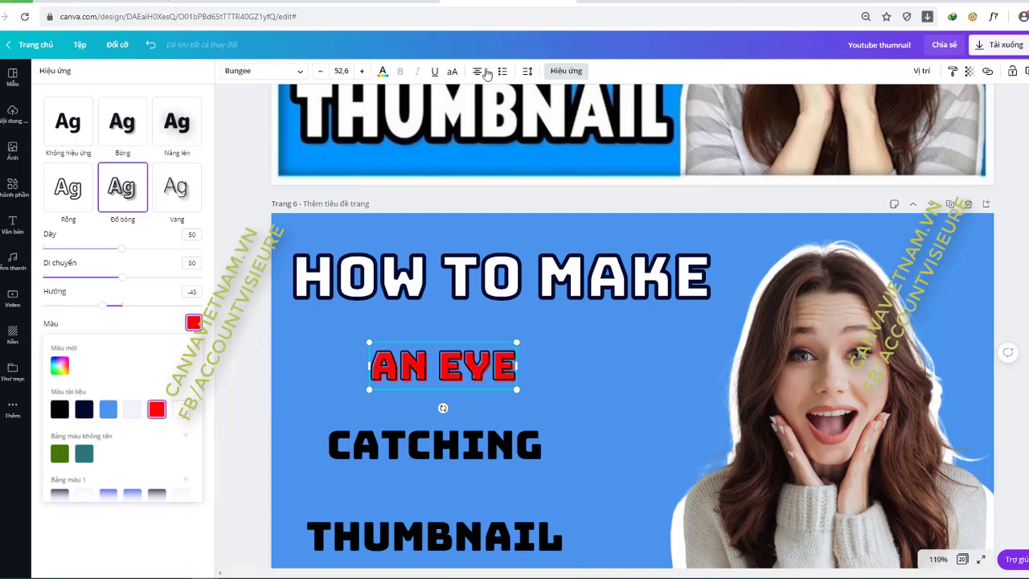
left_click(383, 72)
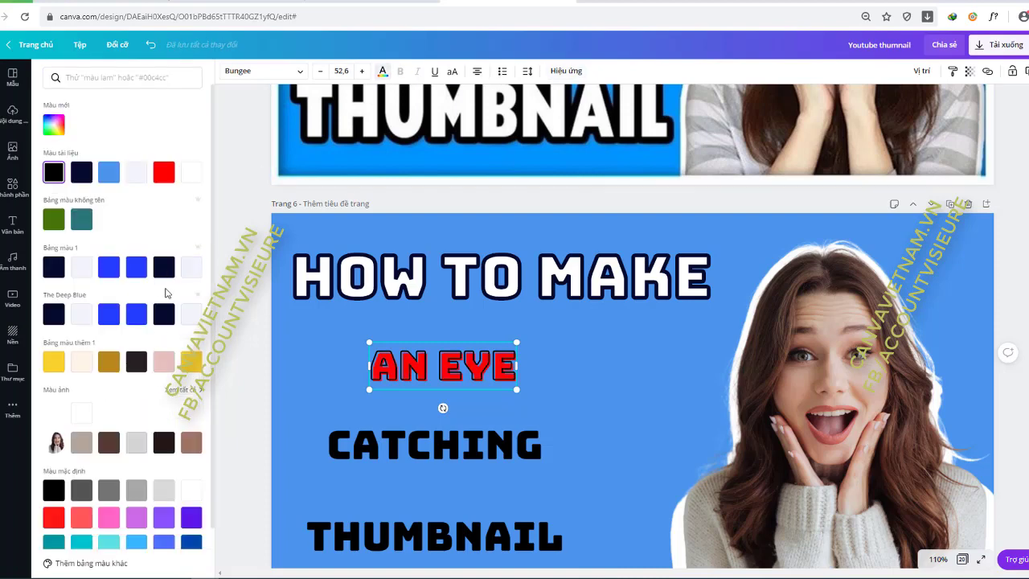
left_click(168, 265)
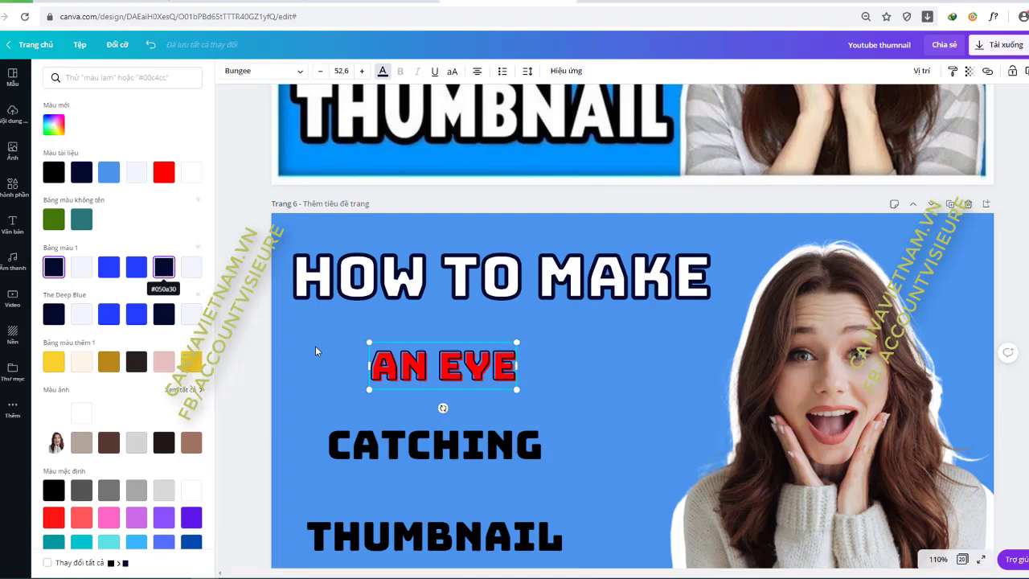
Set the "AN EYE" effect's thickness (Dày) to 100, offset (Di chuyển) to 0 and direction (Hướng) to 0.
scroll(315, 346, "up", 3)
left_click(566, 71)
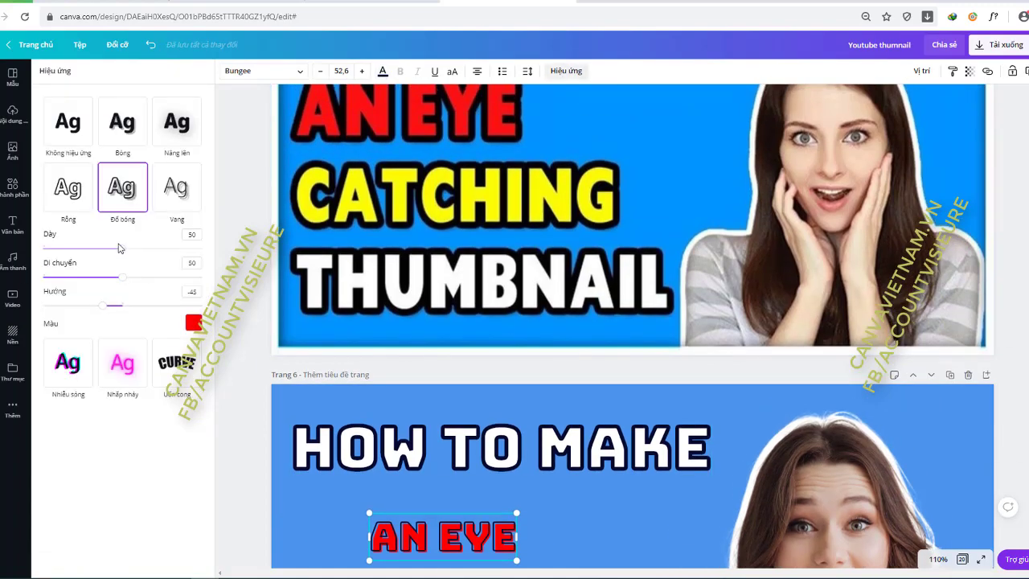
left_click_drag(122, 251, 205, 250)
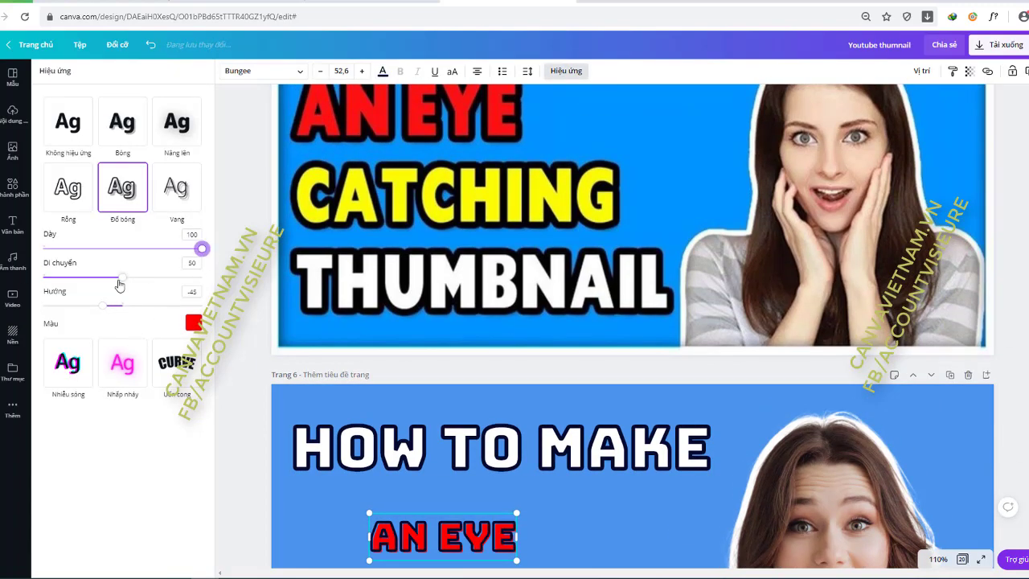
left_click_drag(121, 280, 33, 276)
left_click_drag(107, 312, 127, 306)
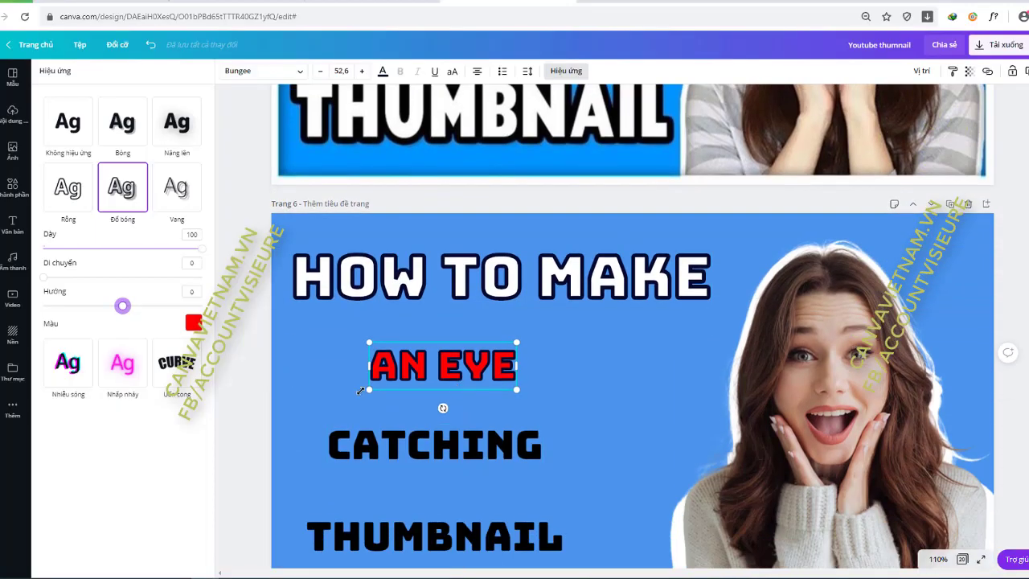
Move "CATCHING" down just above "THUMBNAIL", then place "AN EYE" directly under "HOW TO MAKE" and enlarge it to font size 120.
left_click(430, 488)
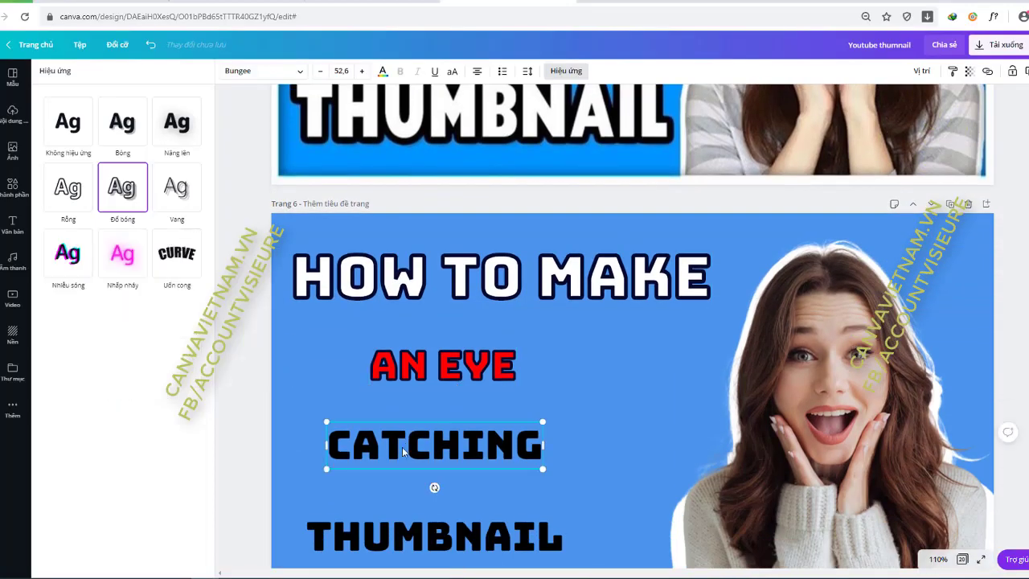
left_click(438, 365)
left_click_drag(438, 365, 397, 344)
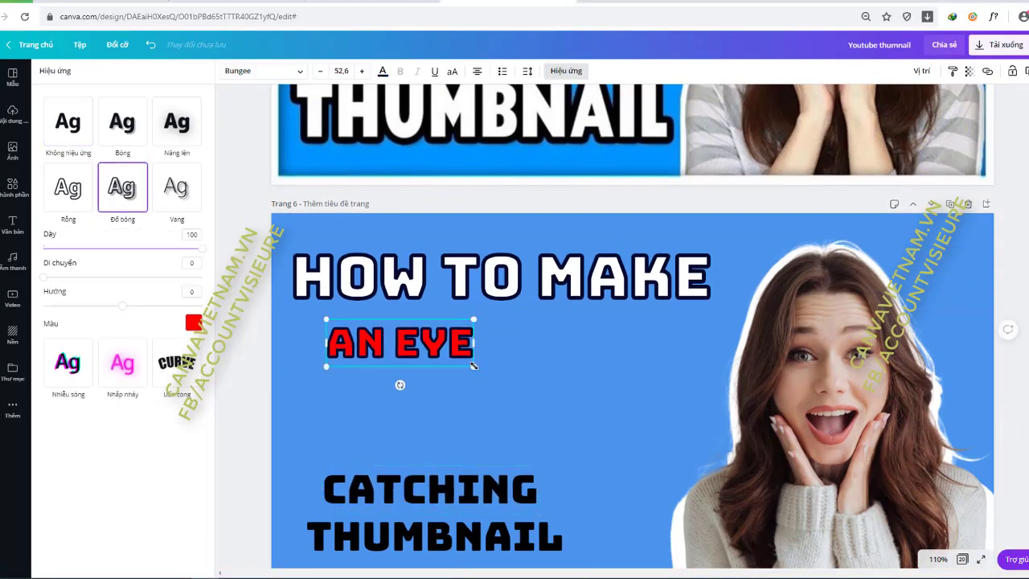
left_click_drag(475, 364, 663, 427)
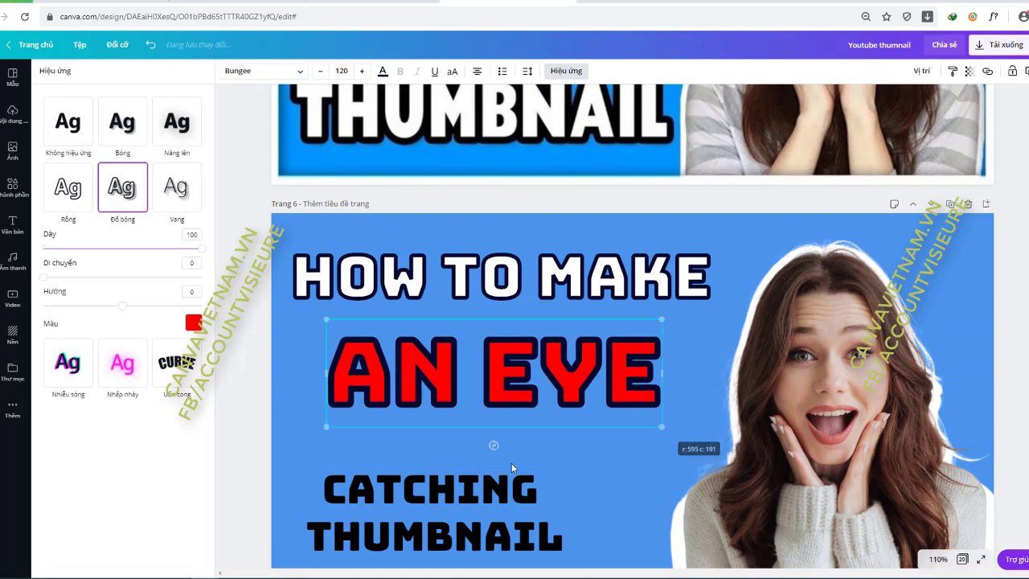
Move the "THUMBNAIL" line slightly down and the "CATCHING" line up below "AN EYE" to space the headline lines.
scroll(459, 413, "down", 2)
left_click(459, 413)
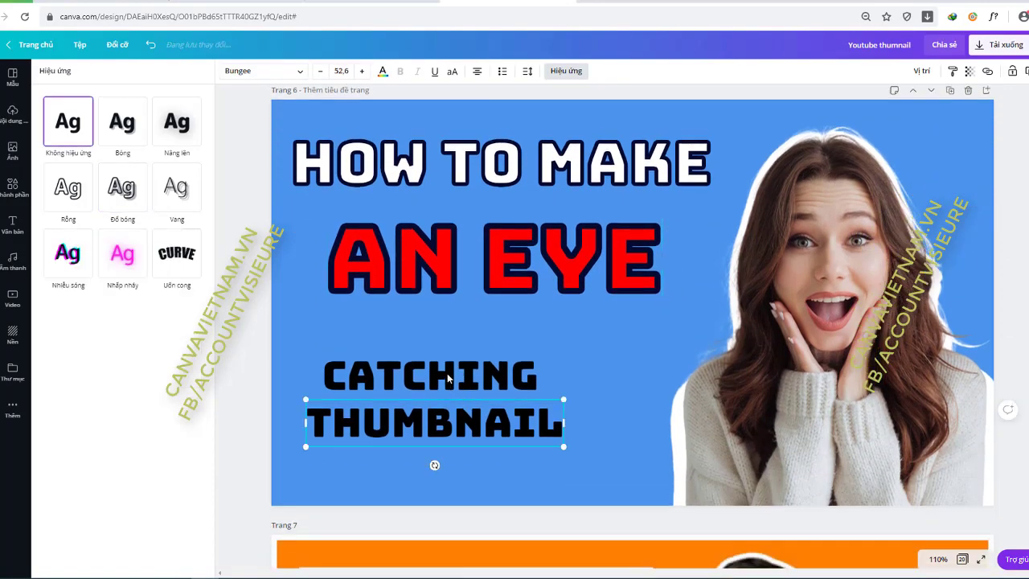
scroll(465, 395, "up", 2)
scroll(468, 402, "down", 3)
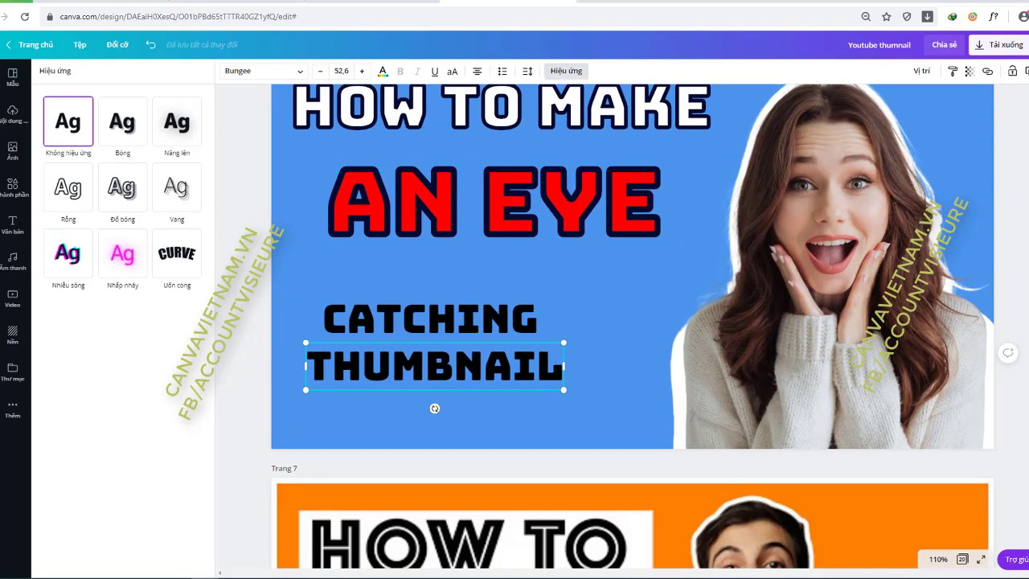
left_click(488, 436)
left_click(414, 378)
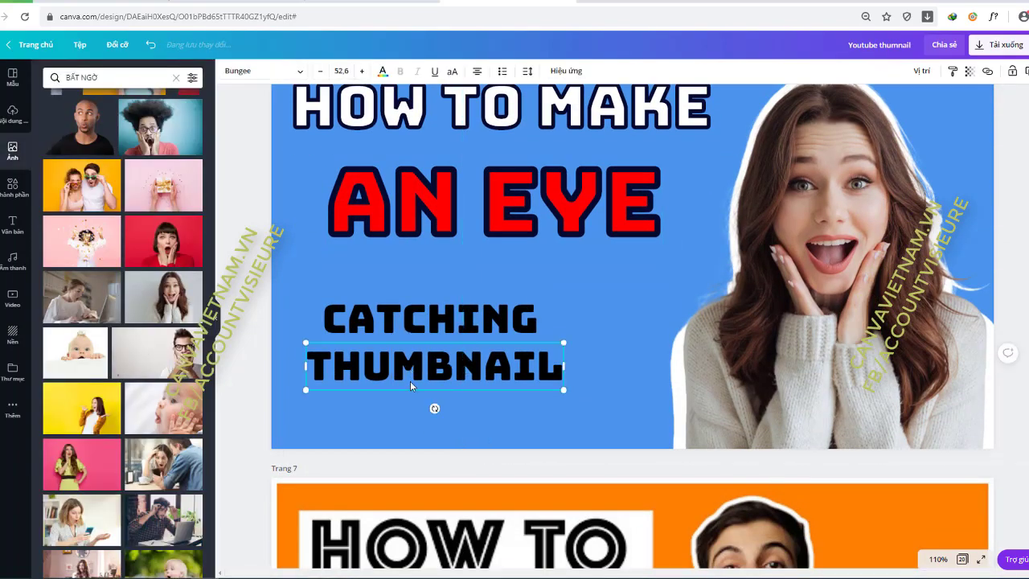
key("shift+Down")
key("shift+Down")
key("shift+Down")
left_click(397, 330)
left_click_drag(417, 320, 417, 293)
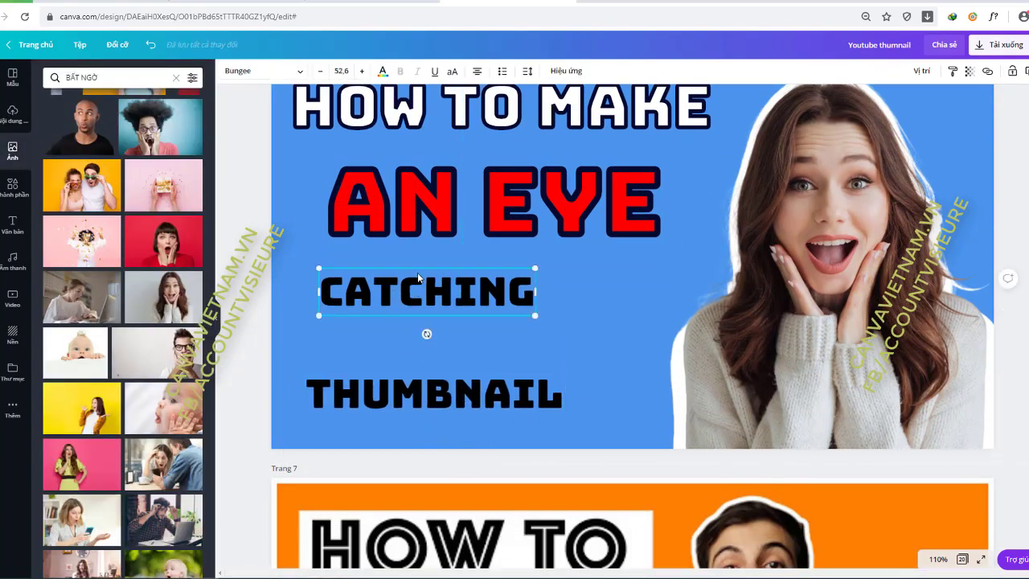
Apply the Đổ bóng text effect to "CATCHING" with the custom yellow effect colour #FFDF07.
left_click(566, 71)
left_click(122, 186)
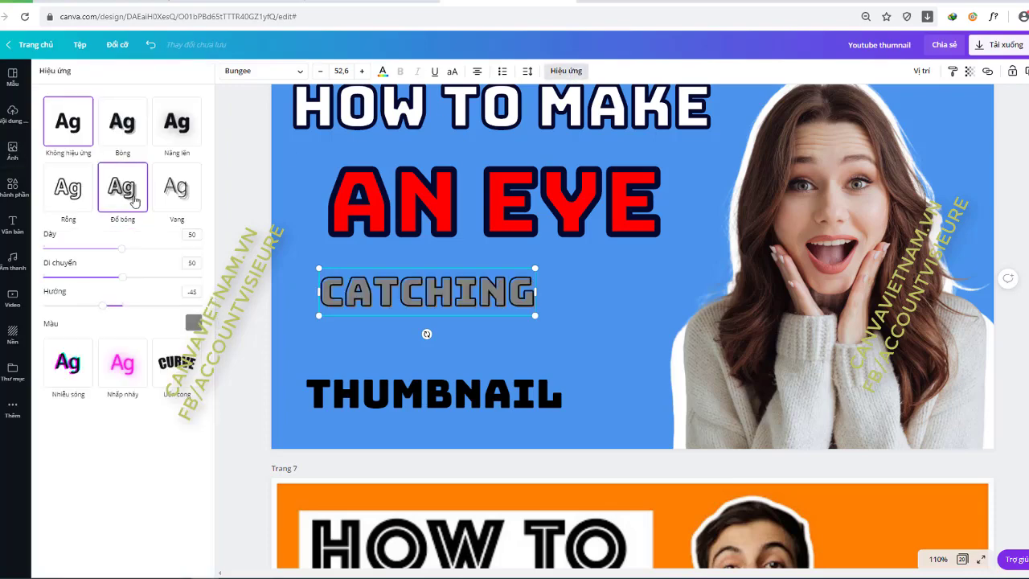
left_click(193, 322)
scroll(383, 313, "up", 2)
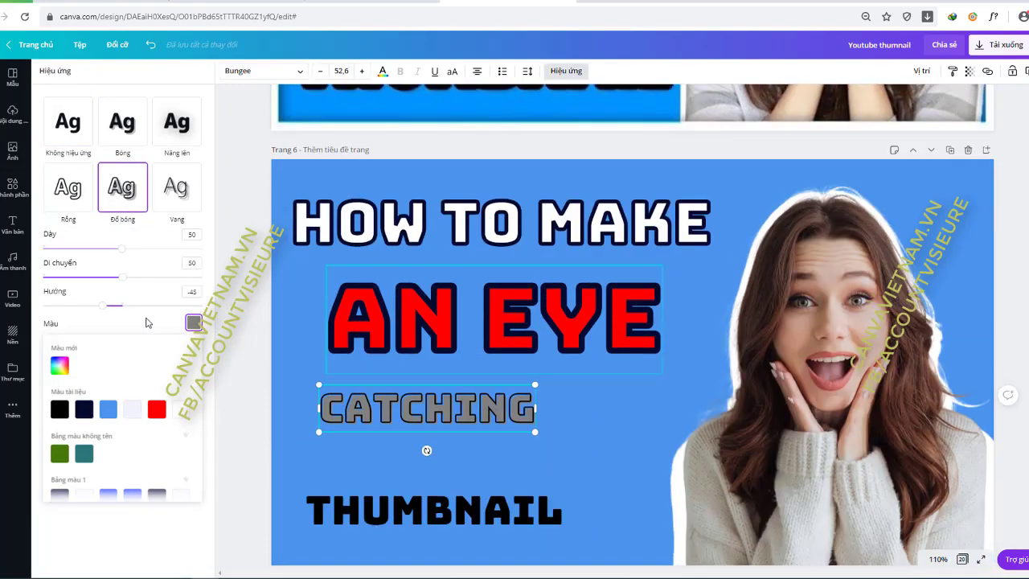
left_click(59, 366)
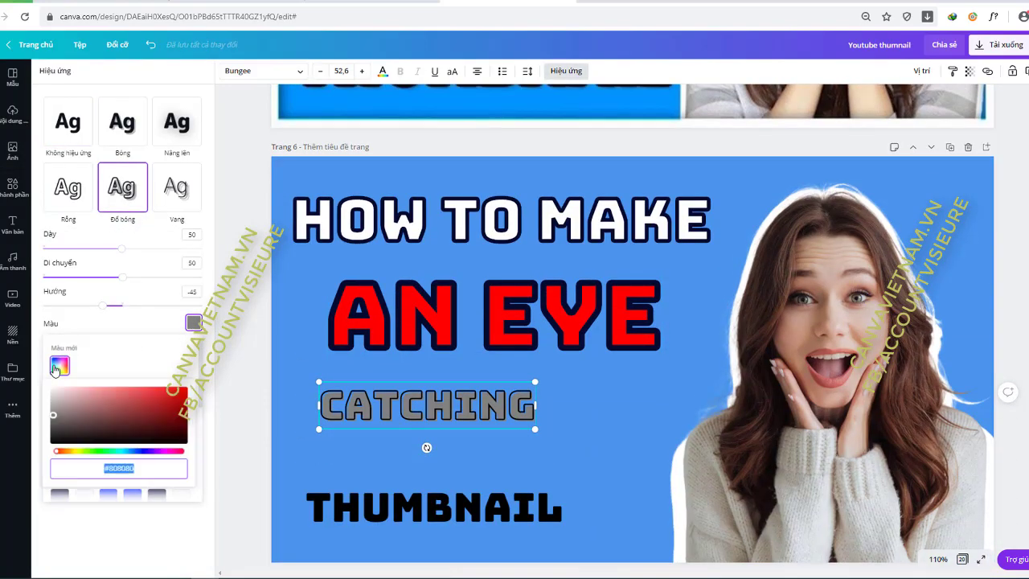
left_click_drag(72, 454, 76, 456)
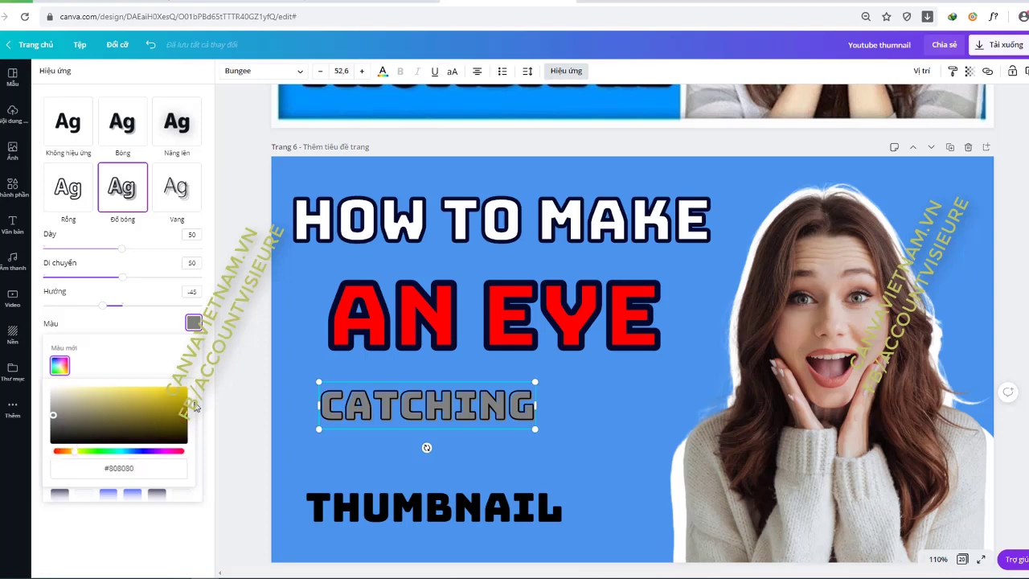
left_click(180, 395)
left_click_drag(180, 396, 184, 384)
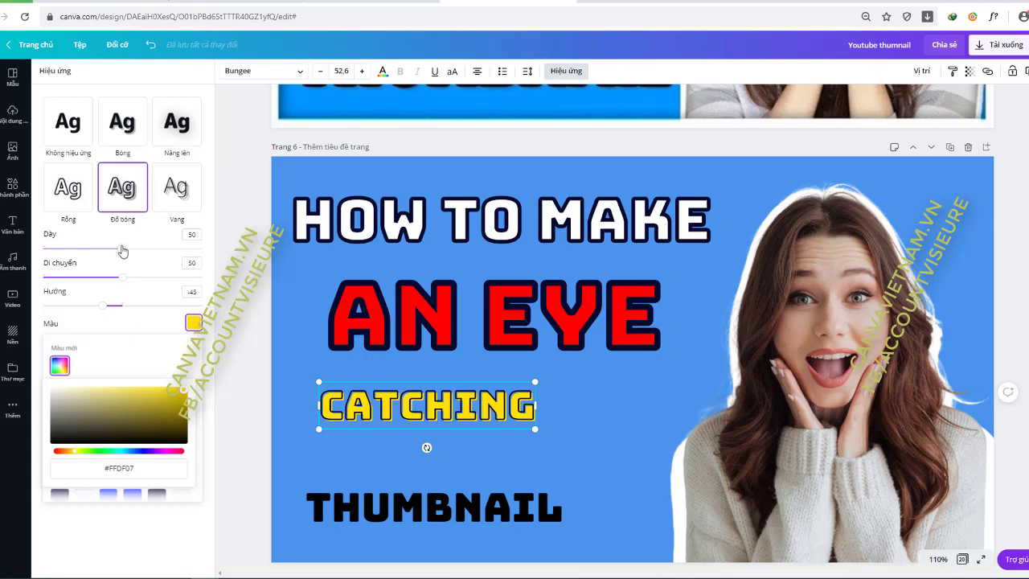
Set the "CATCHING" effect's thickness (Dày) to 100 and offset (Di chuyển) to 0, and enlarge the line to font size 86,5.
left_click_drag(122, 249, 200, 247)
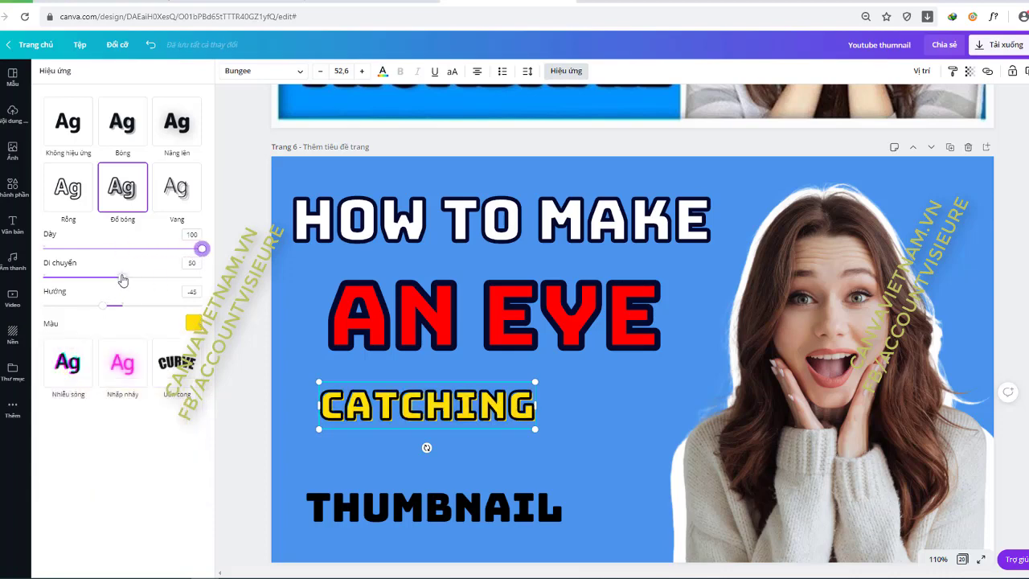
left_click_drag(122, 278, 42, 278)
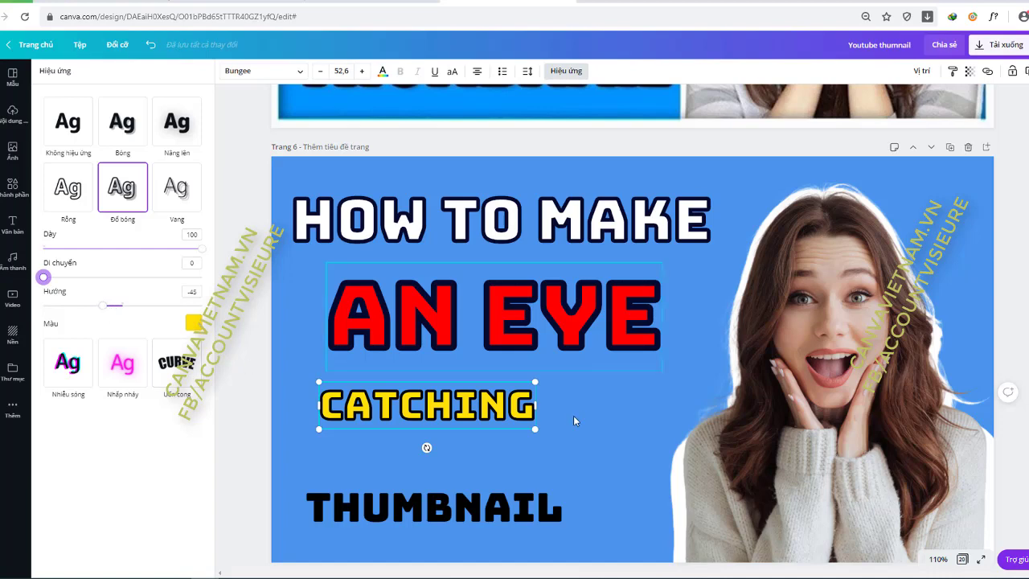
left_click_drag(534, 429, 680, 474)
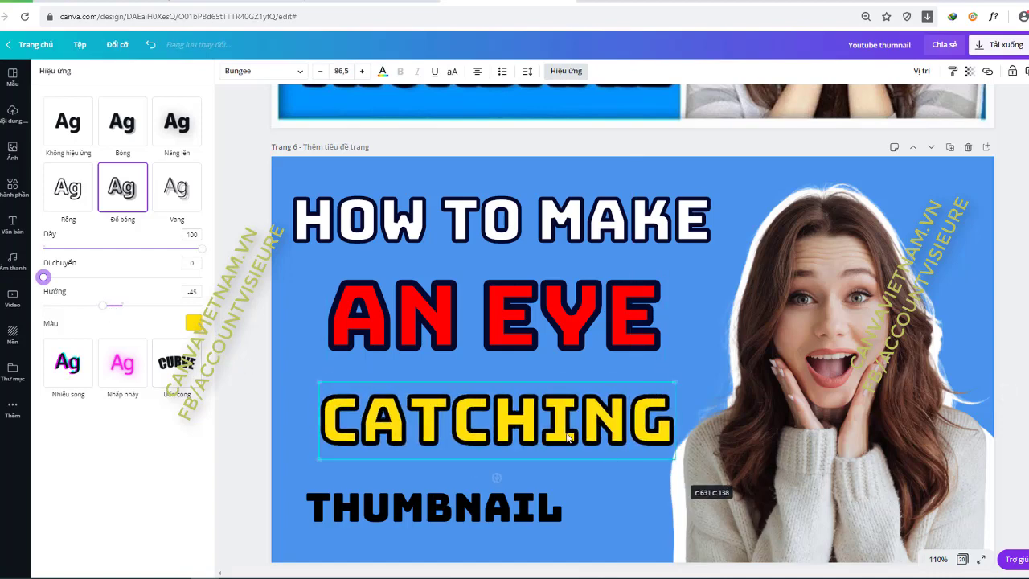
left_click(430, 512)
scroll(430, 517, "up", 2)
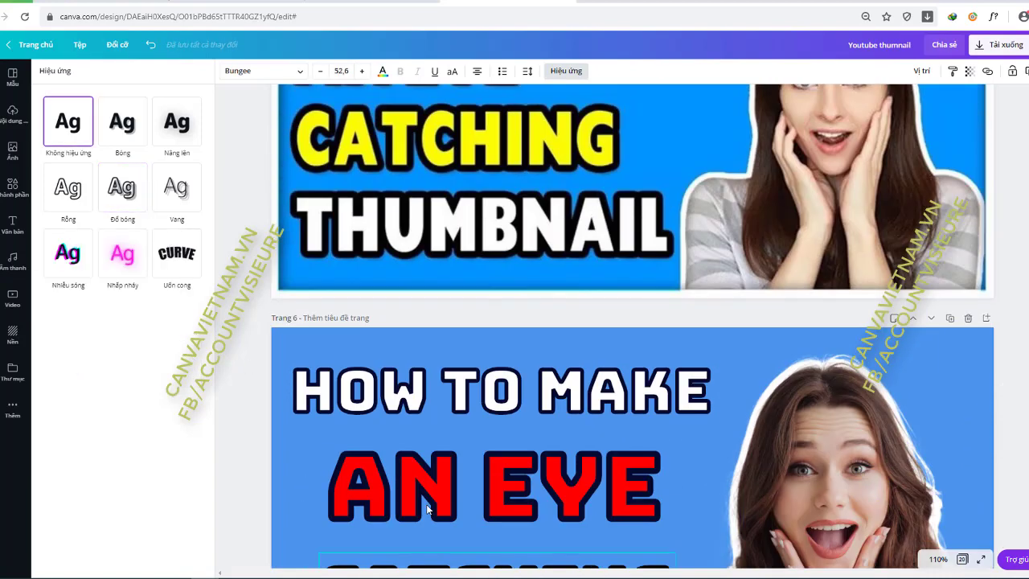
scroll(430, 514, "down", 3)
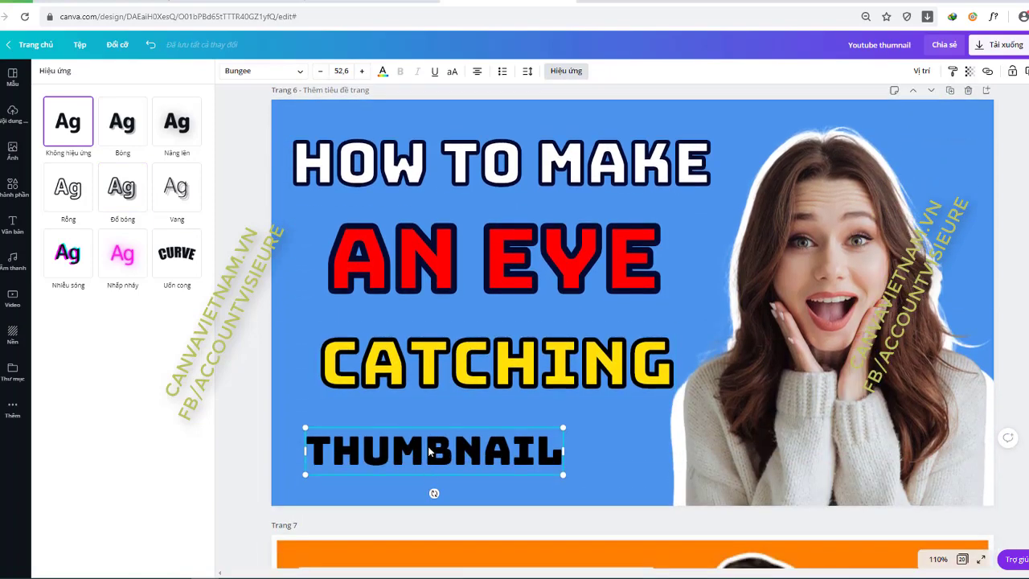
left_click(342, 281)
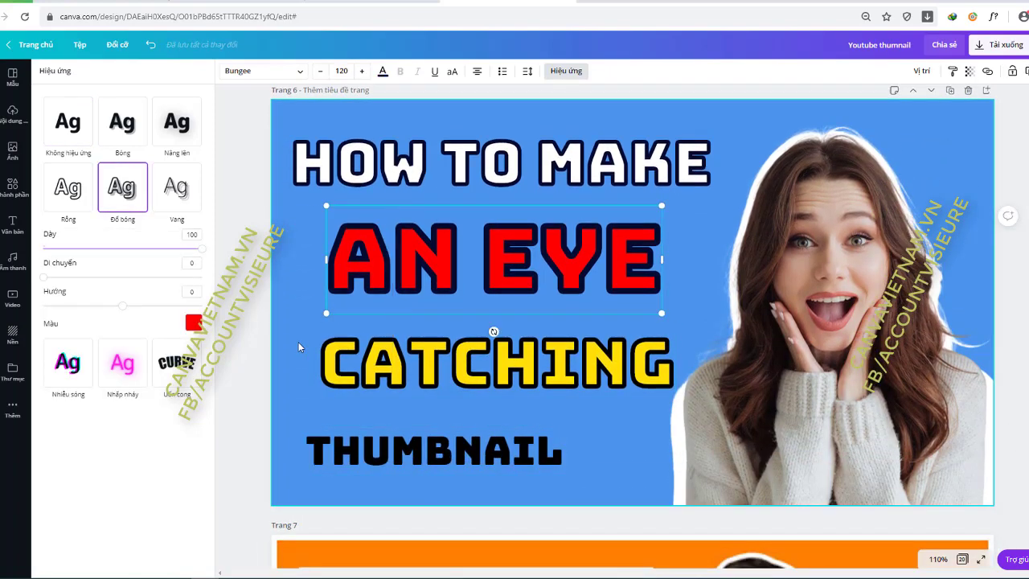
double_click(307, 308)
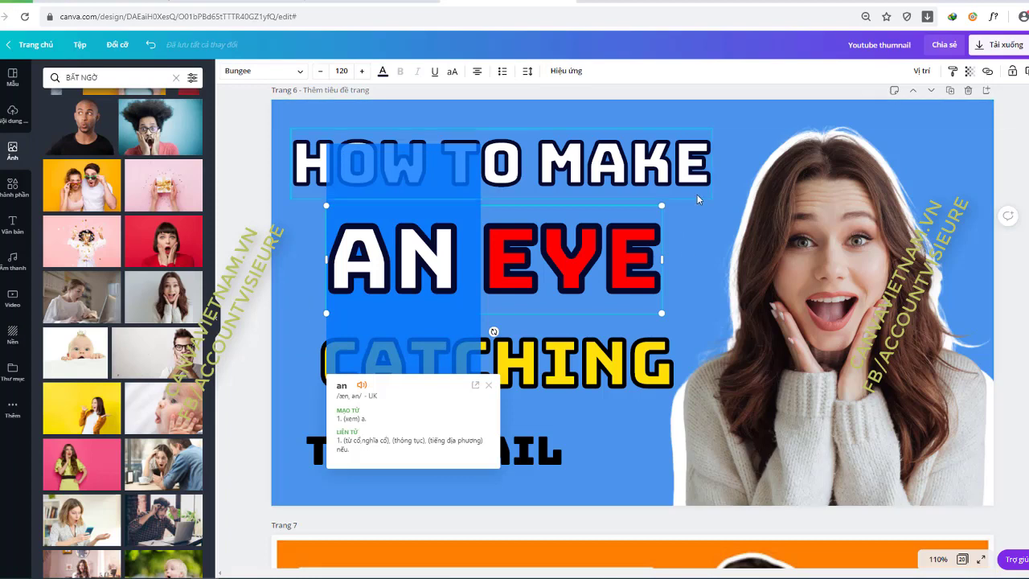
key("Escape")
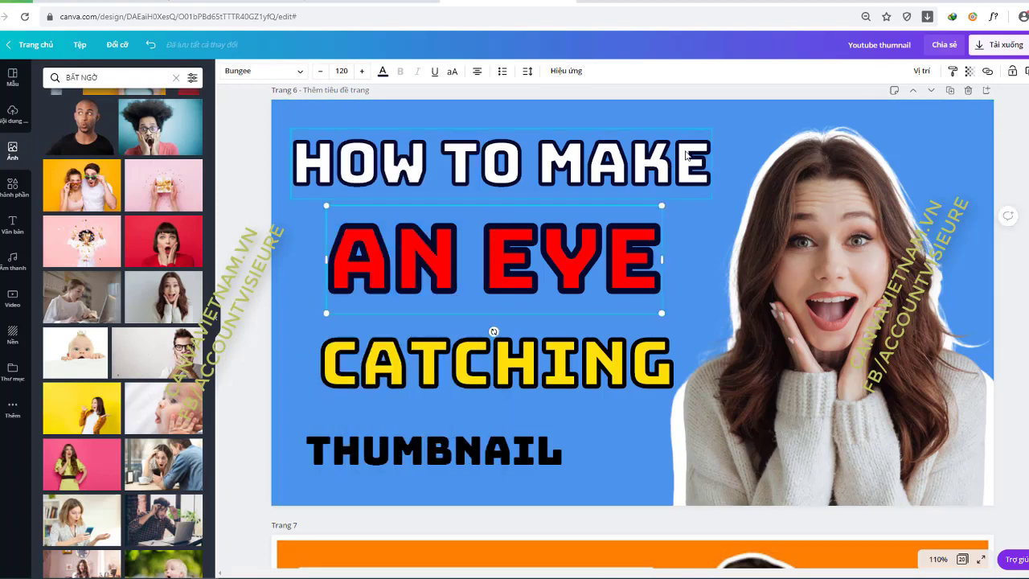
Copy the text style of the white "HOW TO MAKE" line onto the "THUMBNAIL" line.
left_click(686, 155)
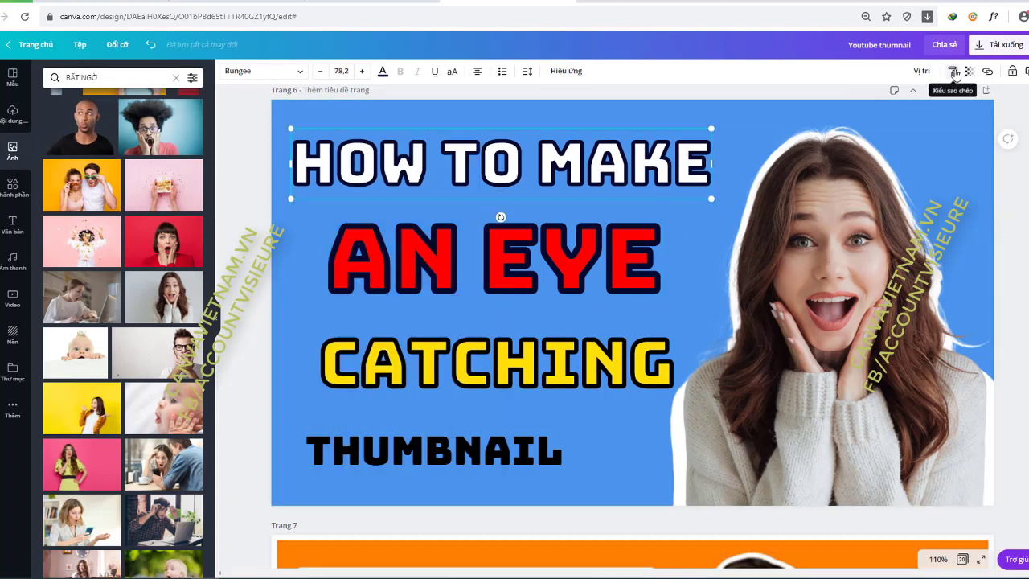
left_click(954, 72)
left_click(381, 454)
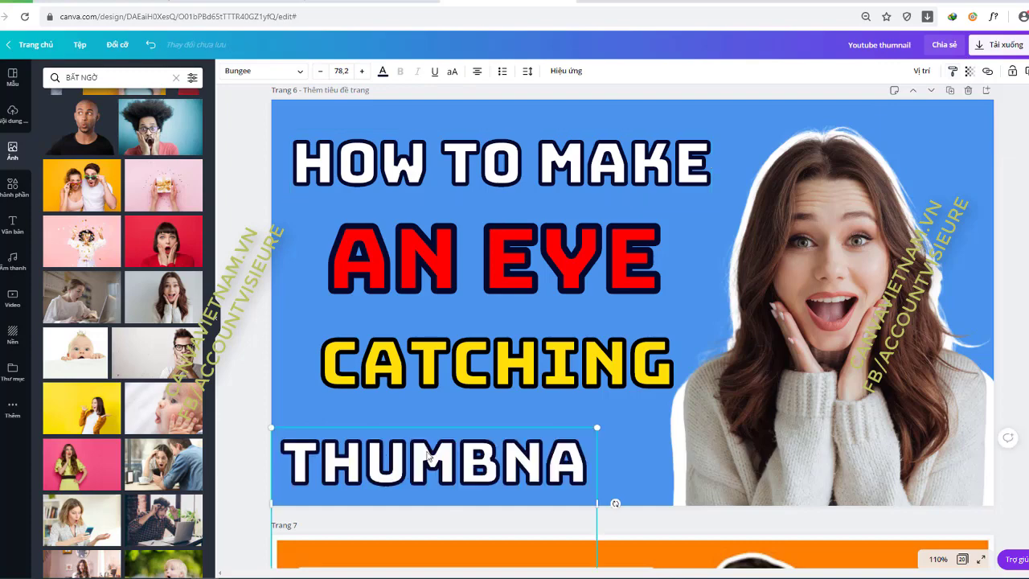
Widen the "THUMBNAIL" text box so the word fits on one line, and move it up beneath "CATCHING".
scroll(609, 444, "down", 2)
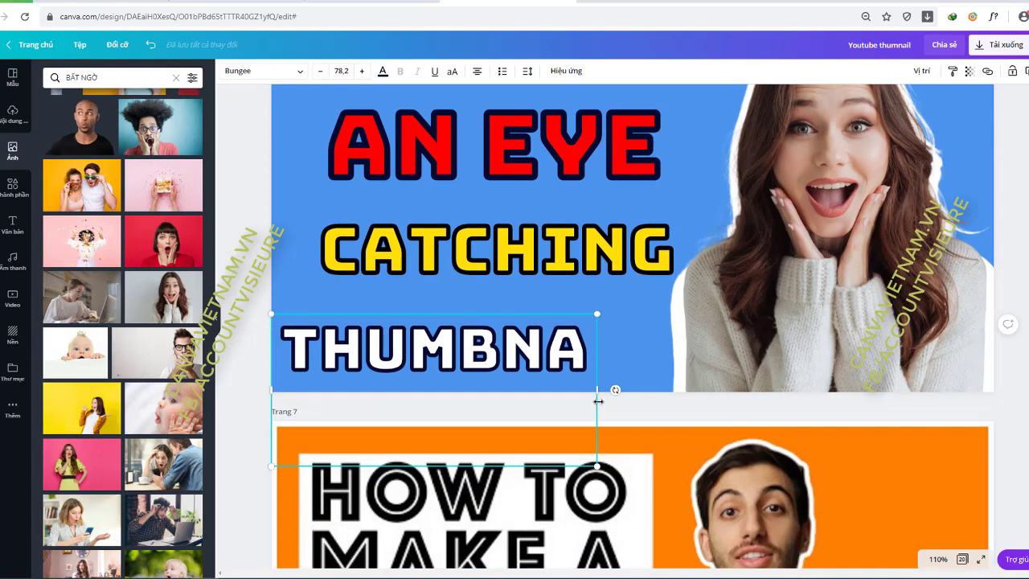
left_click_drag(631, 384, 675, 390)
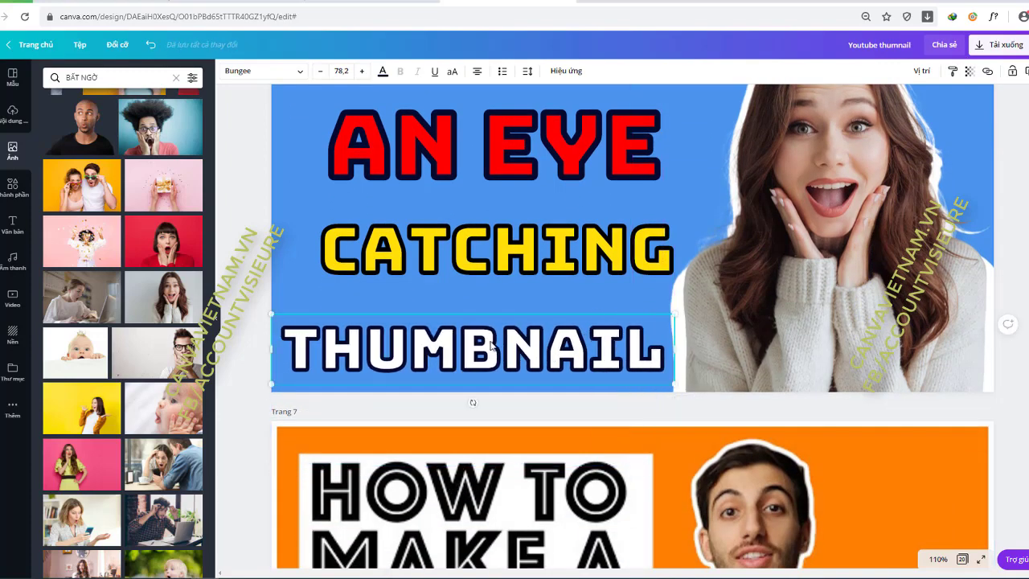
left_click_drag(427, 350, 450, 334)
scroll(561, 397, "up", 2)
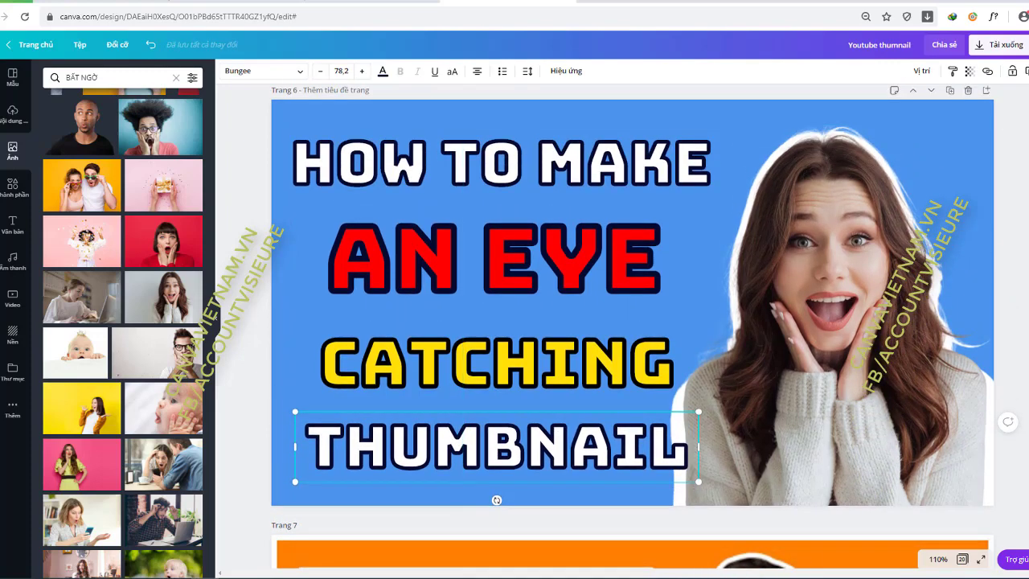
key("Escape")
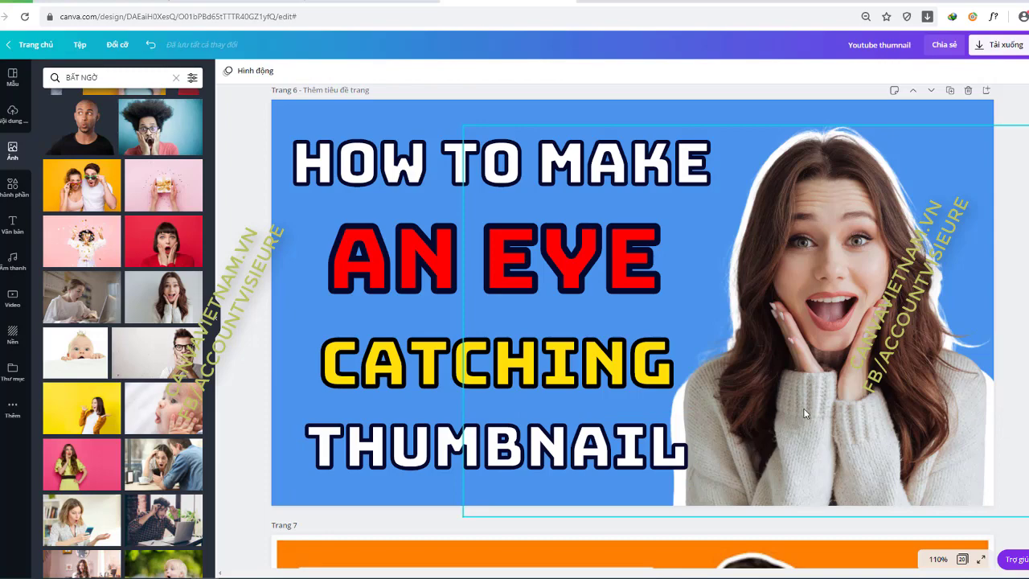
left_click(804, 408)
double_click(822, 394)
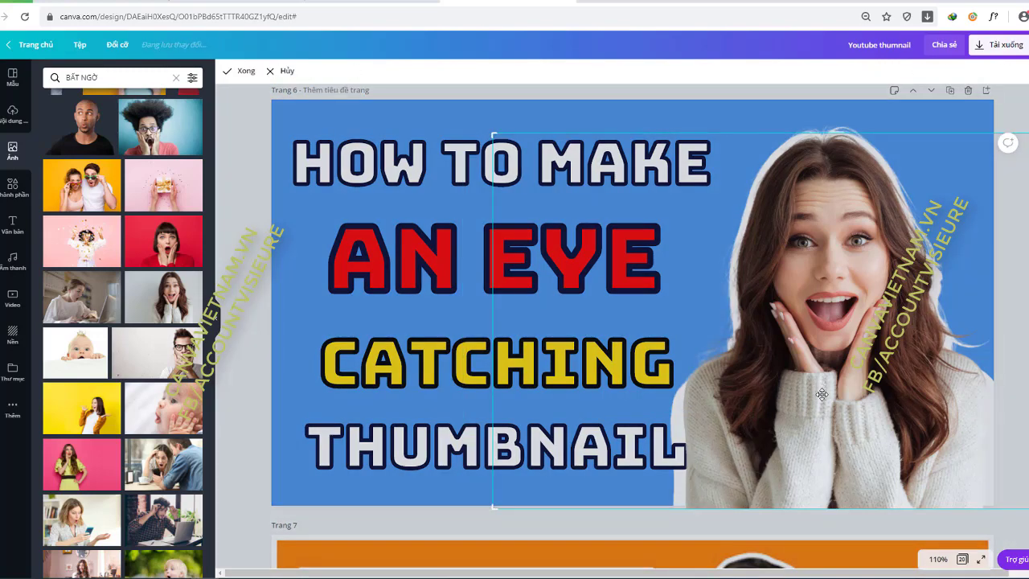
scroll(822, 394, "up", 5)
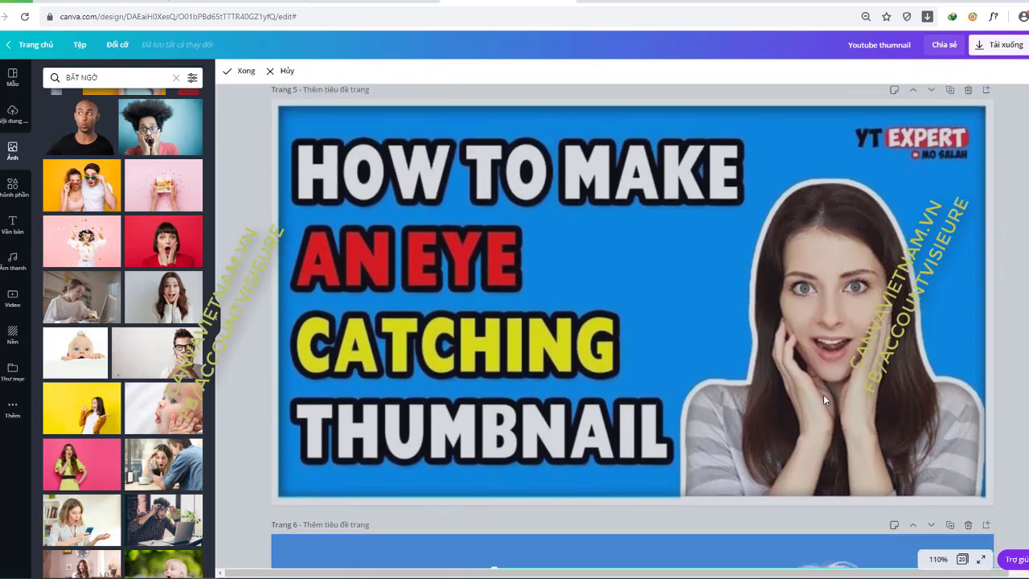
scroll(823, 394, "down", 5)
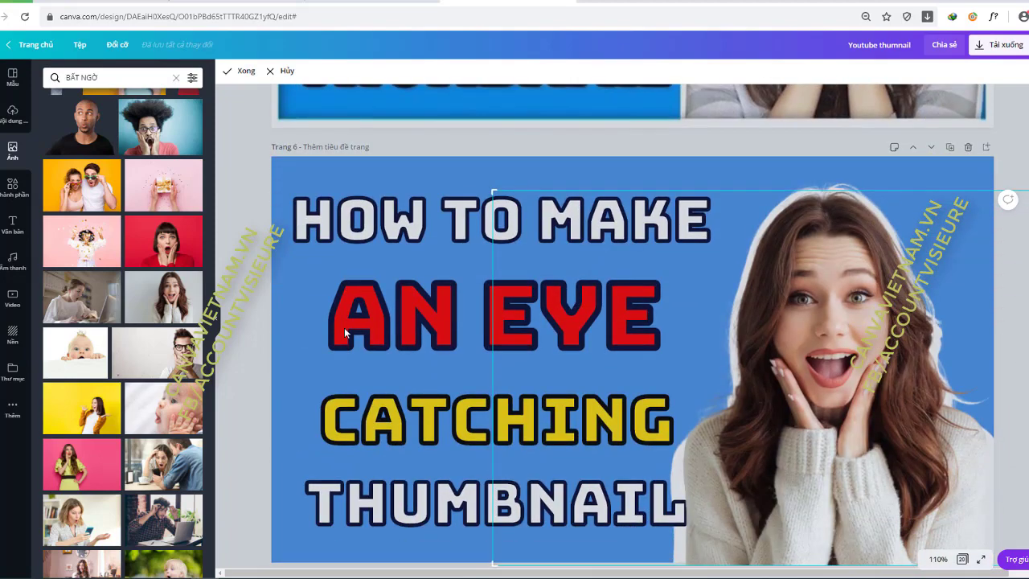
left_click(345, 328)
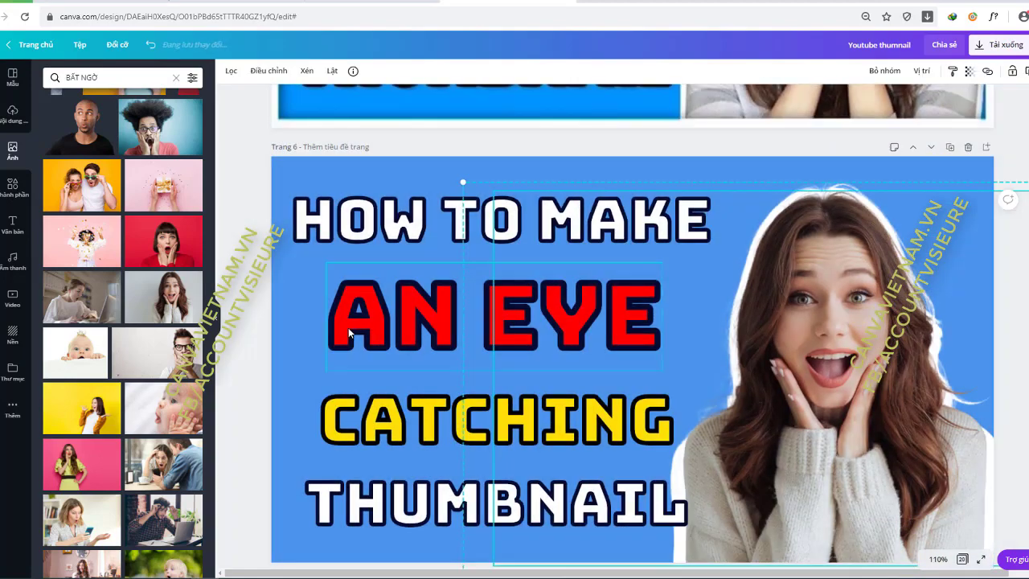